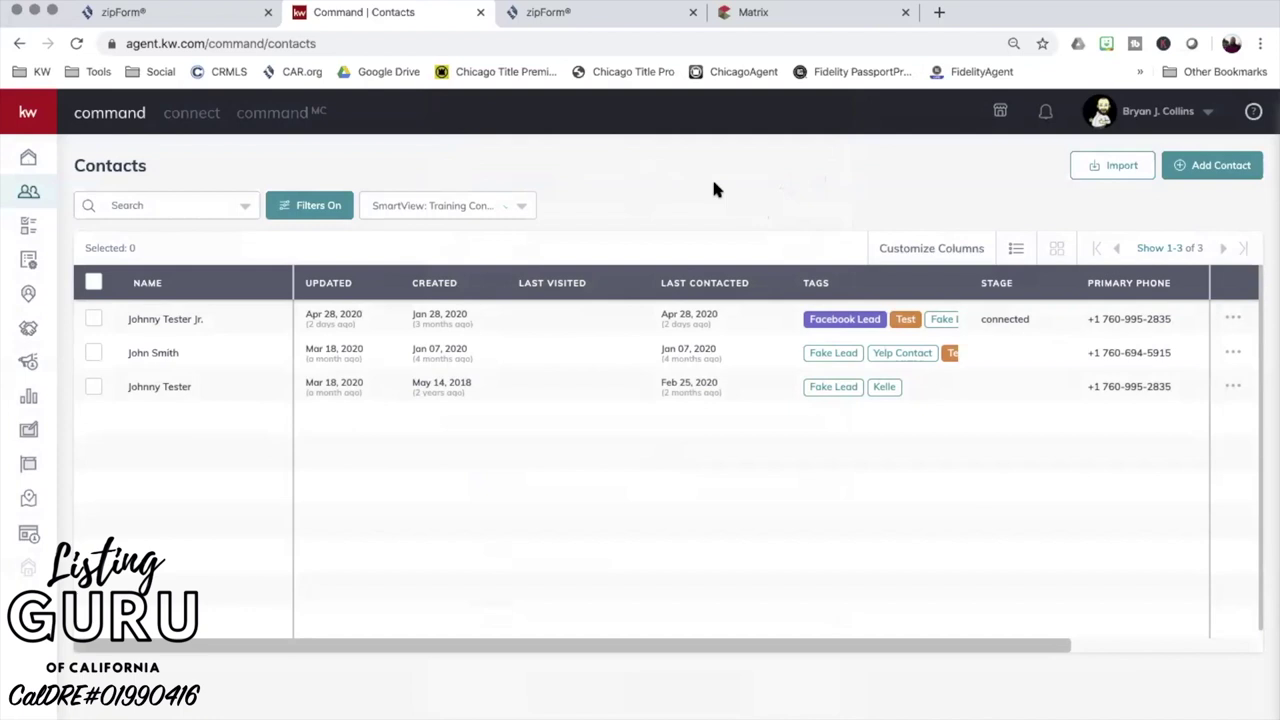
left_click(1201, 116)
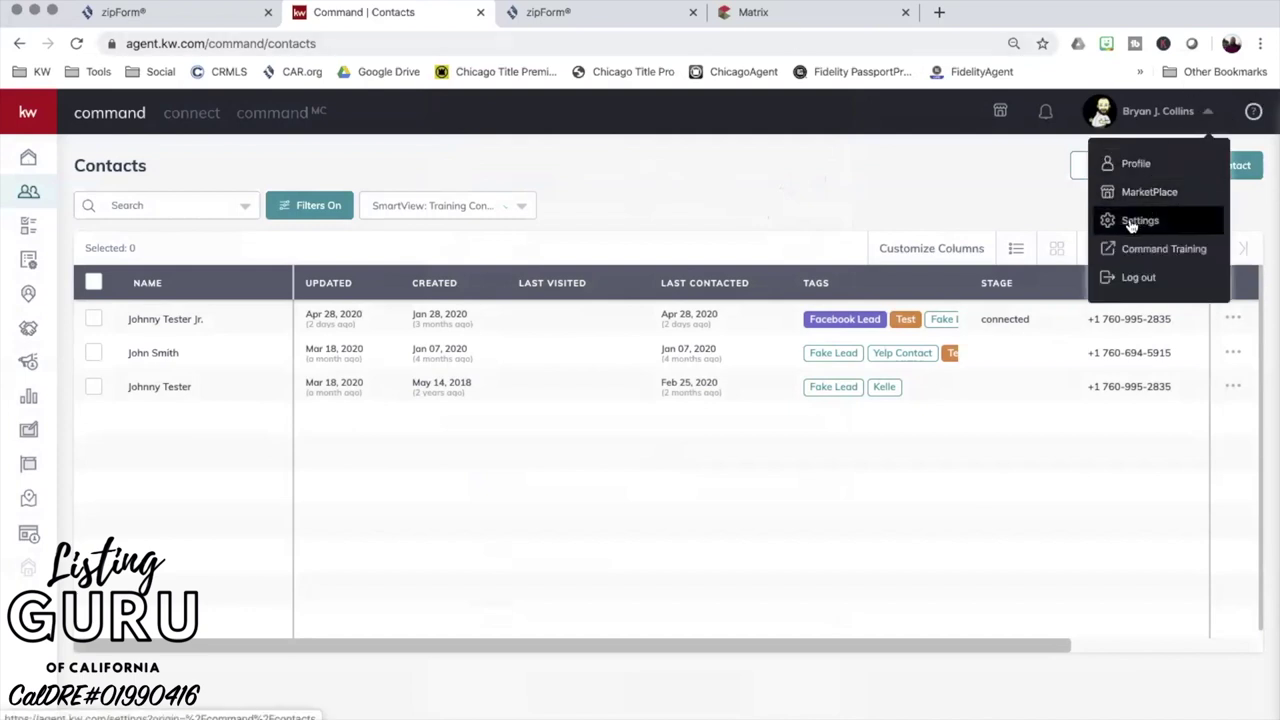
left_click(1136, 222)
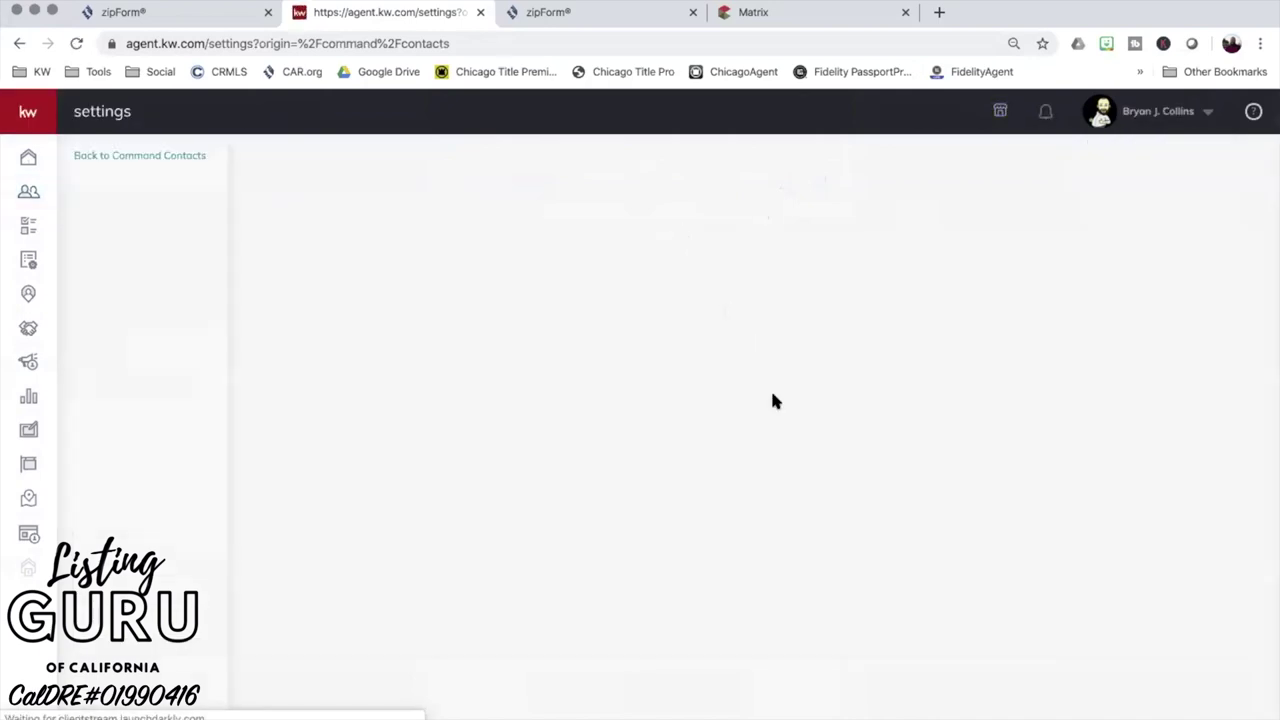
scroll(772, 400, "down", 4)
scroll(772, 400, "up", 2)
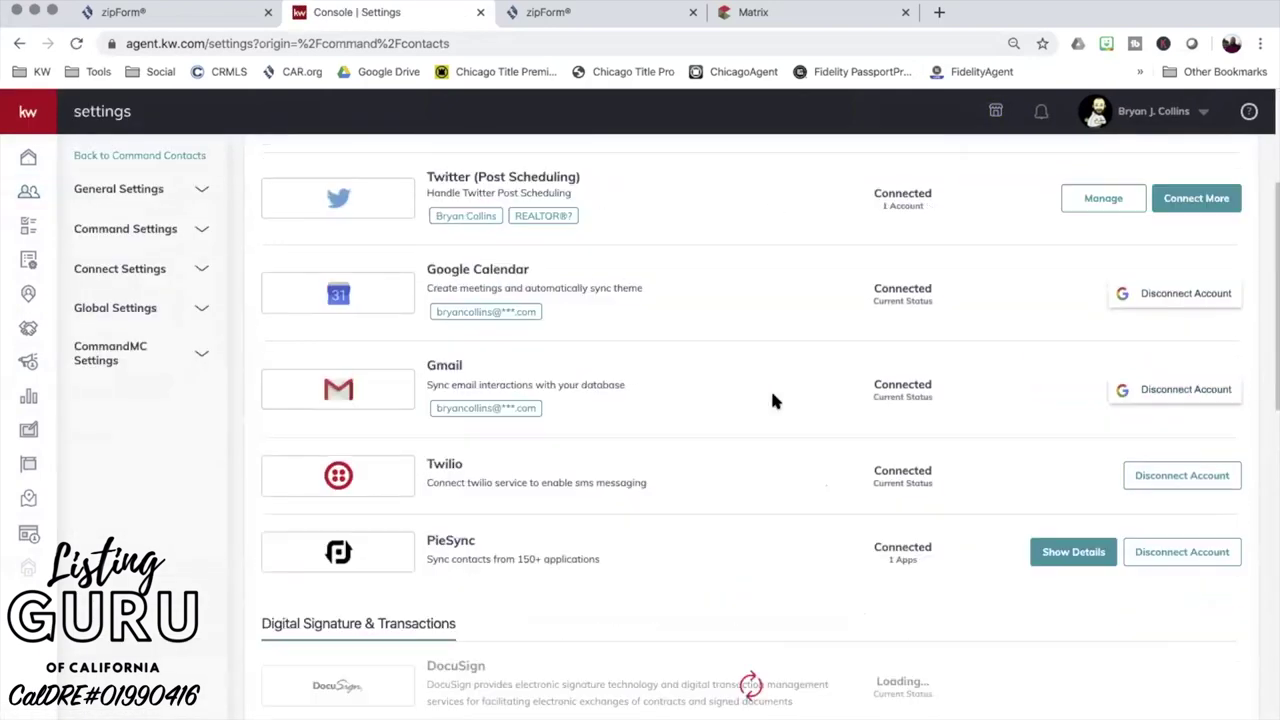
scroll(772, 400, "down", 10)
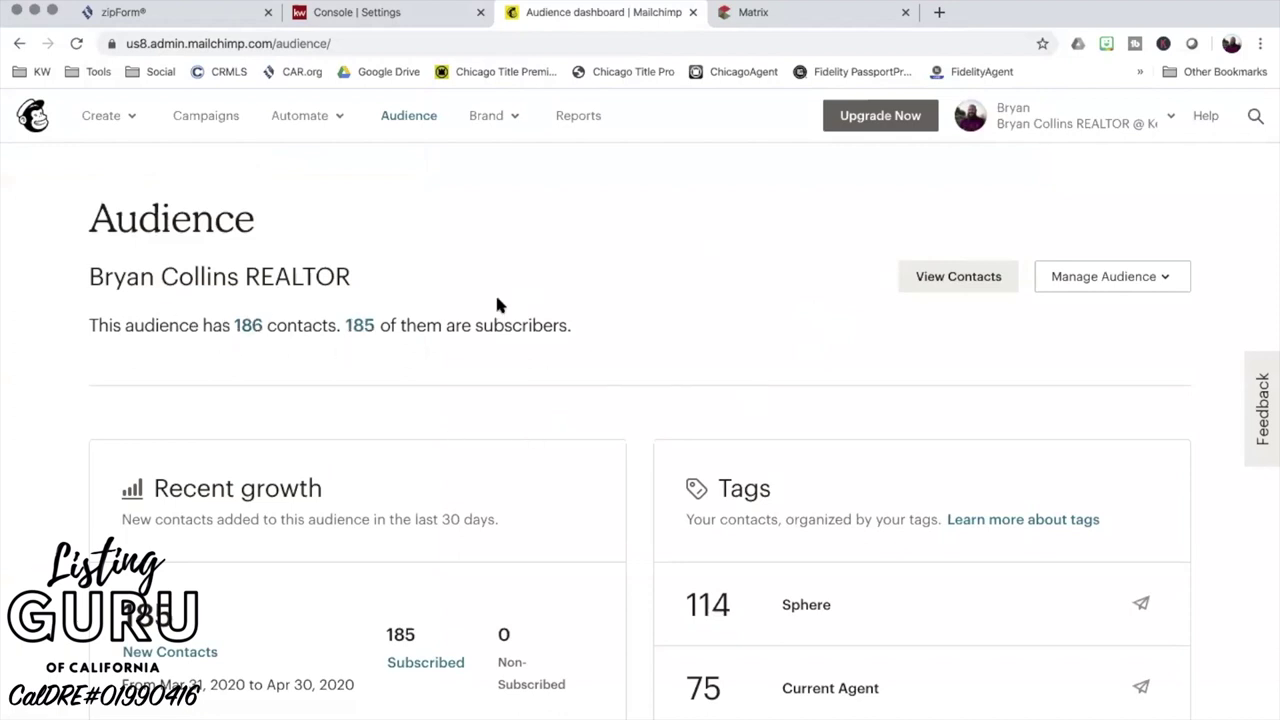
- Review the 186-contact Mailchimp audience and its tag counts, briefly checking the Command settings tab
scroll(666, 266, "down", 3)
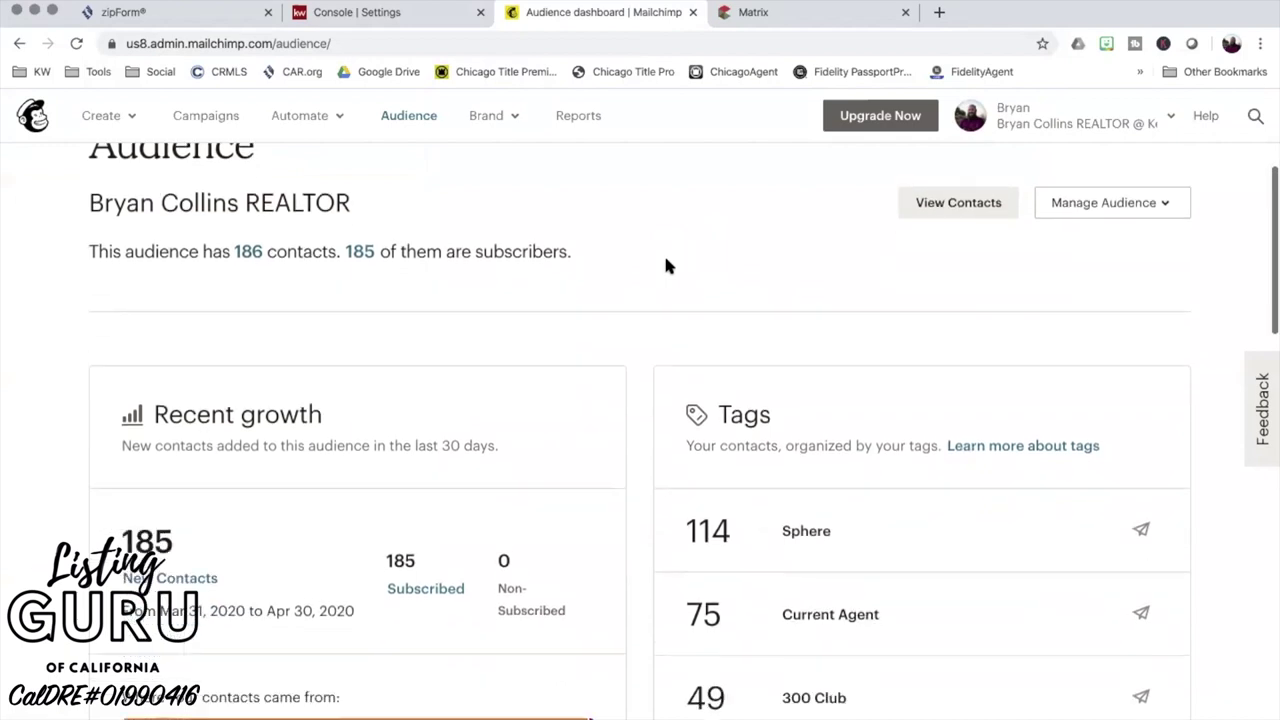
scroll(665, 262, "up", 3)
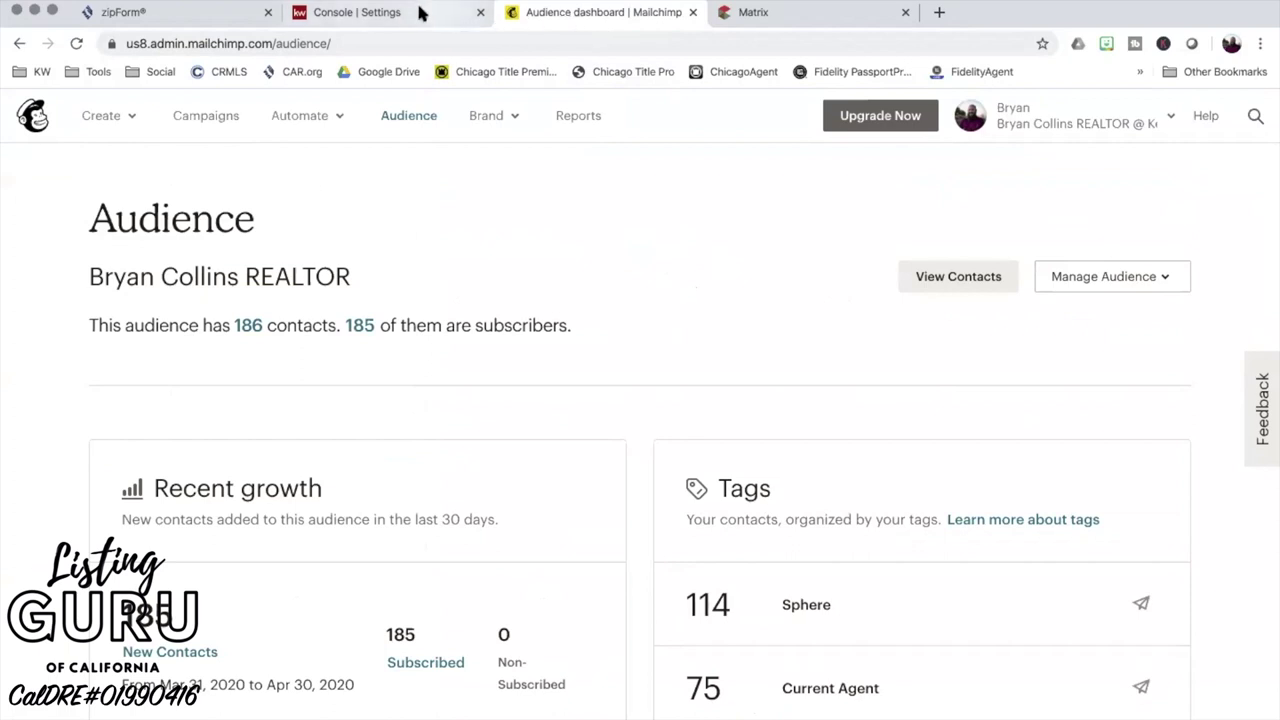
left_click(410, 12)
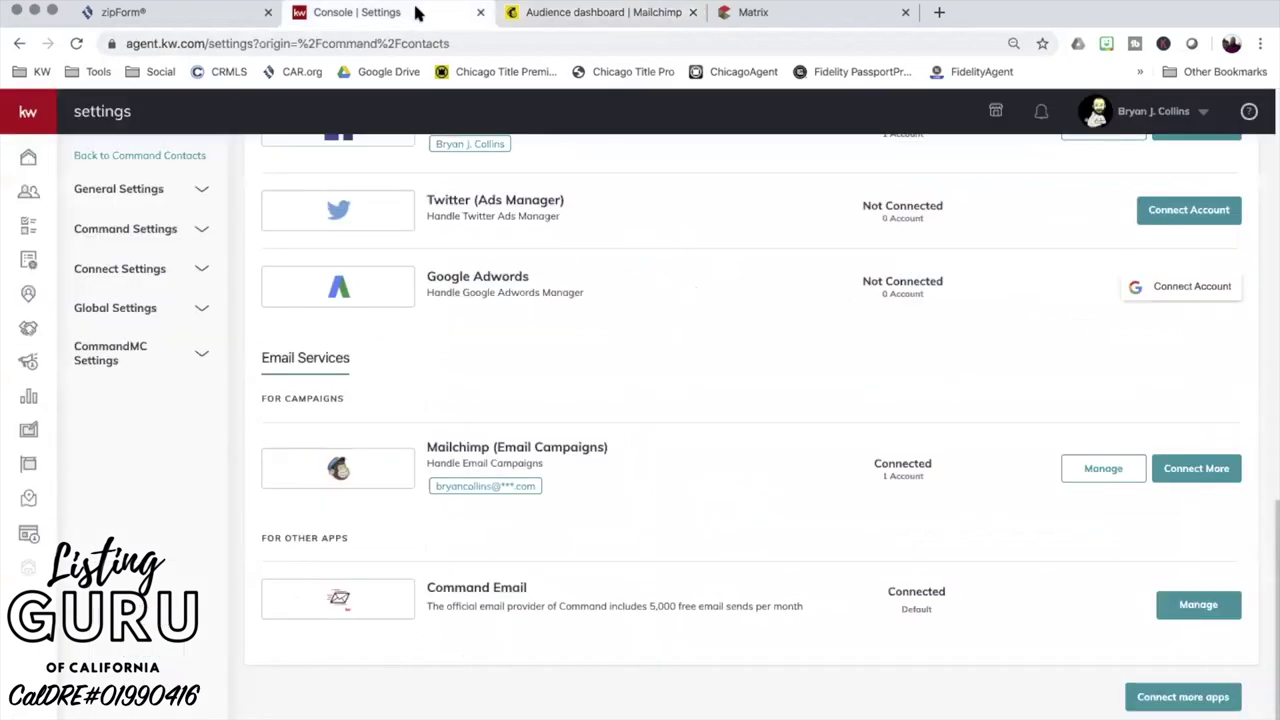
left_click(615, 12)
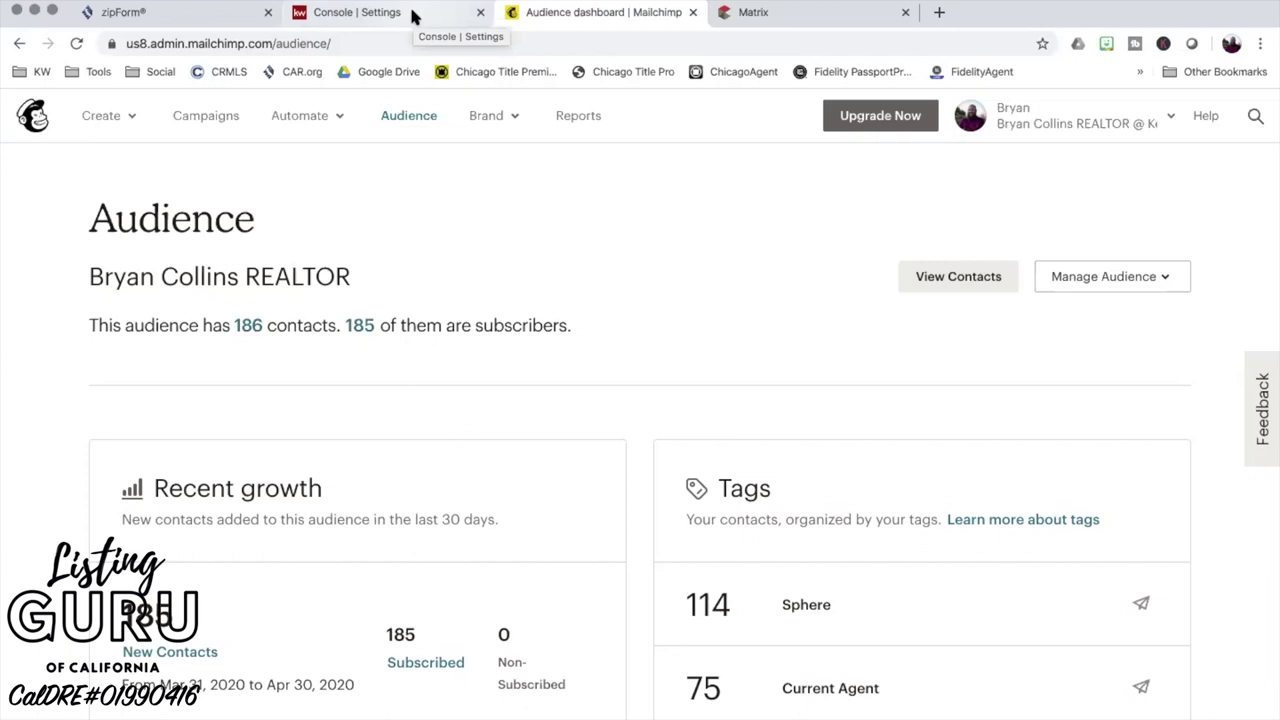
scroll(697, 356, "down", 3)
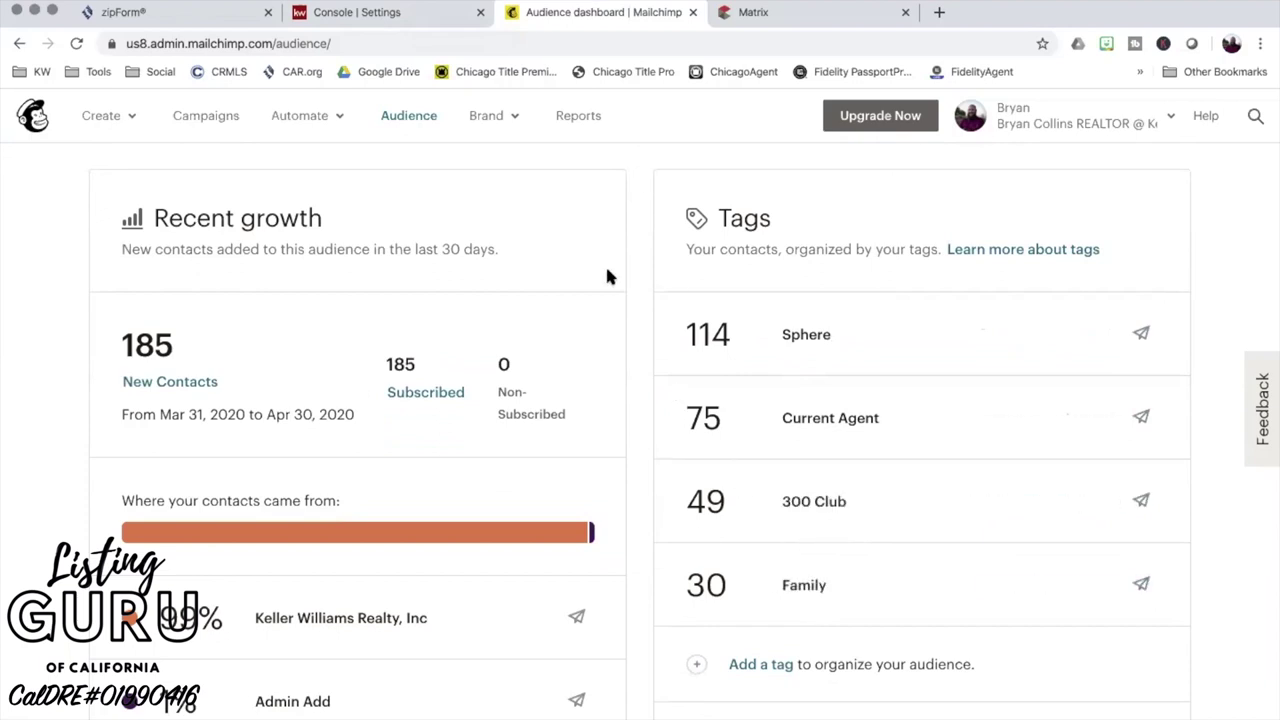
scroll(623, 323, "up", 1)
scroll(624, 325, "up", 3)
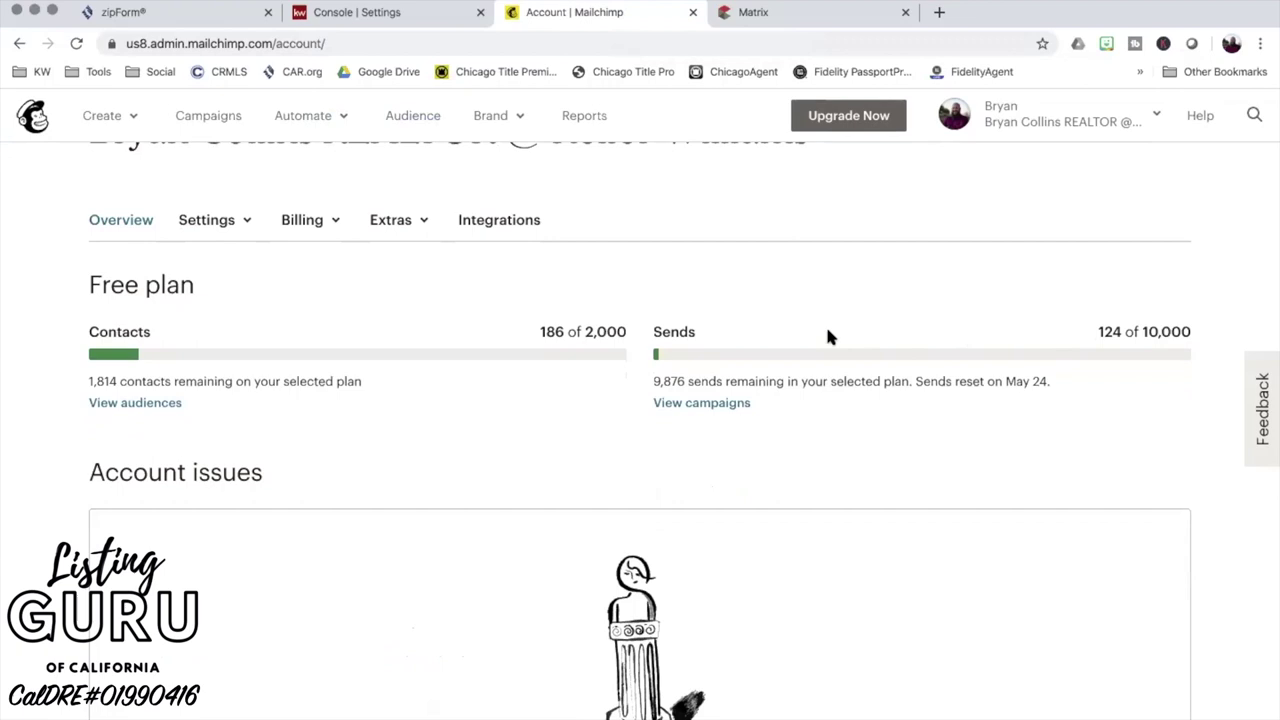
- Visit Mailchimp's Campaigns page and dashboard, then switch back to Command's settings
scroll(827, 337, "up", 2)
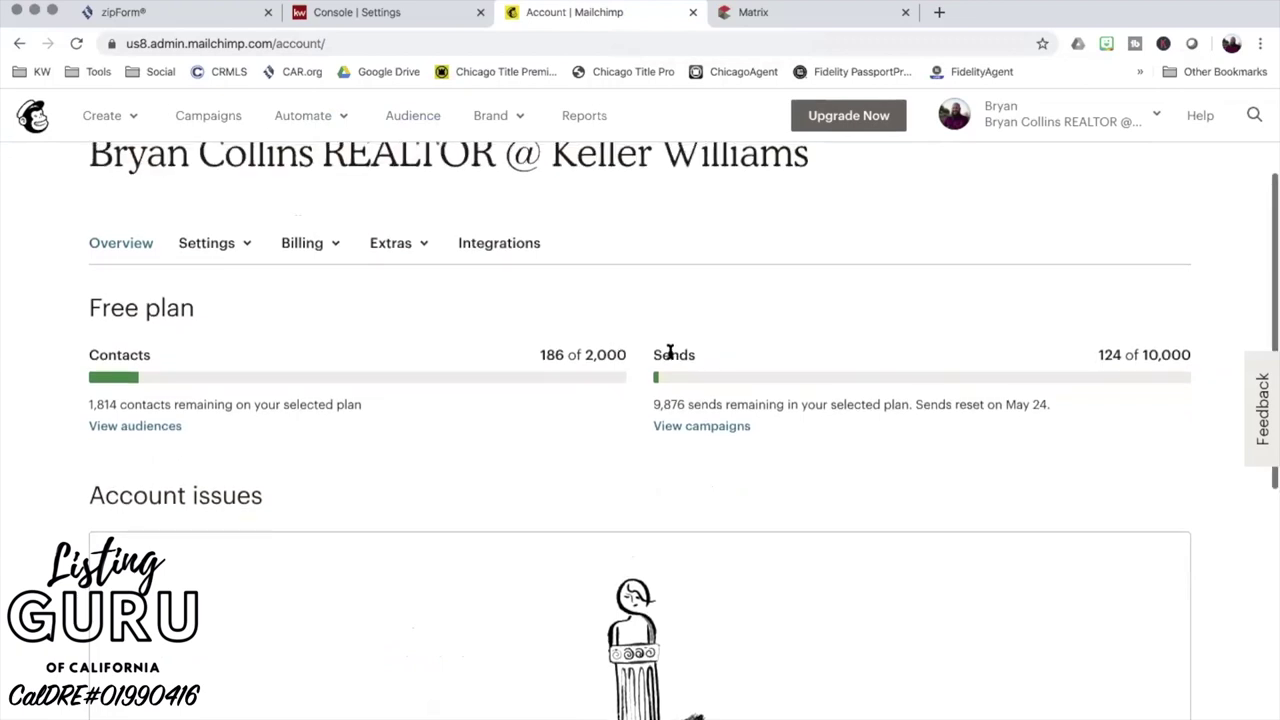
left_click(208, 118)
left_click(411, 120)
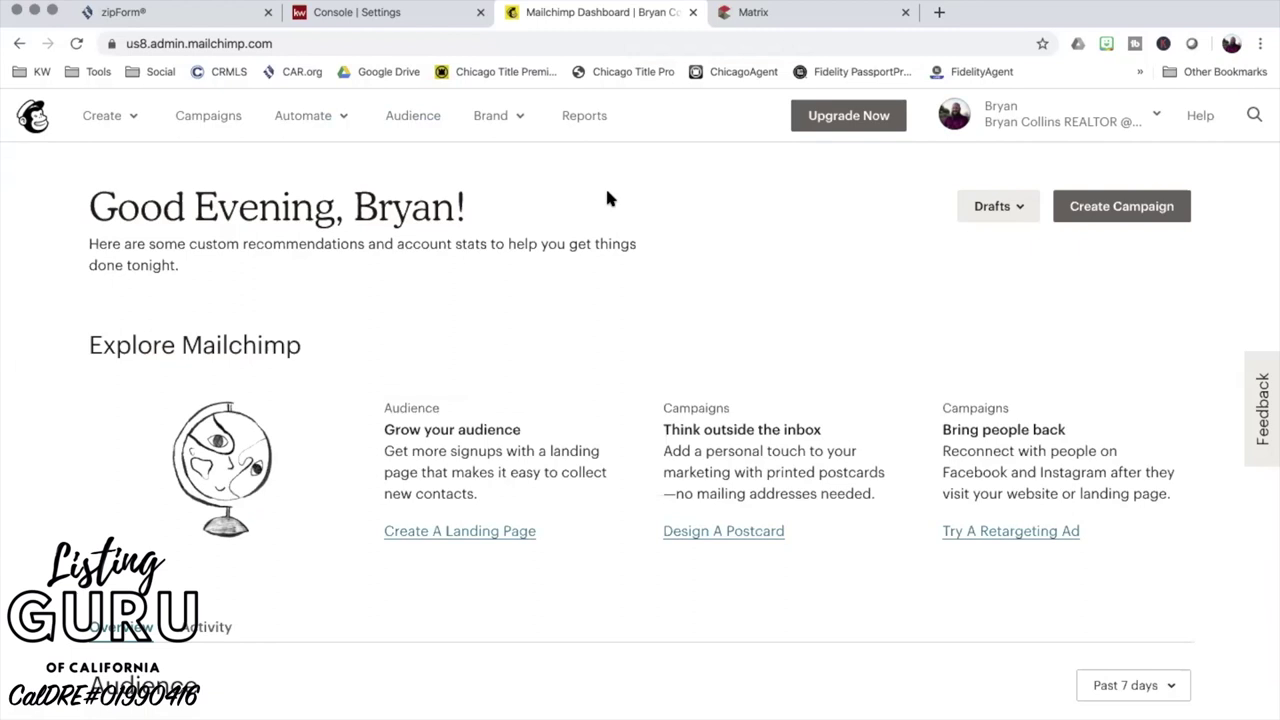
left_click(378, 14)
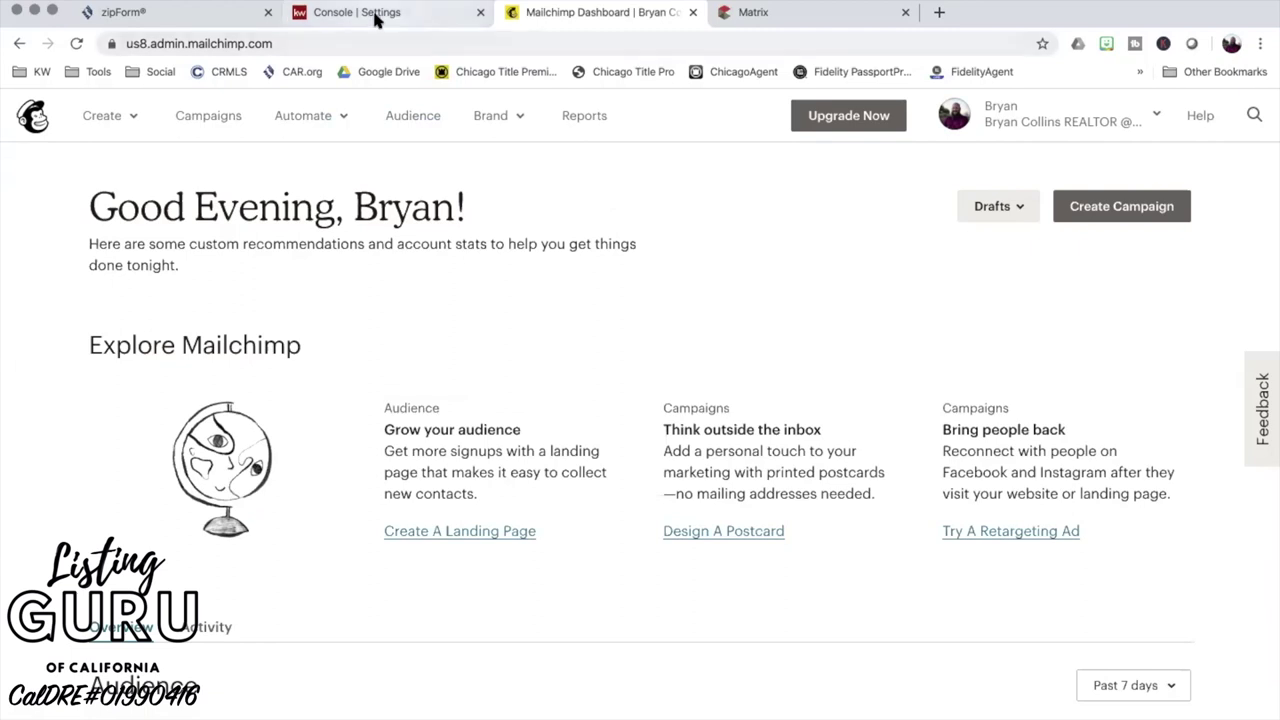
- Return to Command's Contacts list showing the 3 Training Contacts
scroll(281, 318, "up", 15)
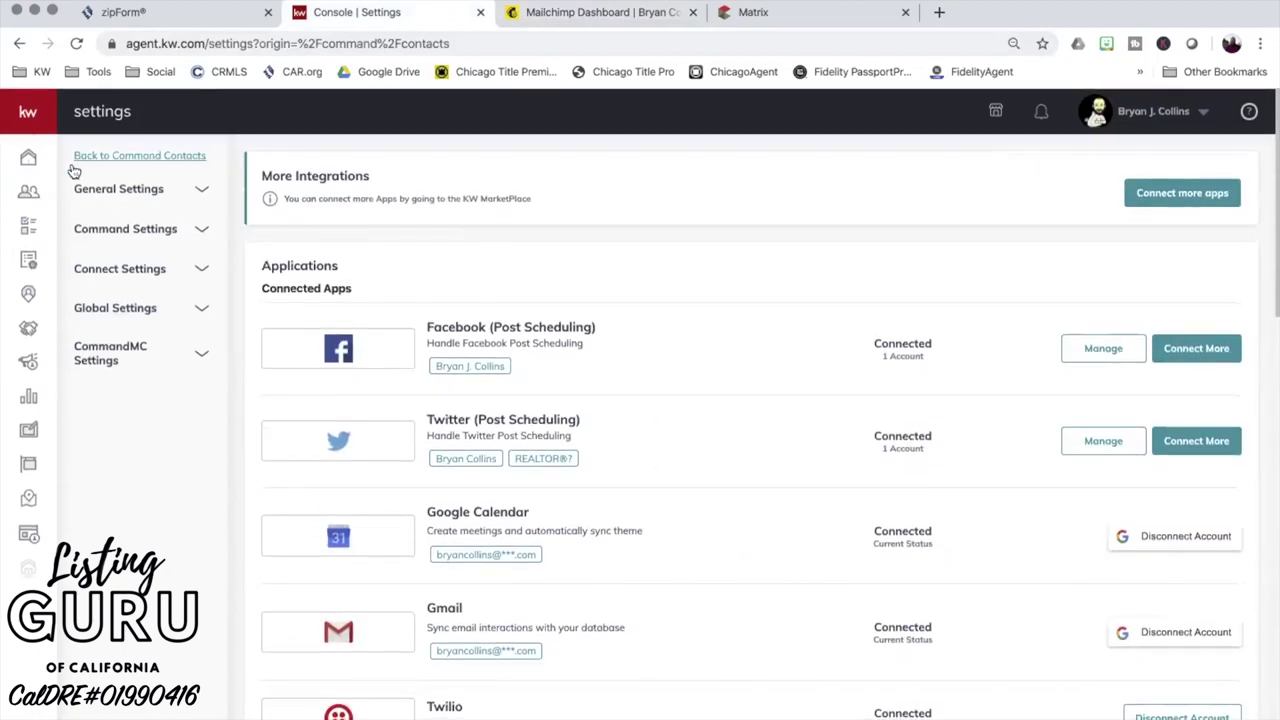
left_click(28, 192)
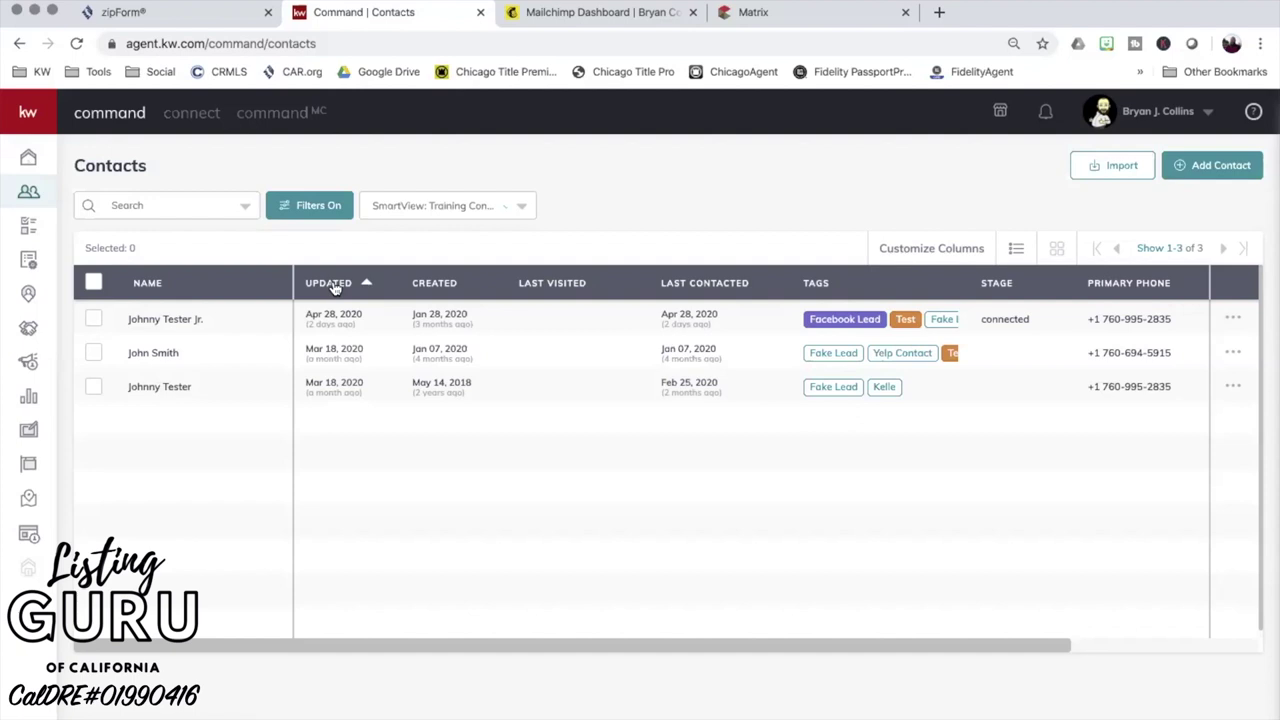
- Replace the Fake Leads tag filter with the Fake Lead custom tag and select all 3 results
left_click(316, 210)
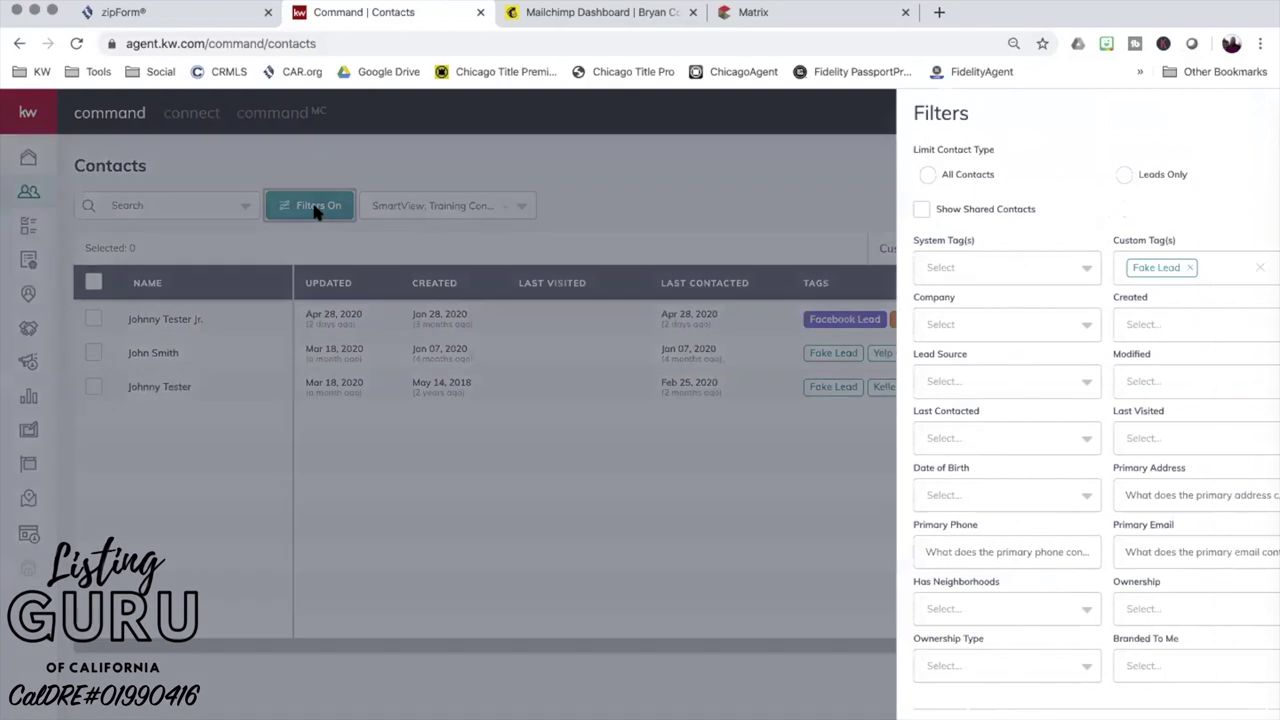
left_click(1141, 268)
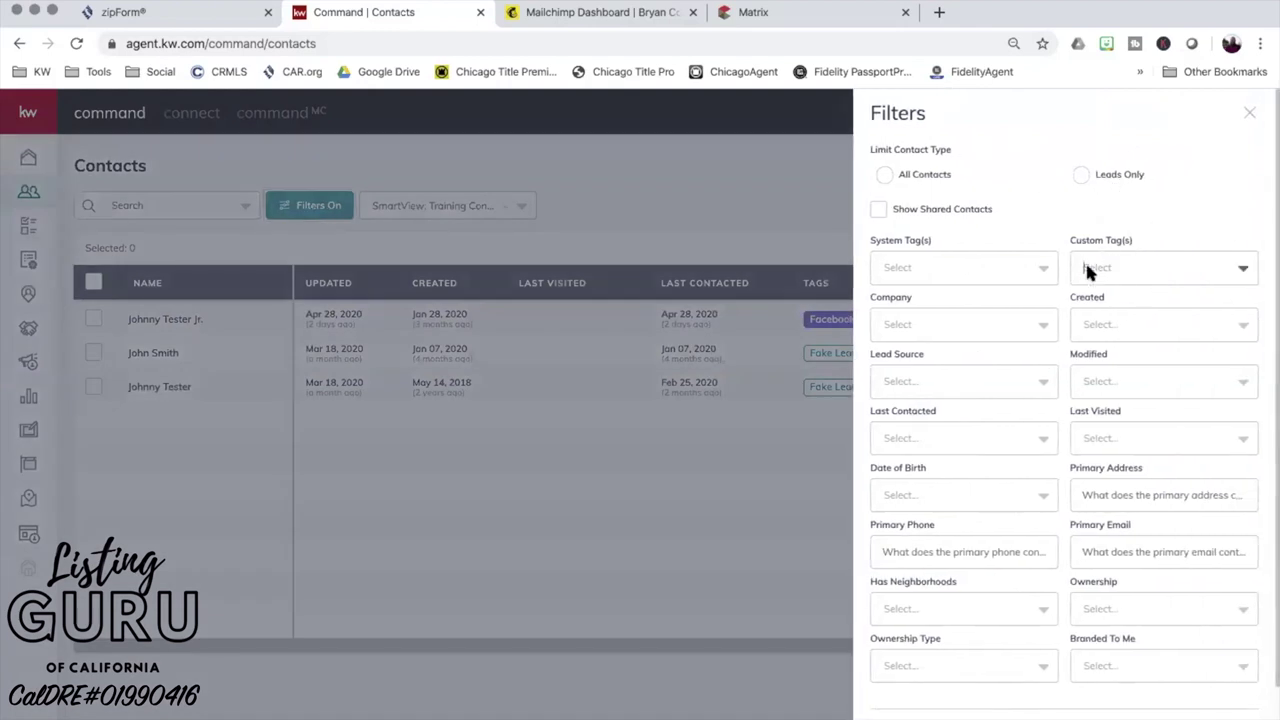
left_click(1086, 266)
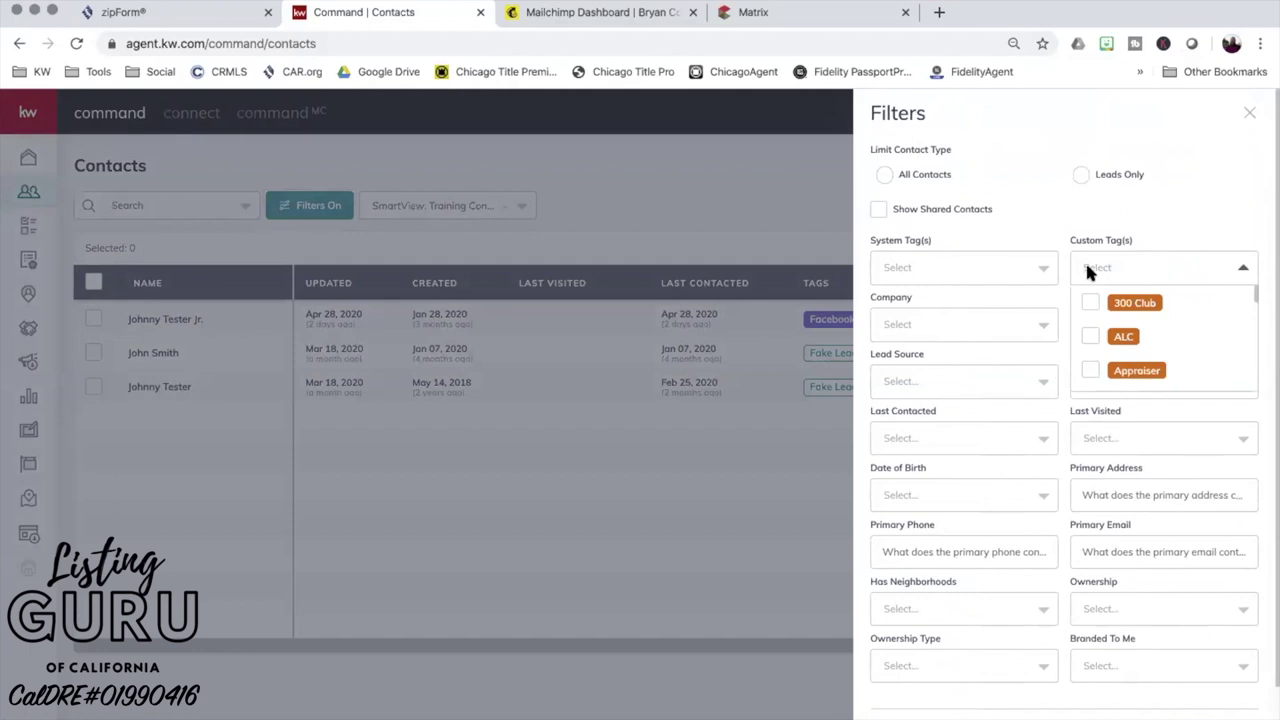
type("fake")
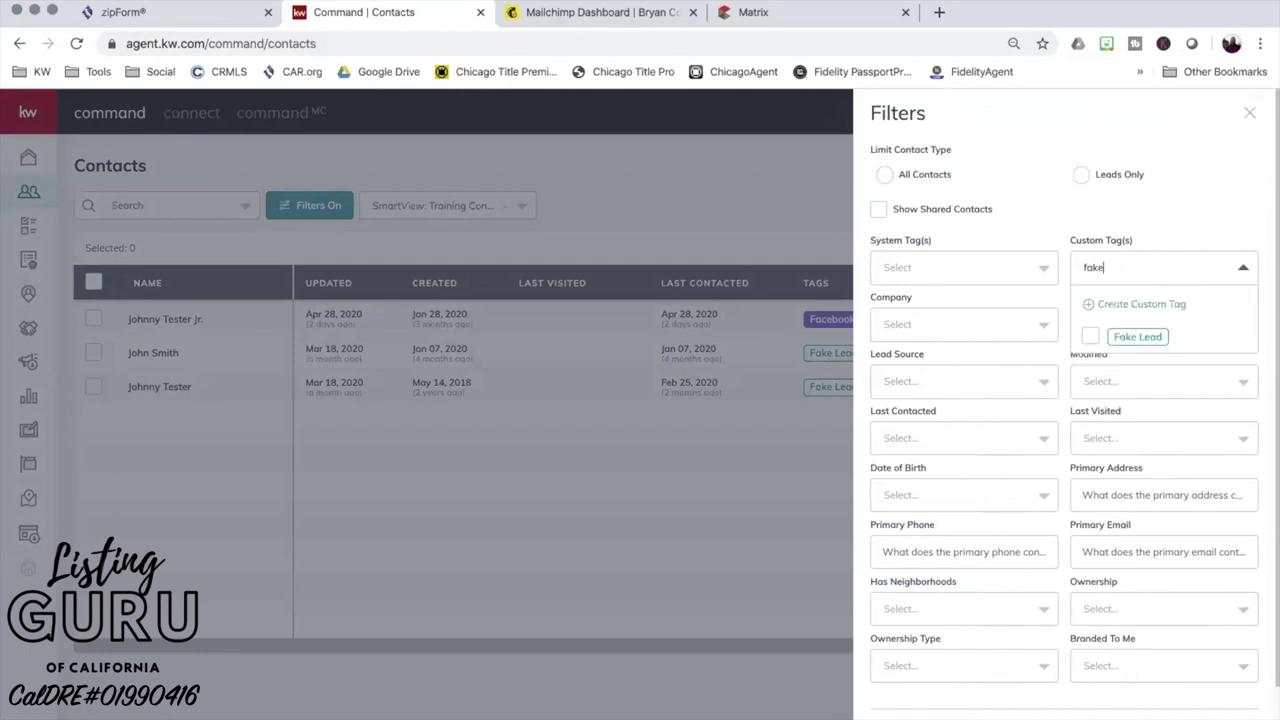
left_click(1138, 337)
scroll(1160, 280, "down", 1)
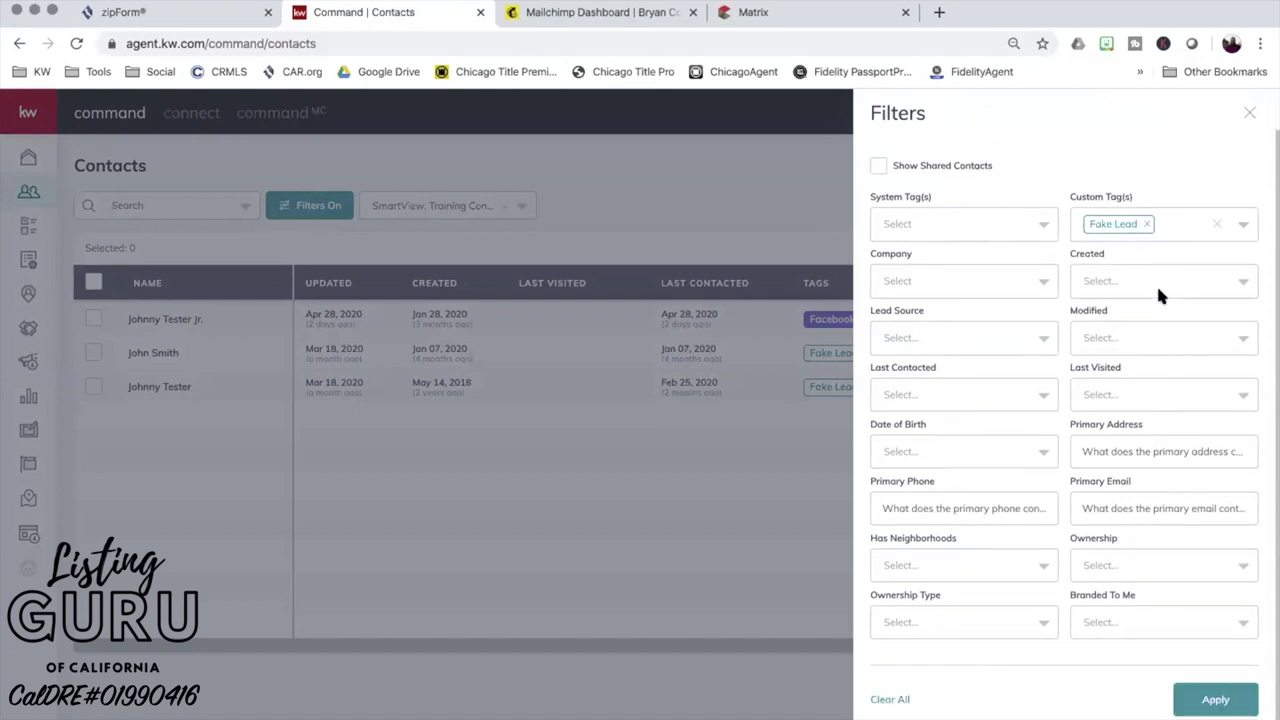
left_click(1216, 699)
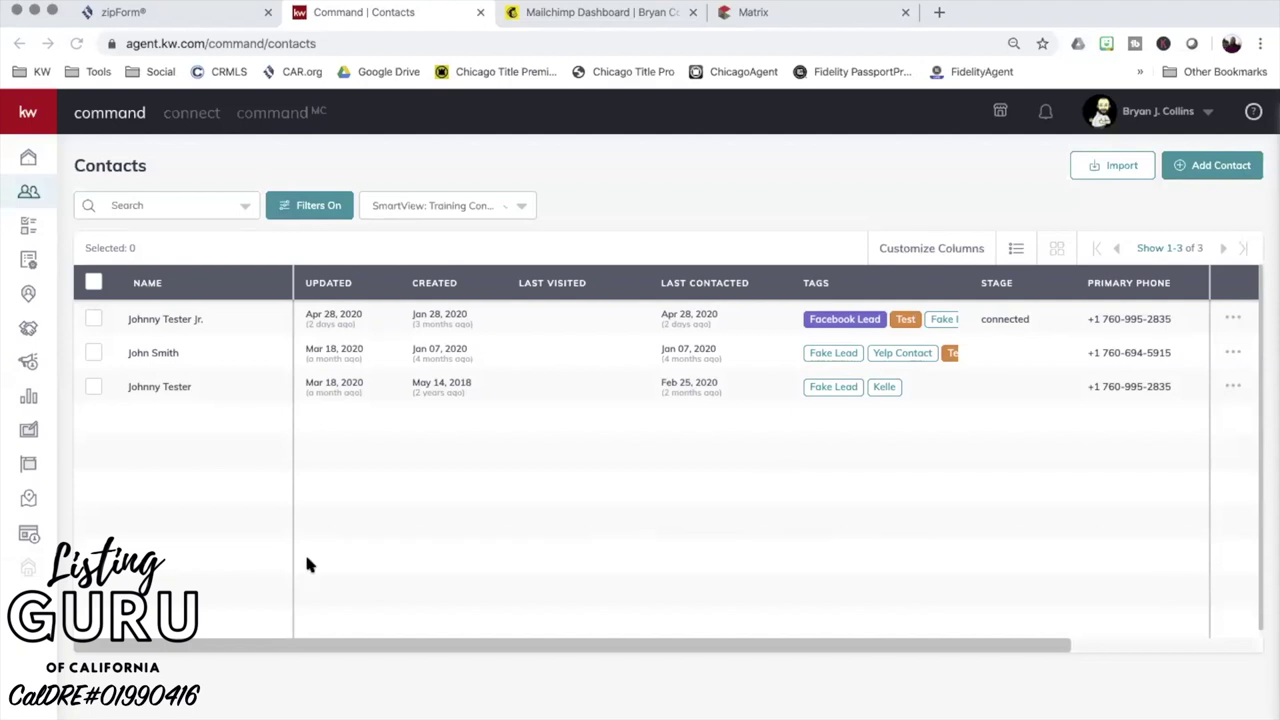
left_click(93, 283)
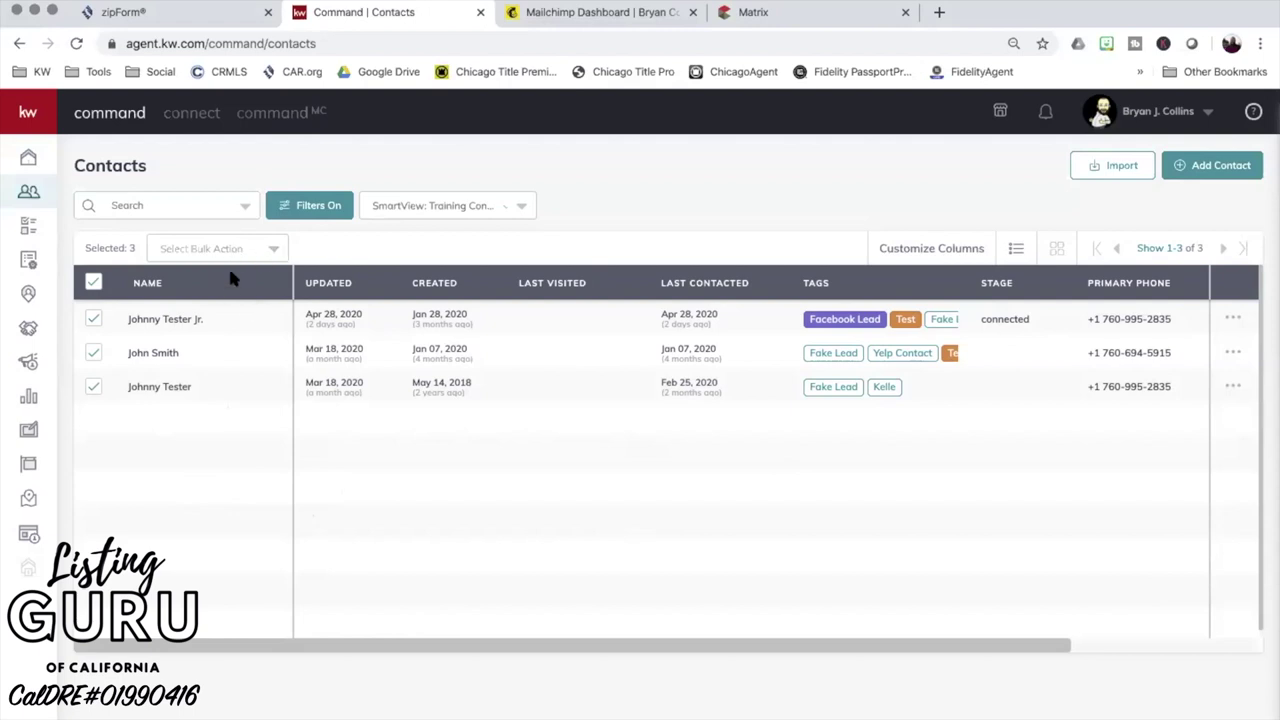
- Bulk-add the selected contacts to the agent's Mailchimp audience list via Add to Email List
left_click(276, 252)
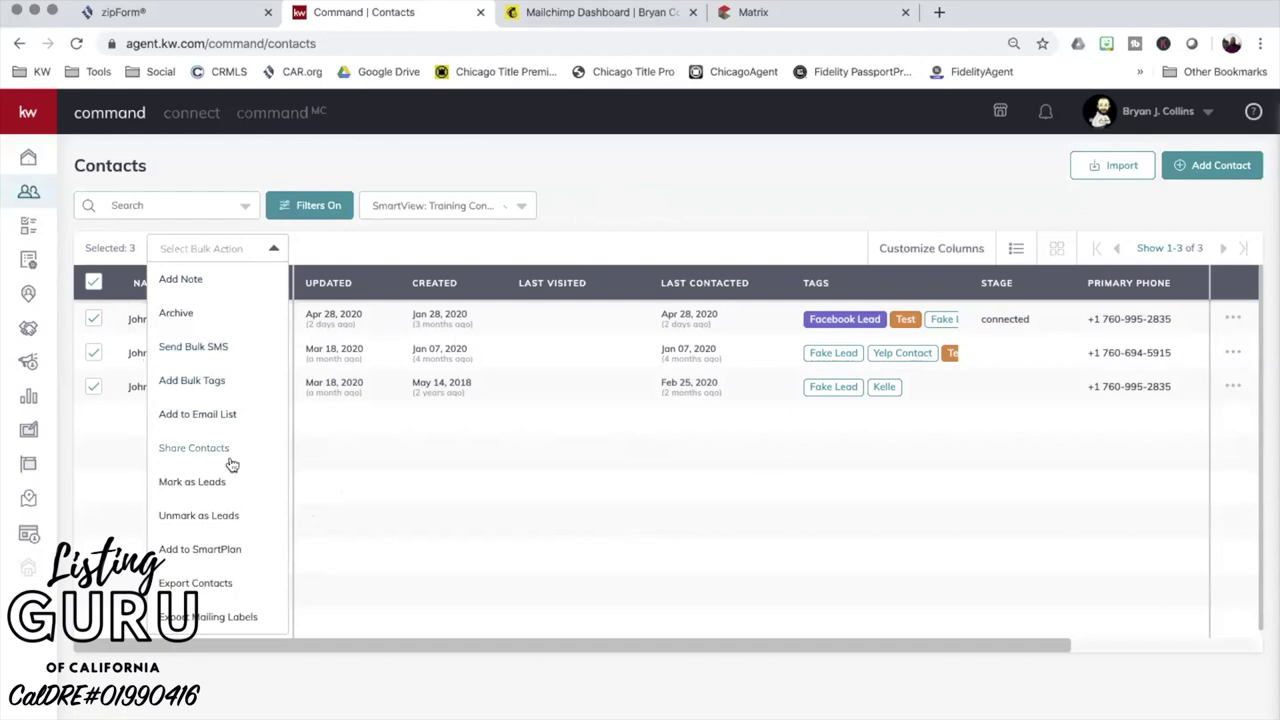
left_click(198, 416)
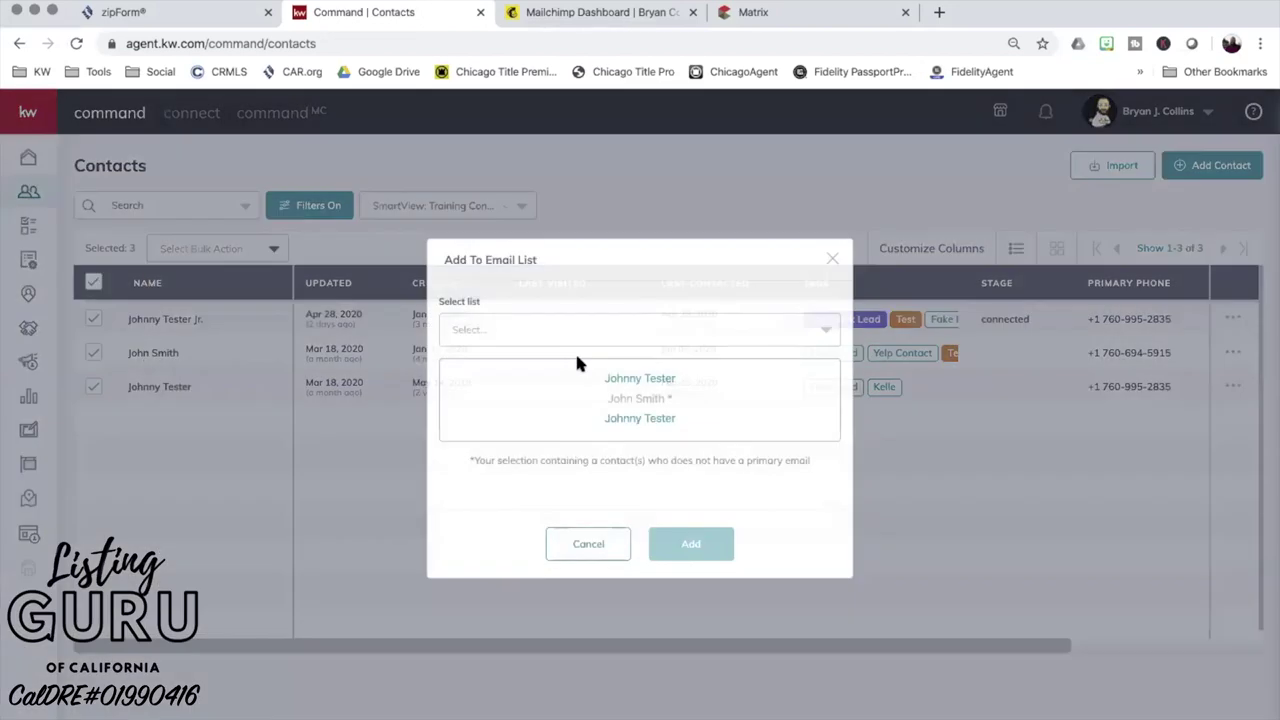
left_click(528, 328)
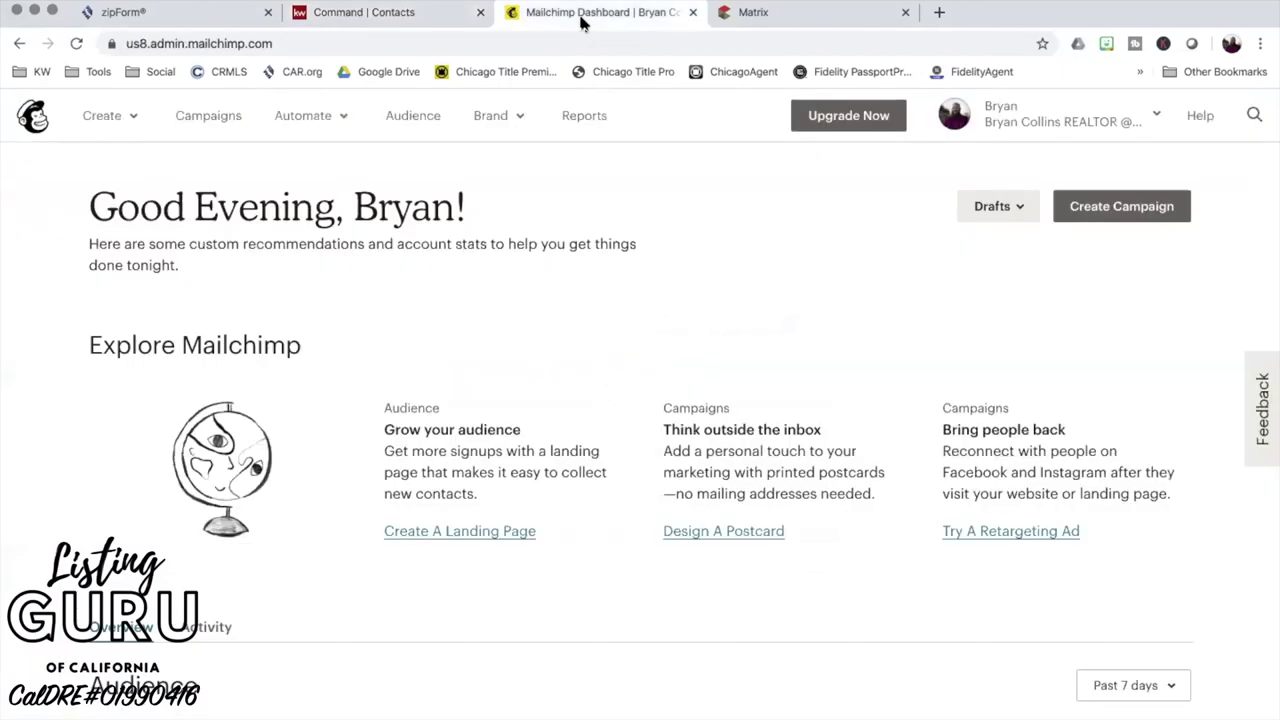
left_click(583, 18)
left_click(413, 115)
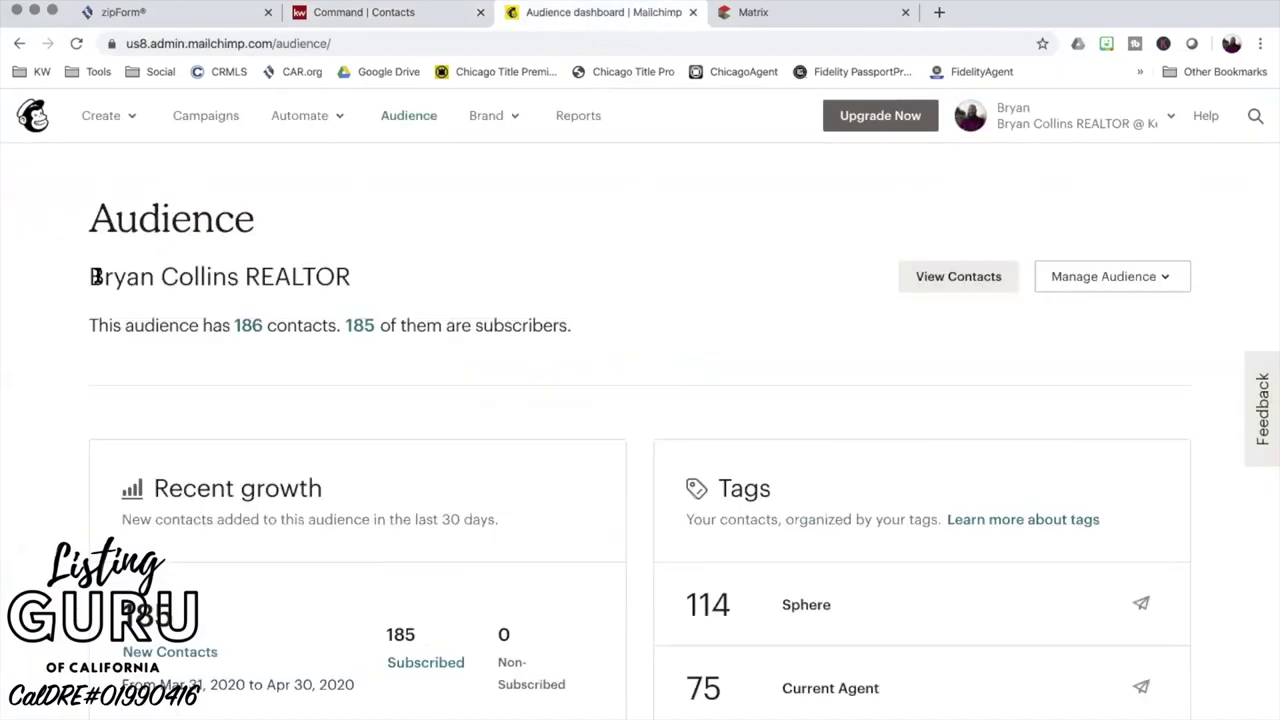
left_click_drag(94, 277, 345, 277)
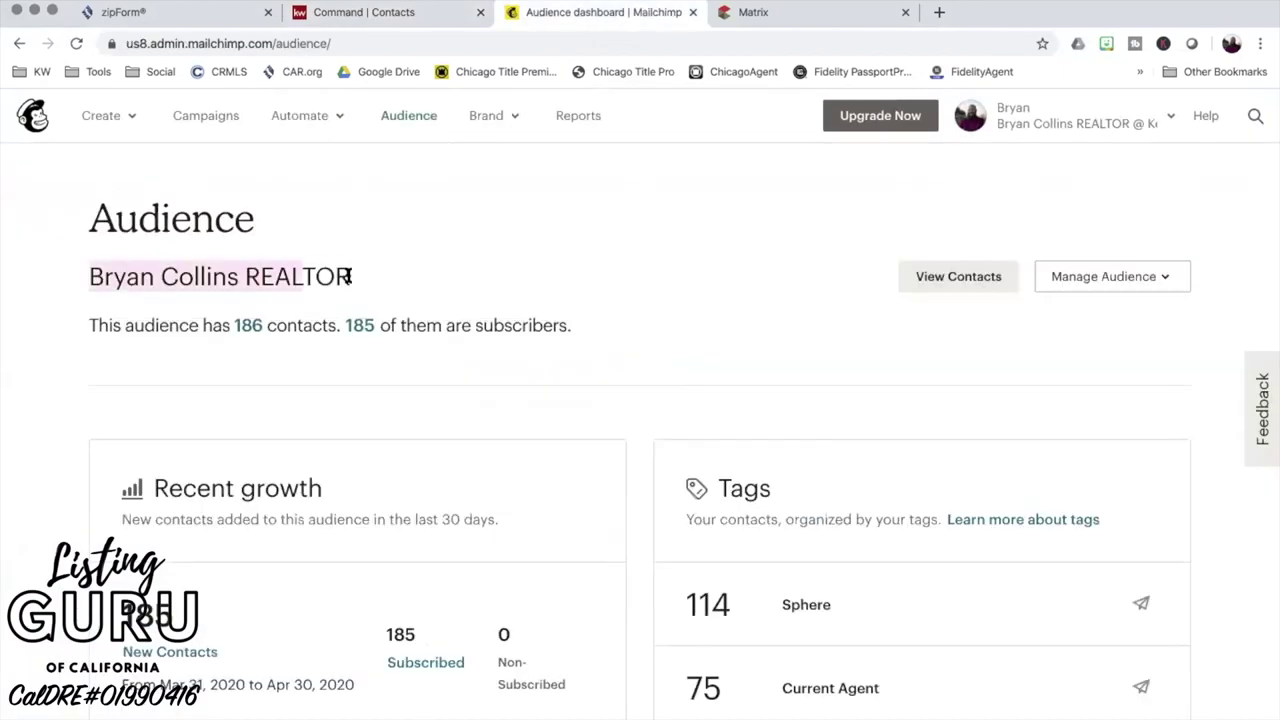
left_click(377, 10)
left_click(530, 331)
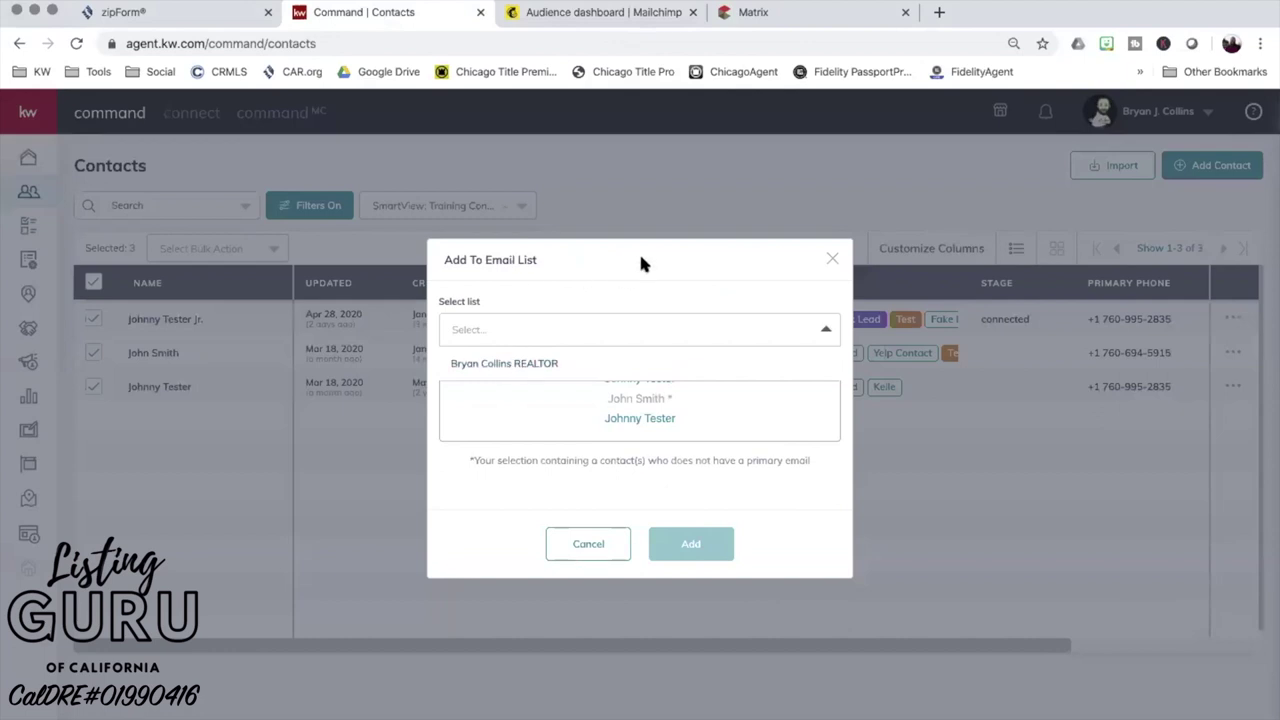
left_click(531, 362)
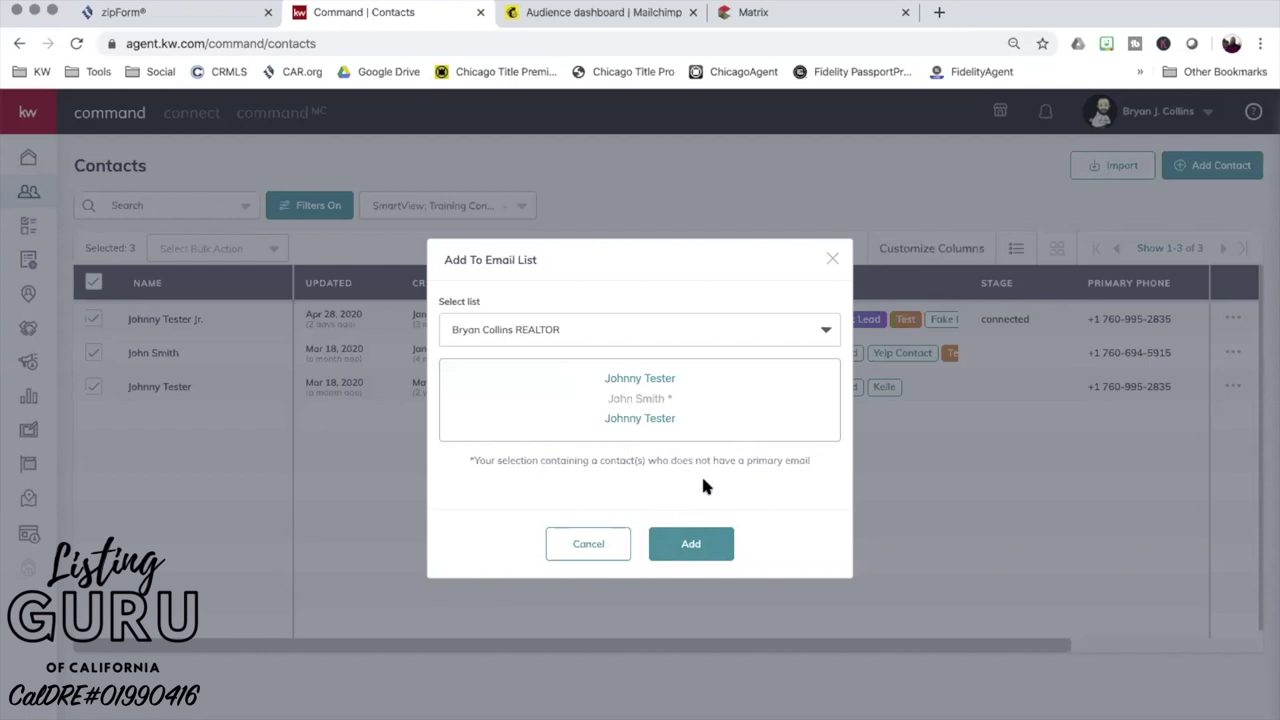
left_click(691, 546)
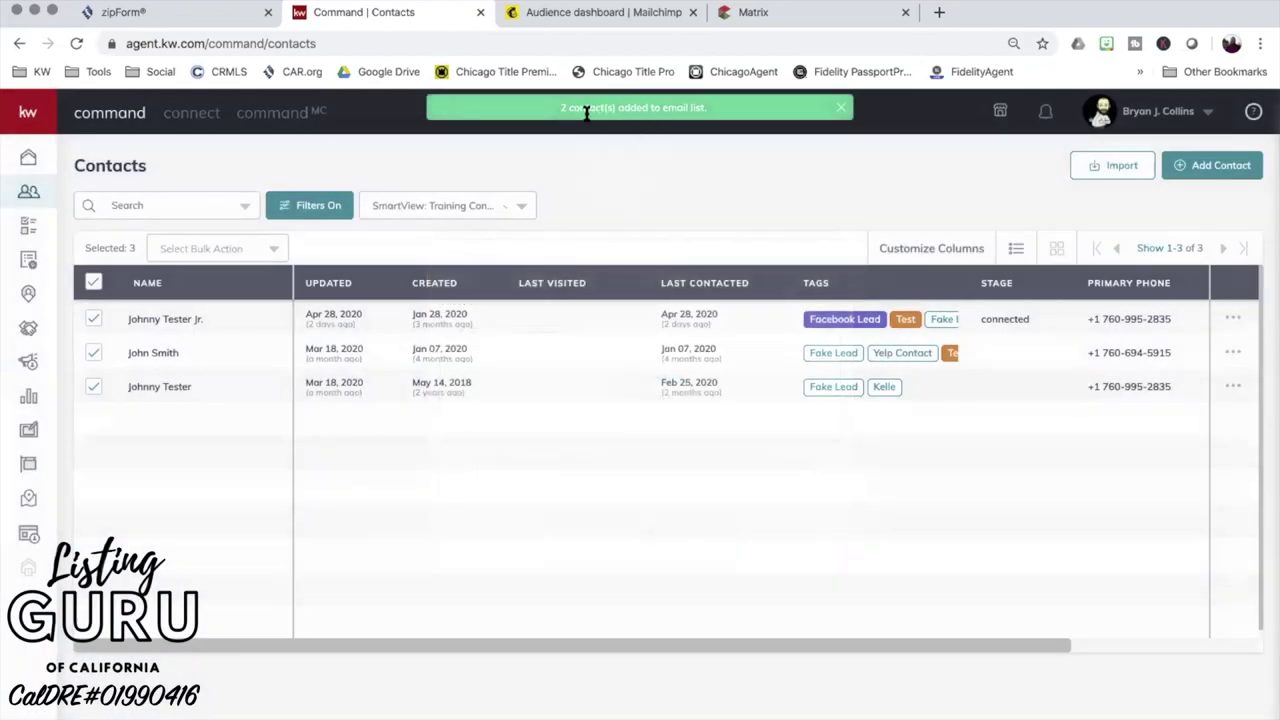
- Refresh the Mailchimp audience dashboard to check updated totals, then view all 190 contacts
left_click(603, 19)
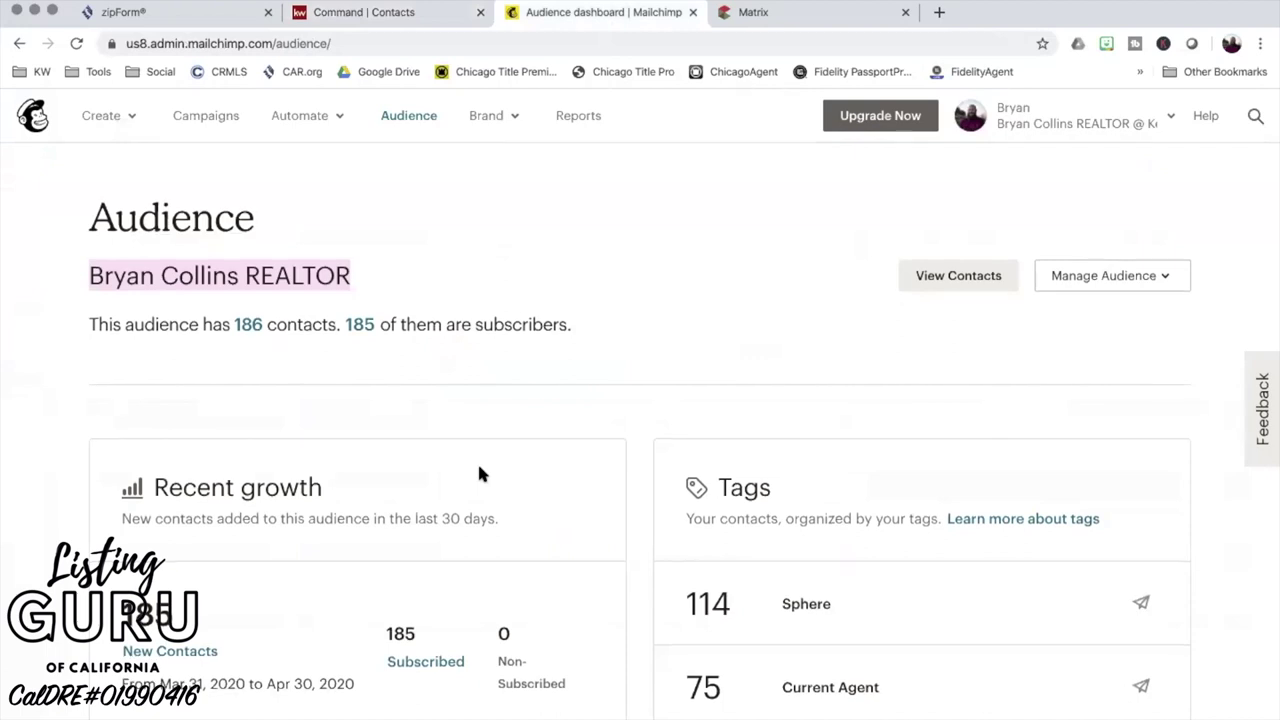
scroll(420, 400, "down", 1)
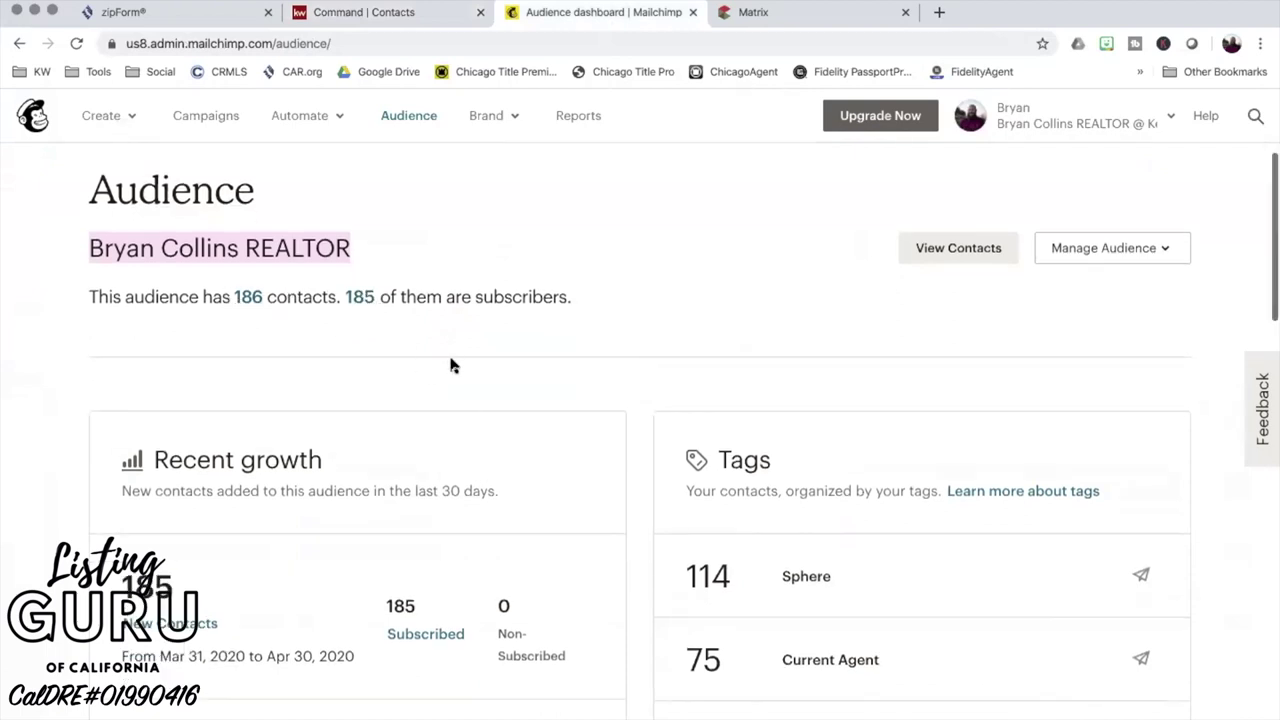
scroll(535, 330, "up", 1)
left_click(76, 43)
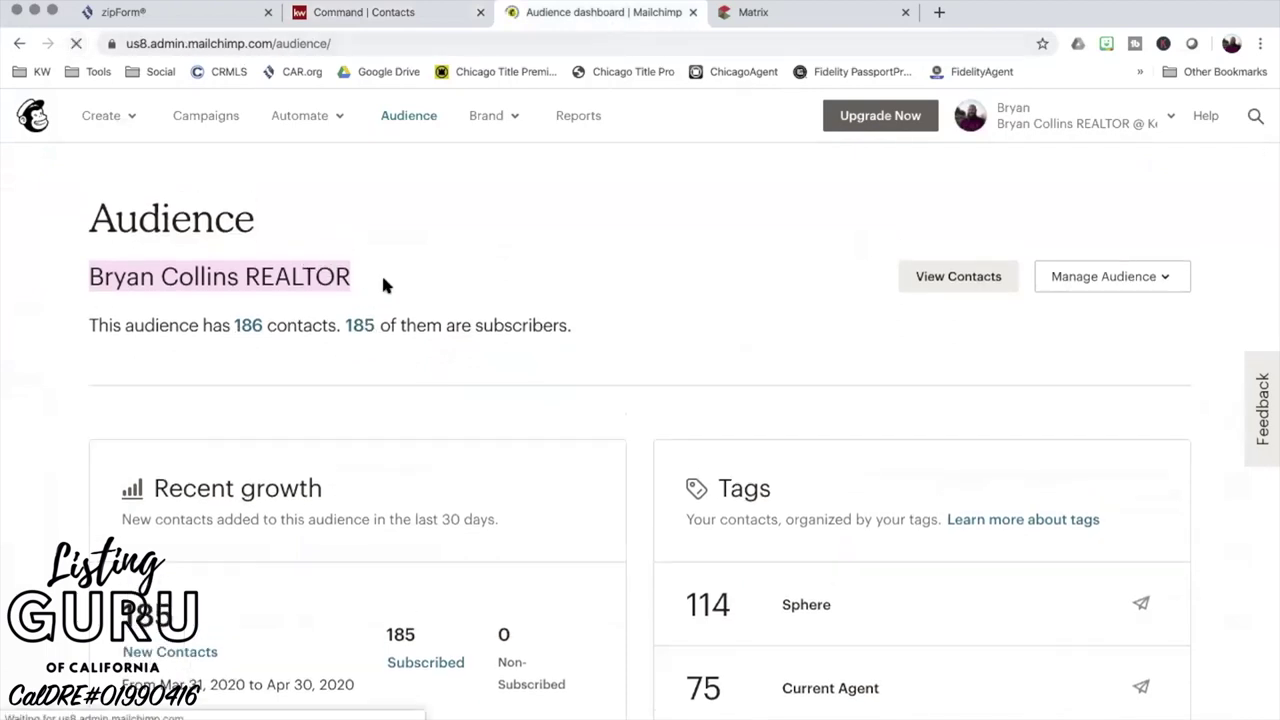
scroll(491, 300, "down", 5)
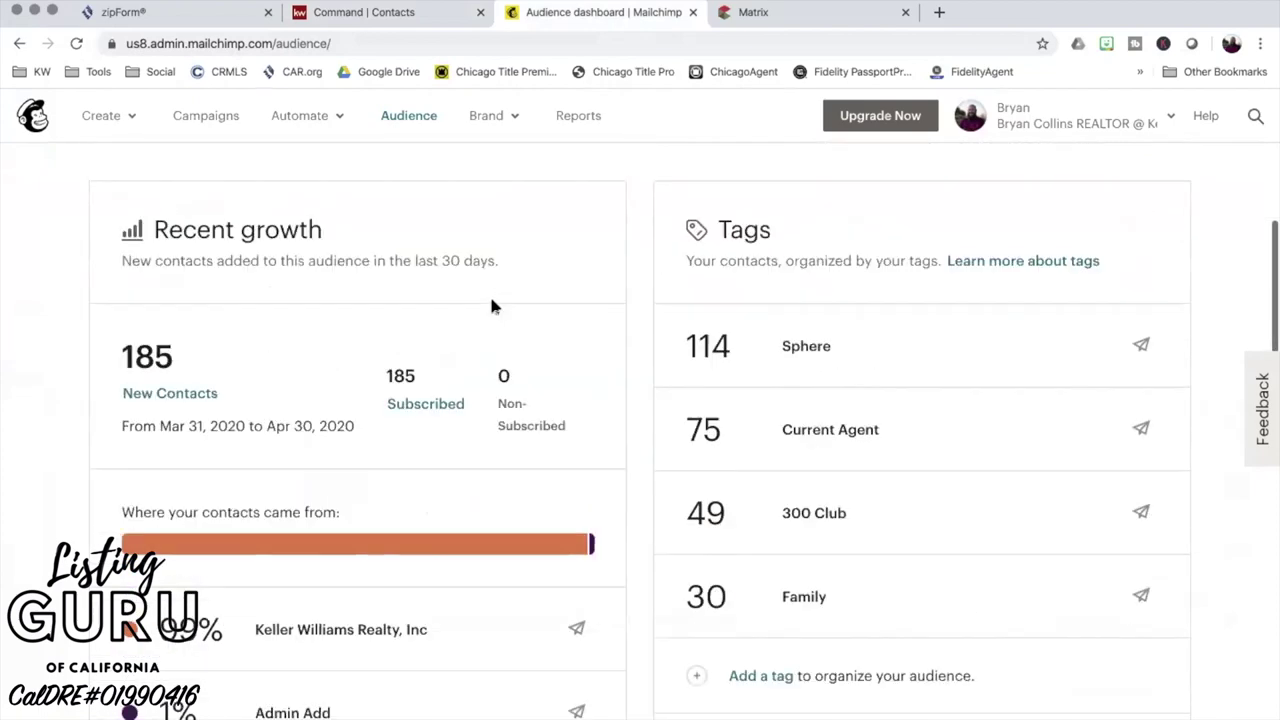
scroll(491, 300, "up", 5)
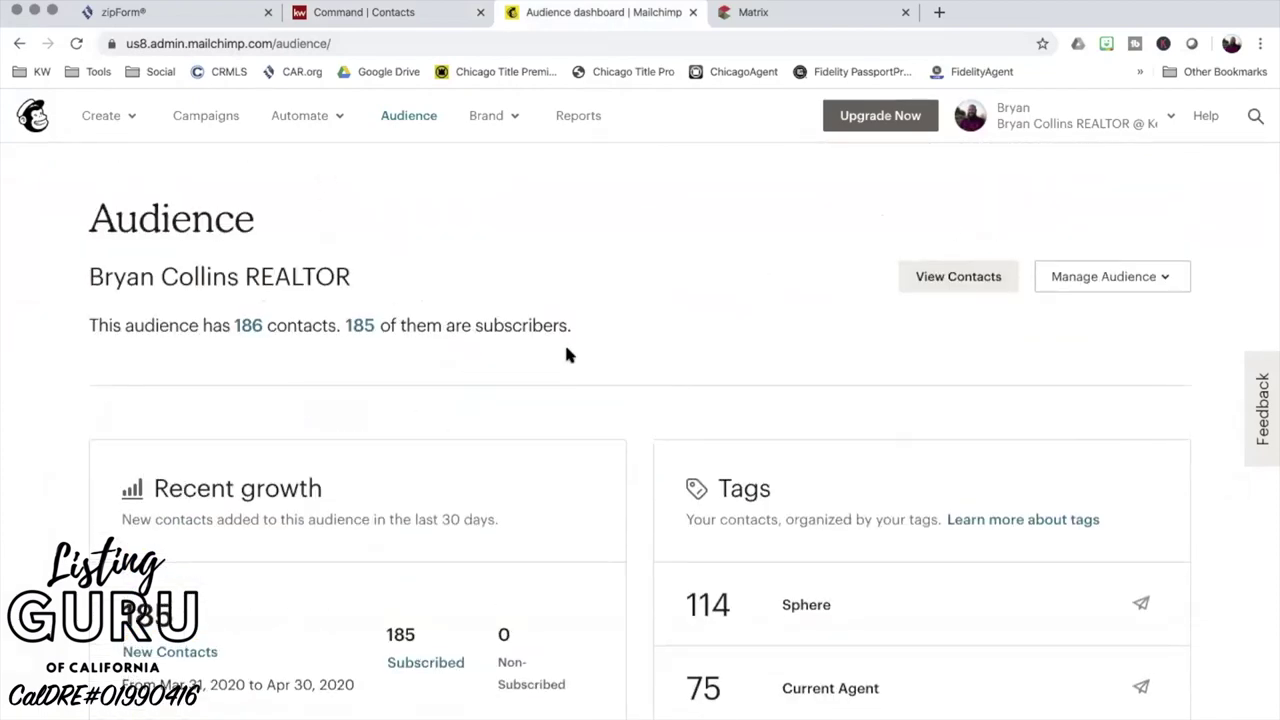
scroll(472, 355, "down", 3)
scroll(472, 355, "up", 3)
left_click(357, 12)
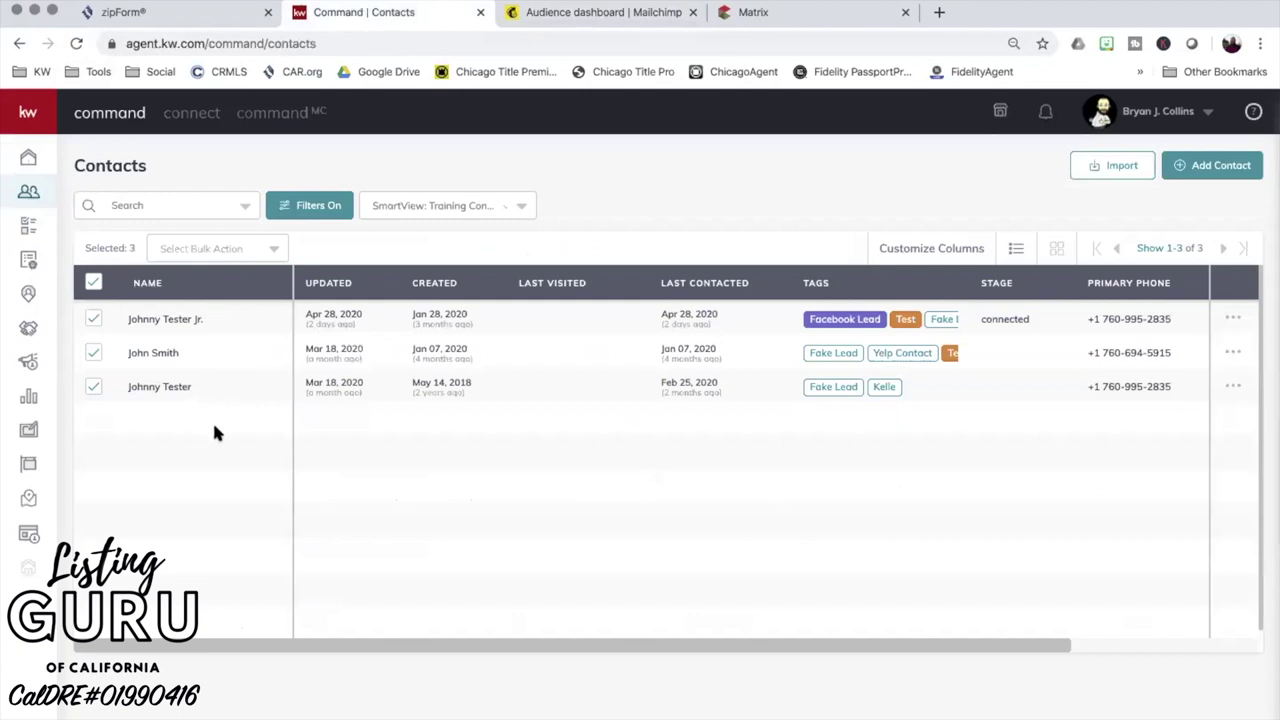
left_click(585, 13)
scroll(810, 467, "down", 1)
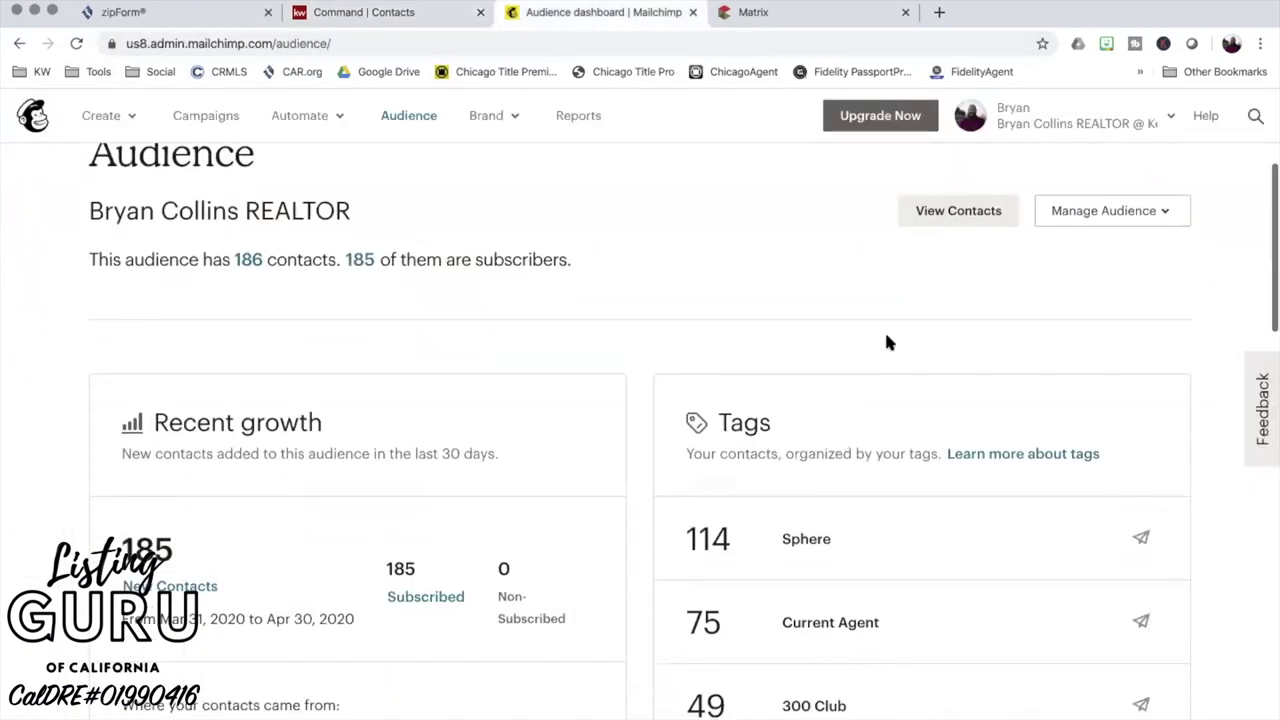
left_click(938, 216)
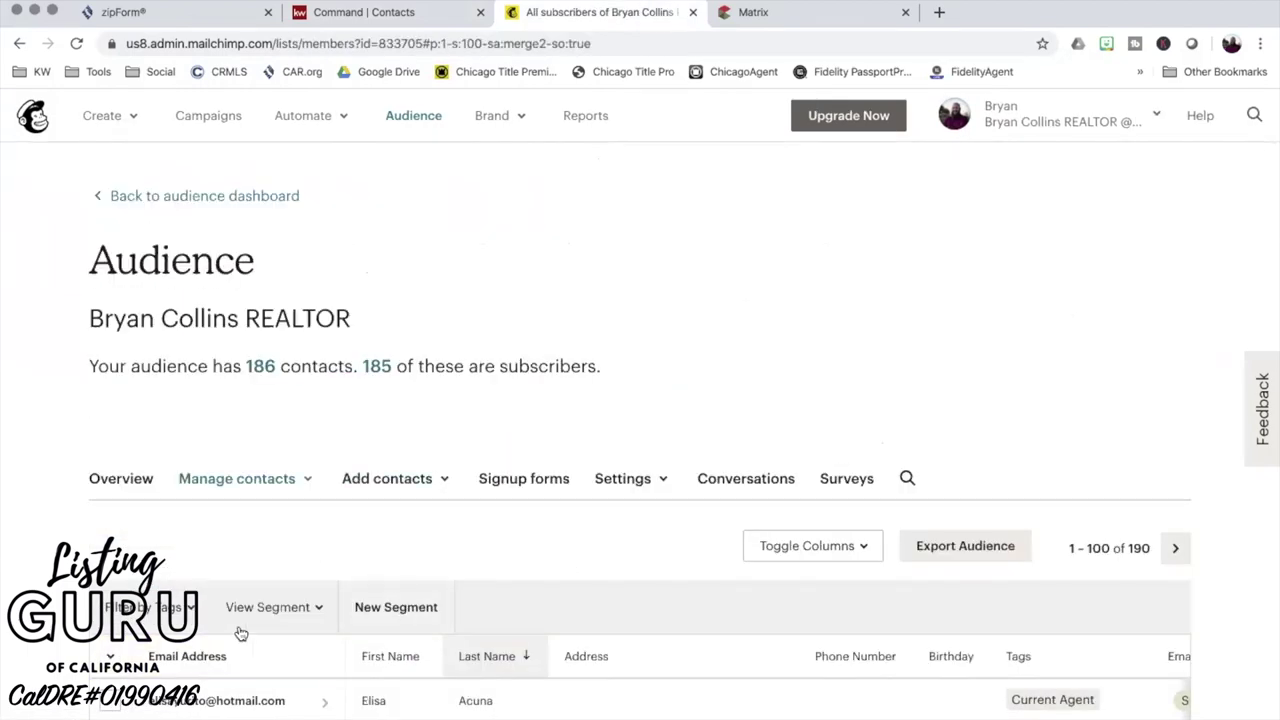
- Go to the audience's Manage Tags page from the tag filter
left_click(197, 616)
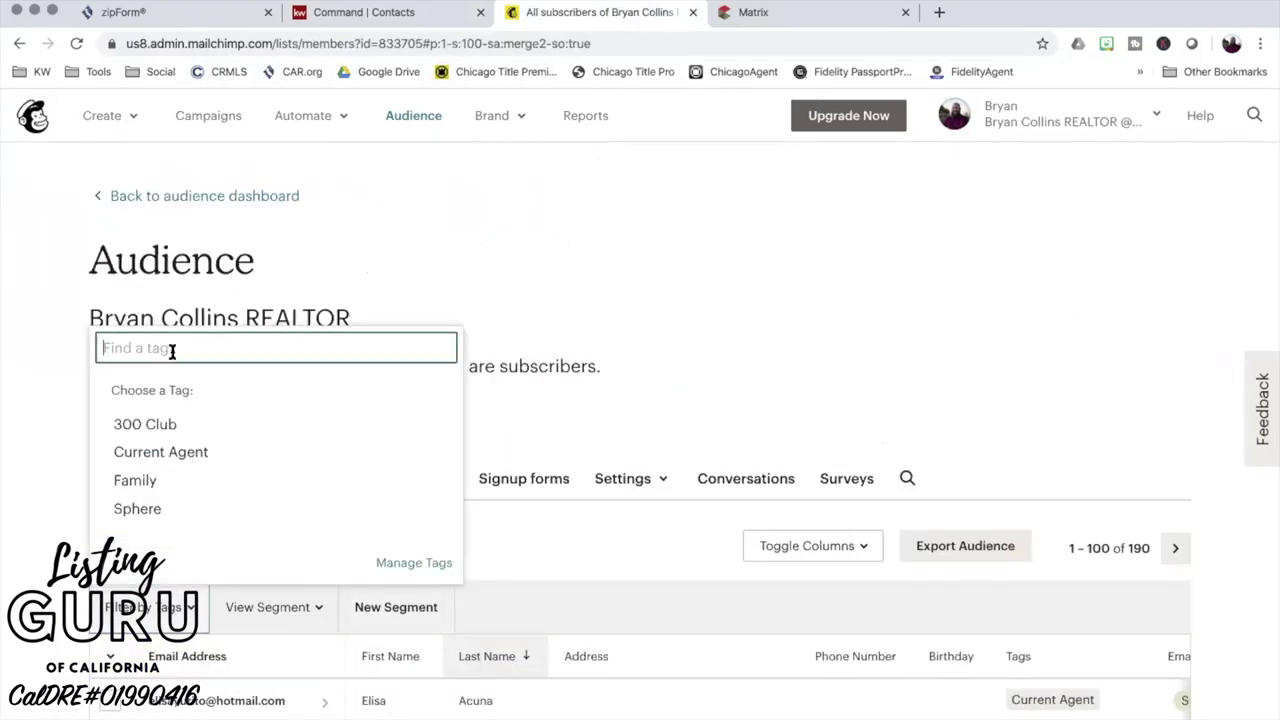
left_click(418, 565)
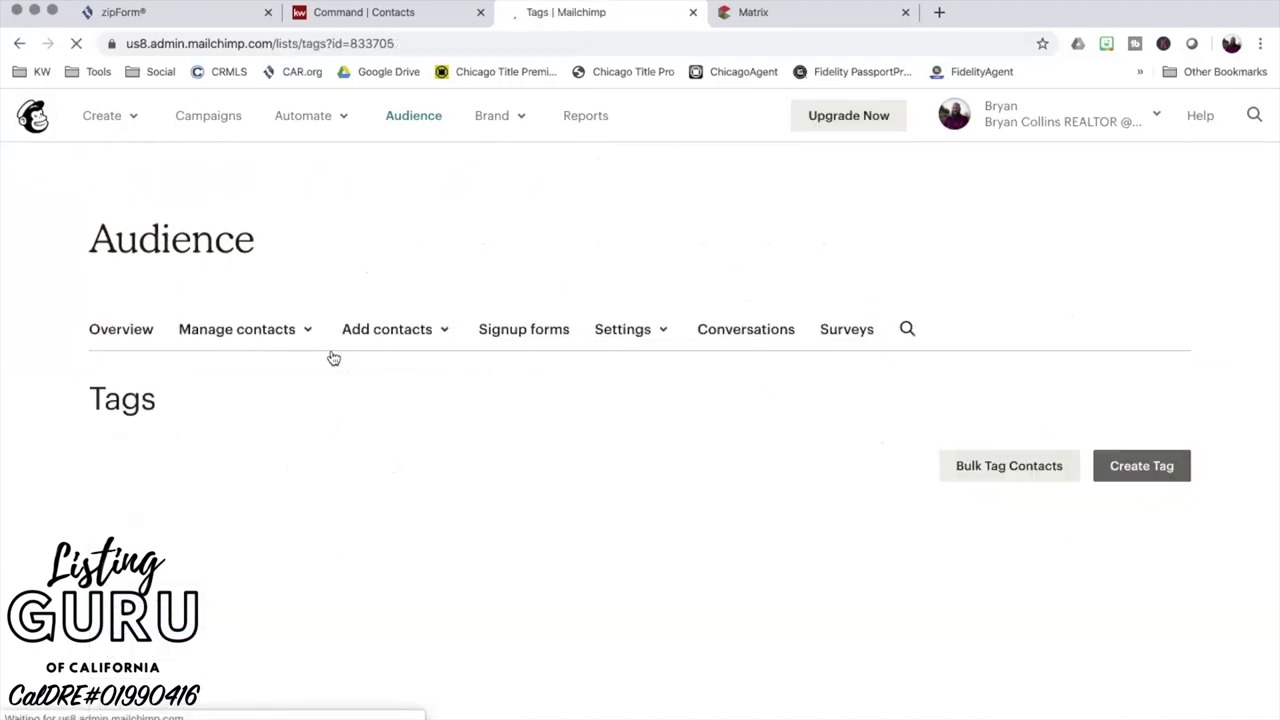
scroll(371, 529, "down", 4)
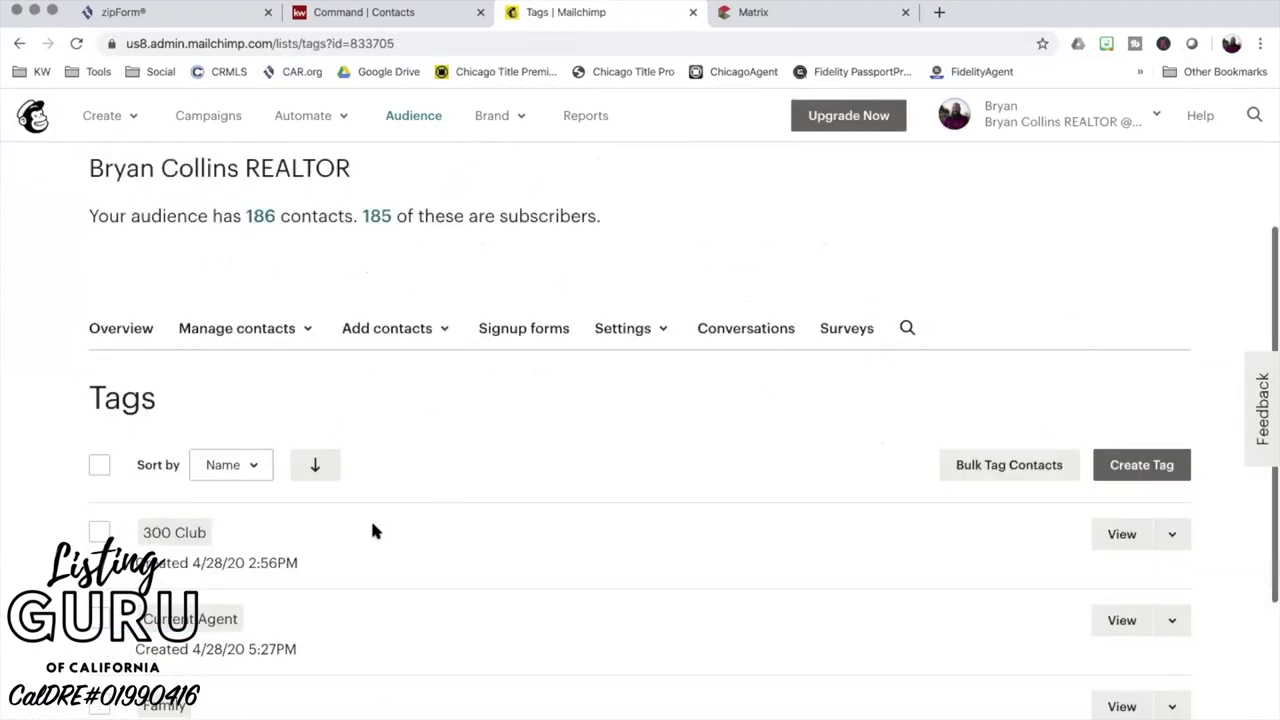
scroll(371, 529, "up", 2)
- Create a new audience tag named 'Fake'
left_click(1134, 420)
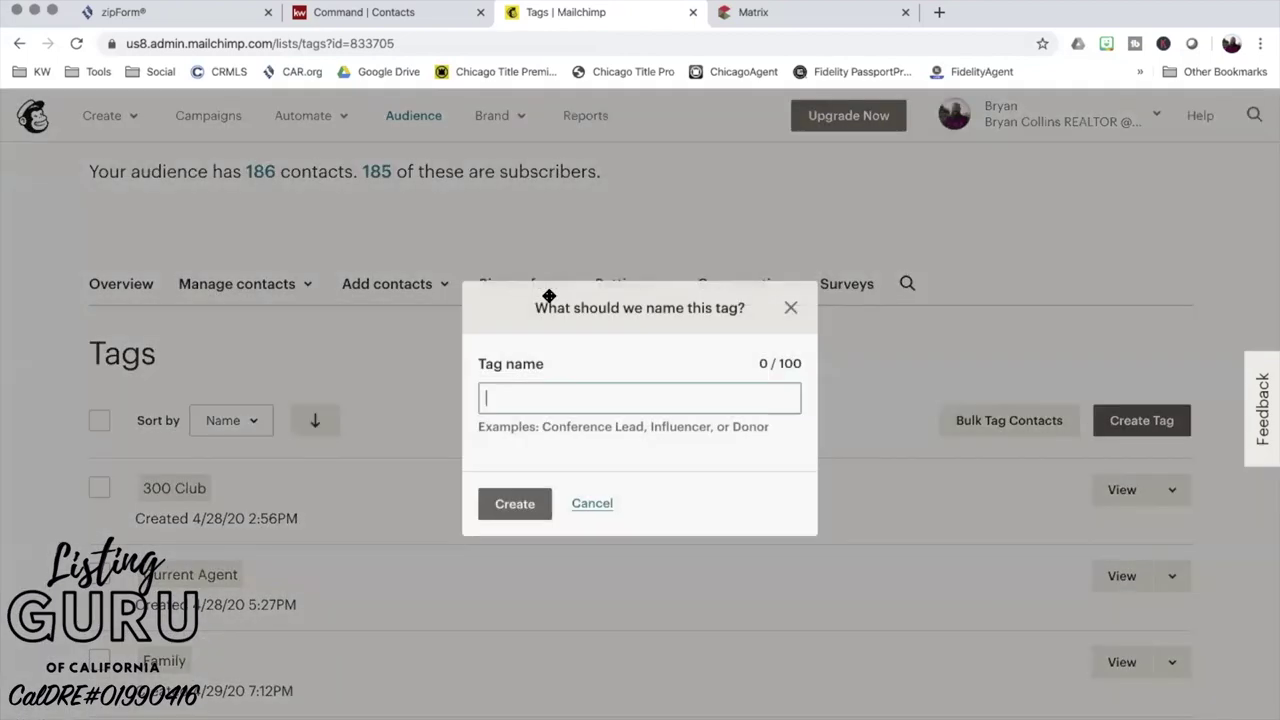
type("Fake")
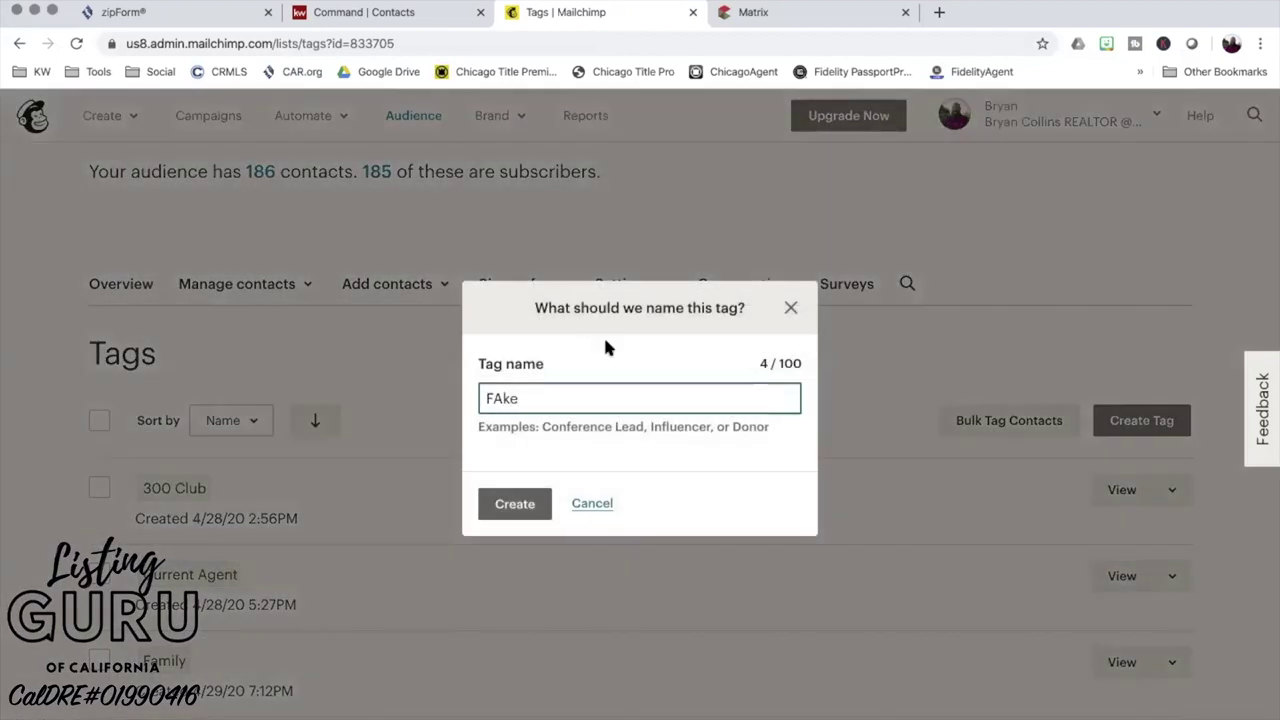
key("BackSpace")
key("BackSpace")
key("BackSpace")
type("aie")
key("BackSpace")
key("BackSpace")
type("ke")
left_click(526, 511)
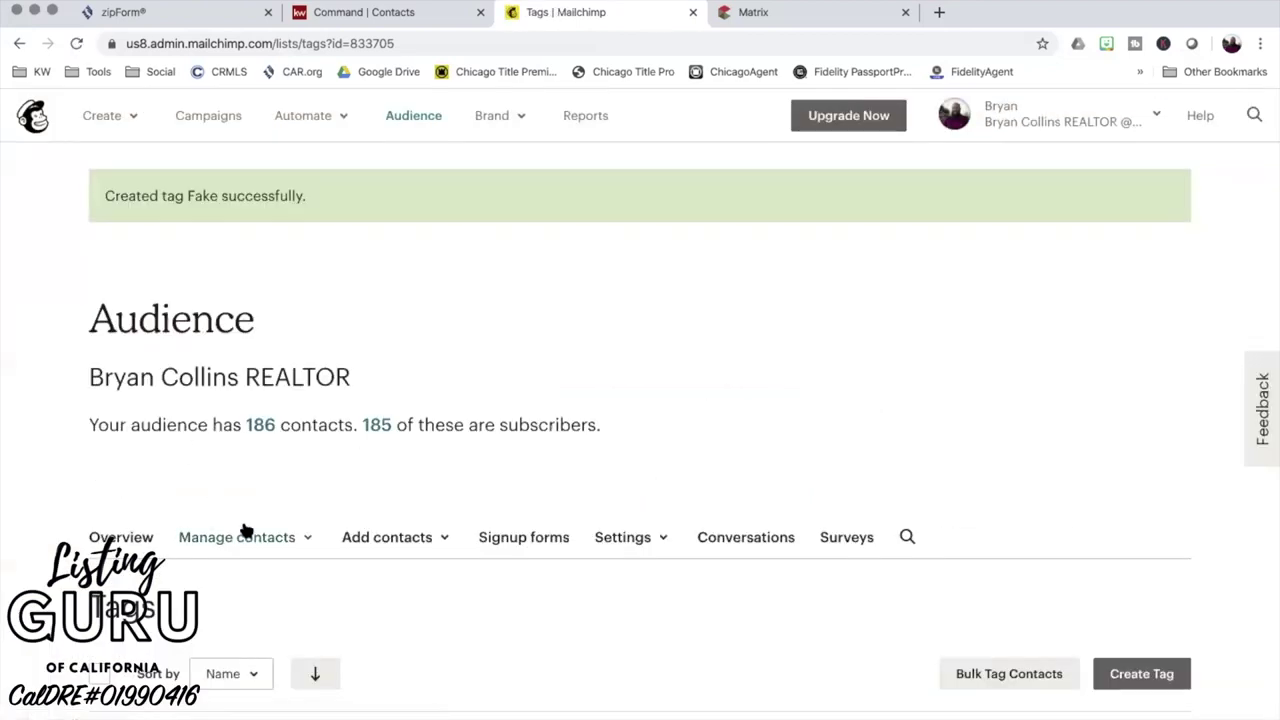
scroll(665, 460, "down", 1)
scroll(668, 466, "down", 5)
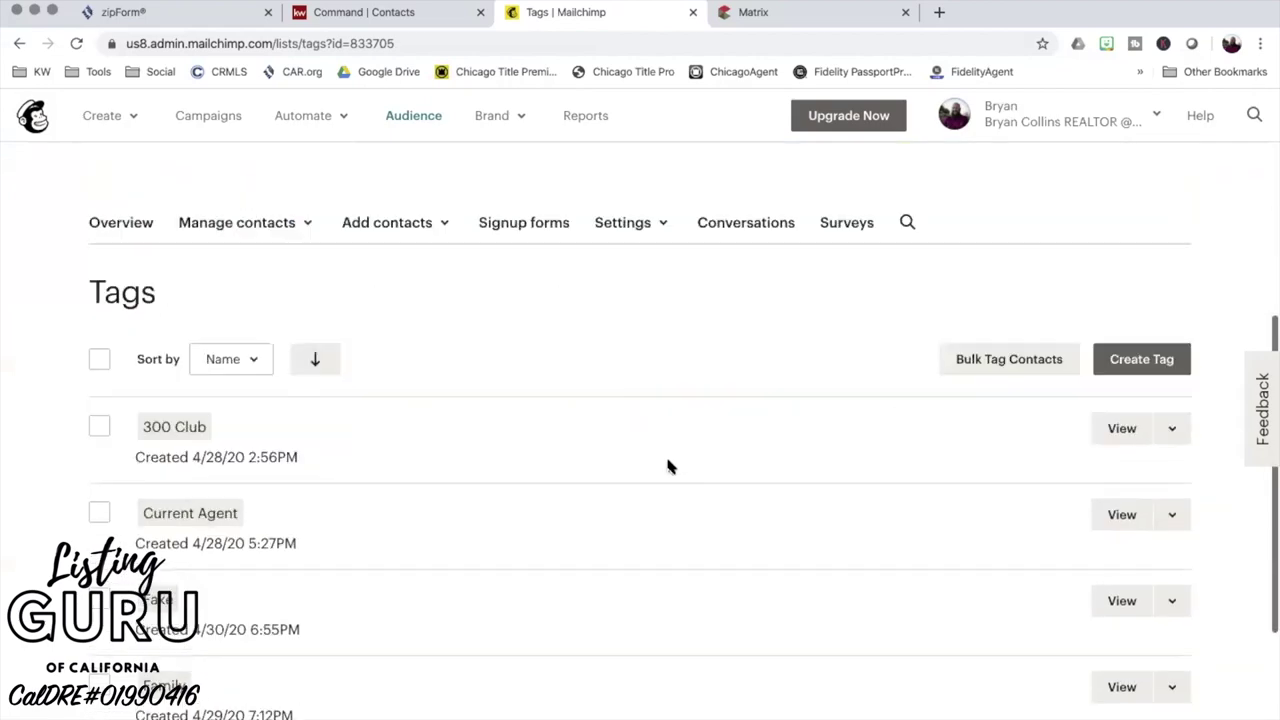
scroll(670, 461, "up", 5)
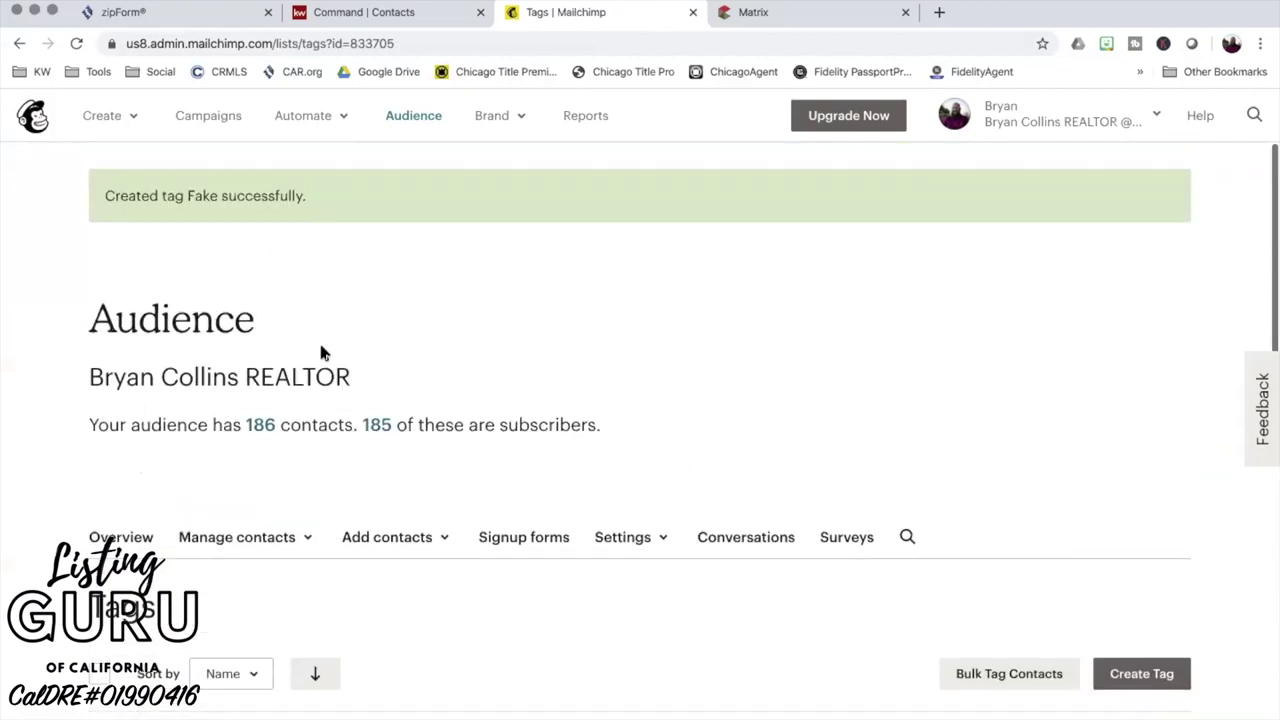
- Filter the audience contacts by the Fake tag, which matches no contacts
left_click(418, 122)
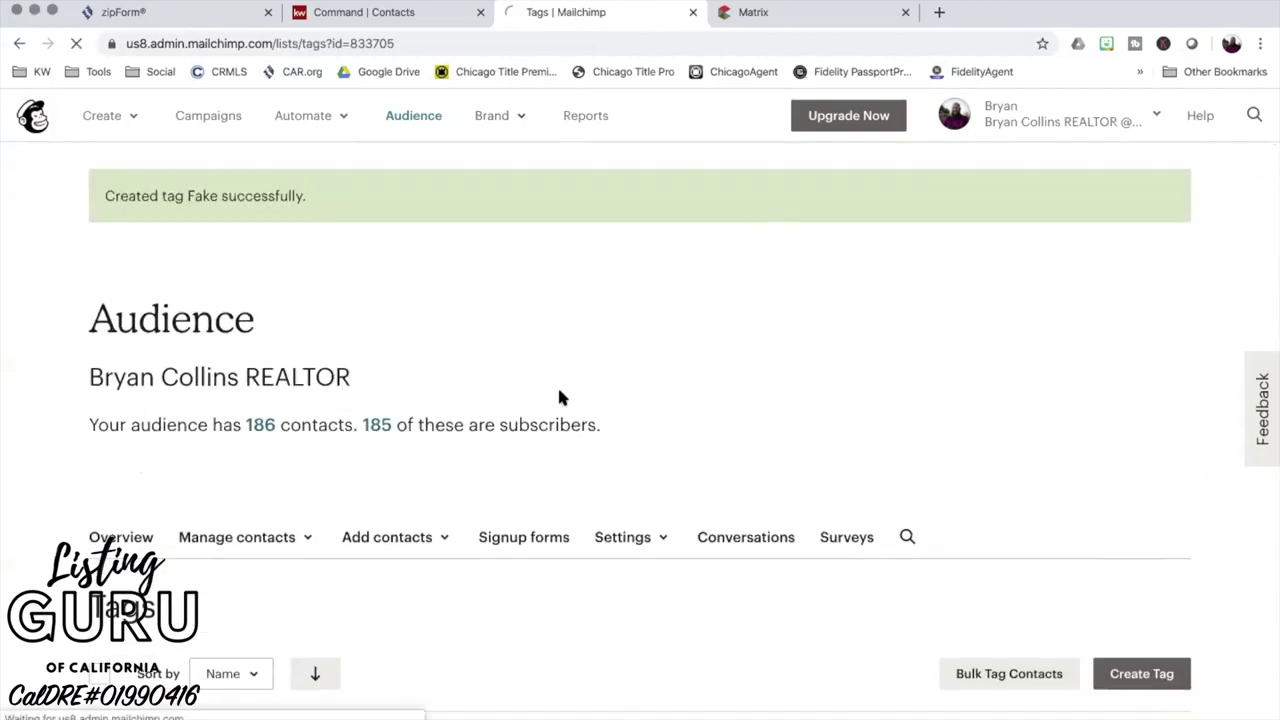
left_click(178, 607)
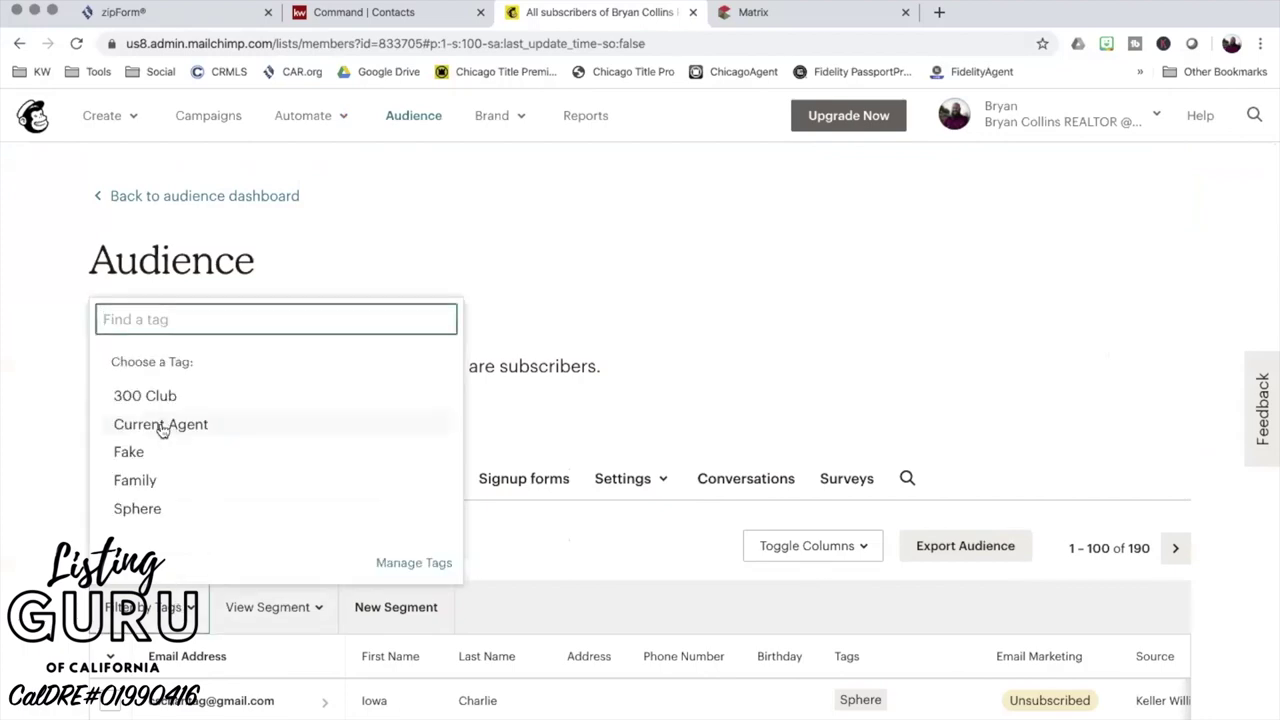
left_click(135, 452)
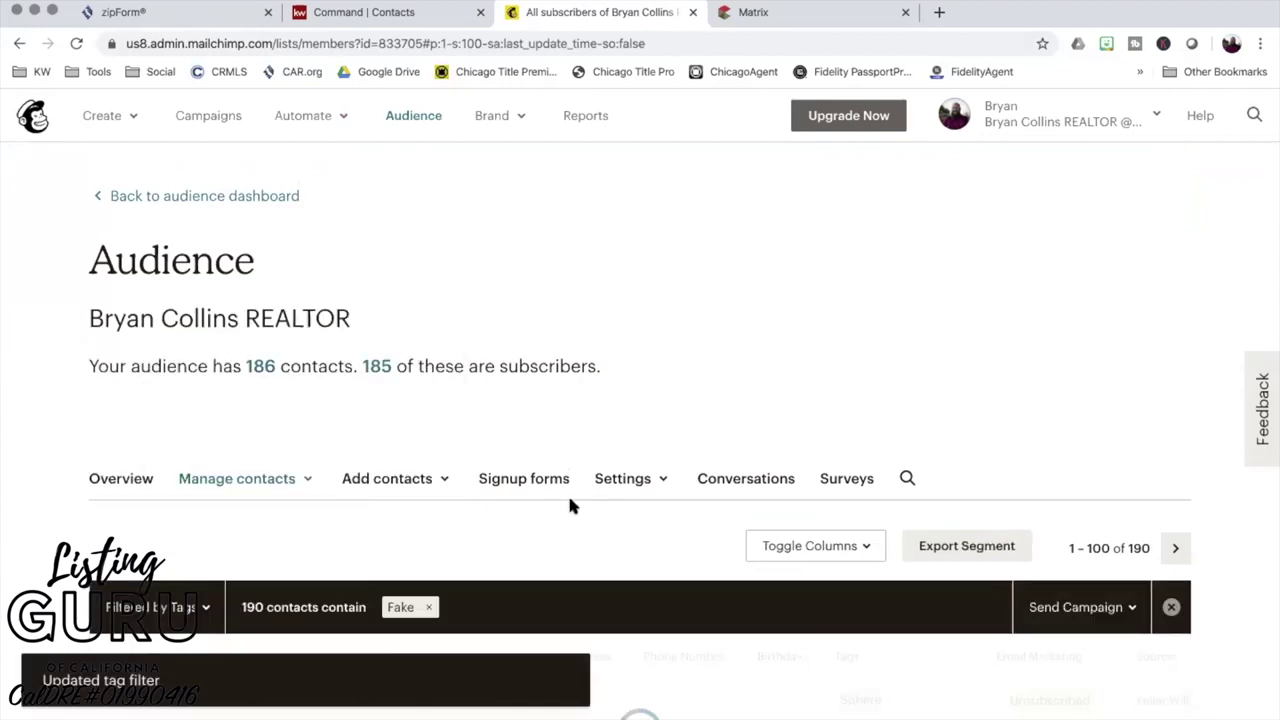
scroll(569, 505, "down", 5)
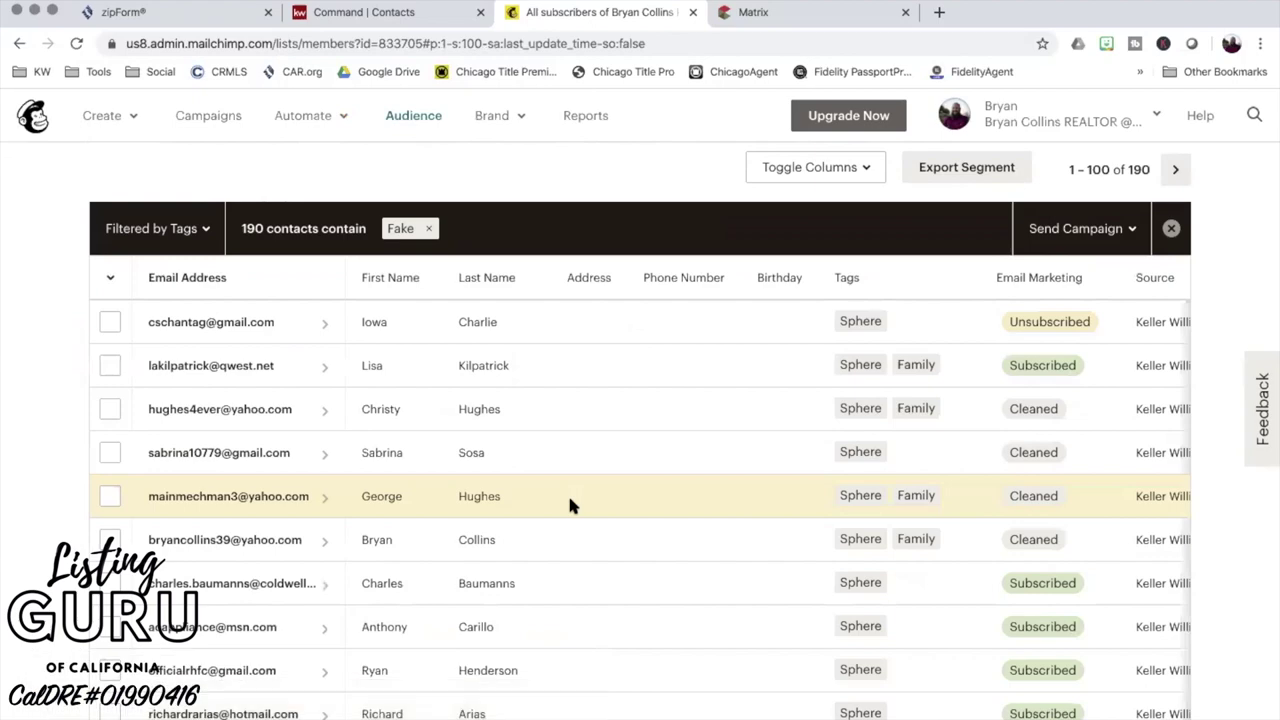
scroll(569, 505, "up", 3)
scroll(570, 505, "down", 2)
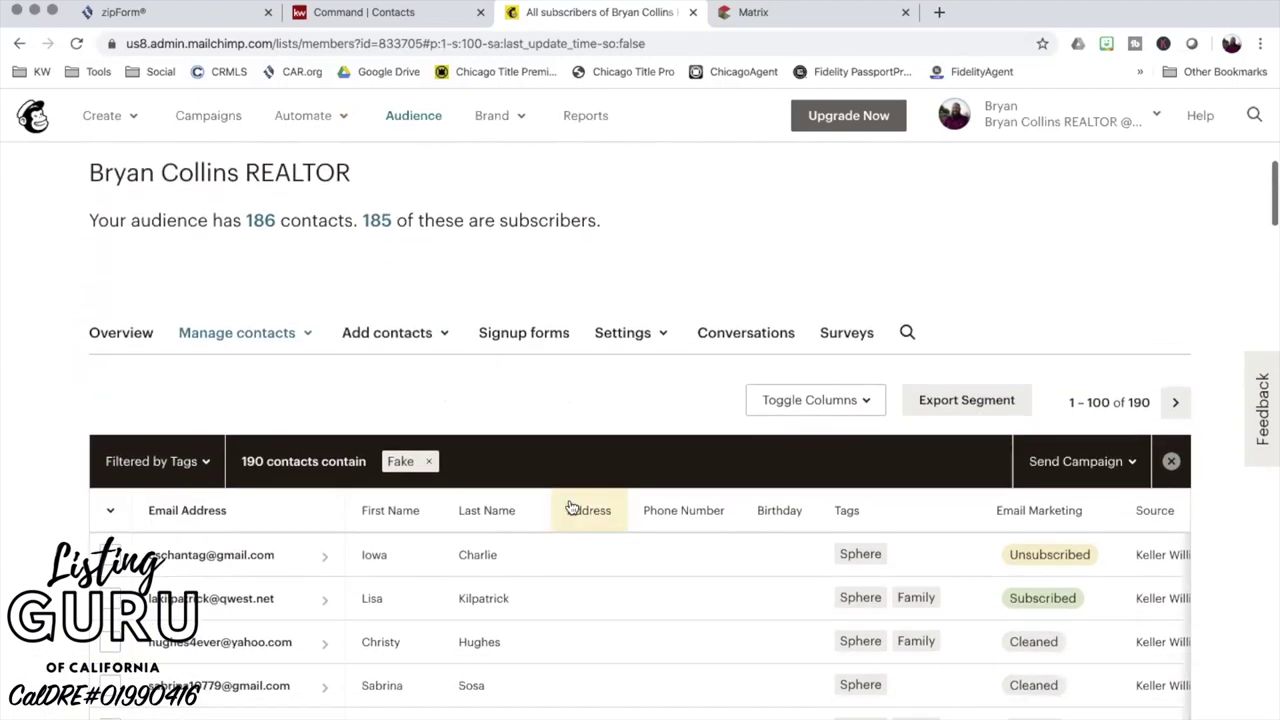
scroll(560, 505, "up", 3)
scroll(608, 480, "up", 1)
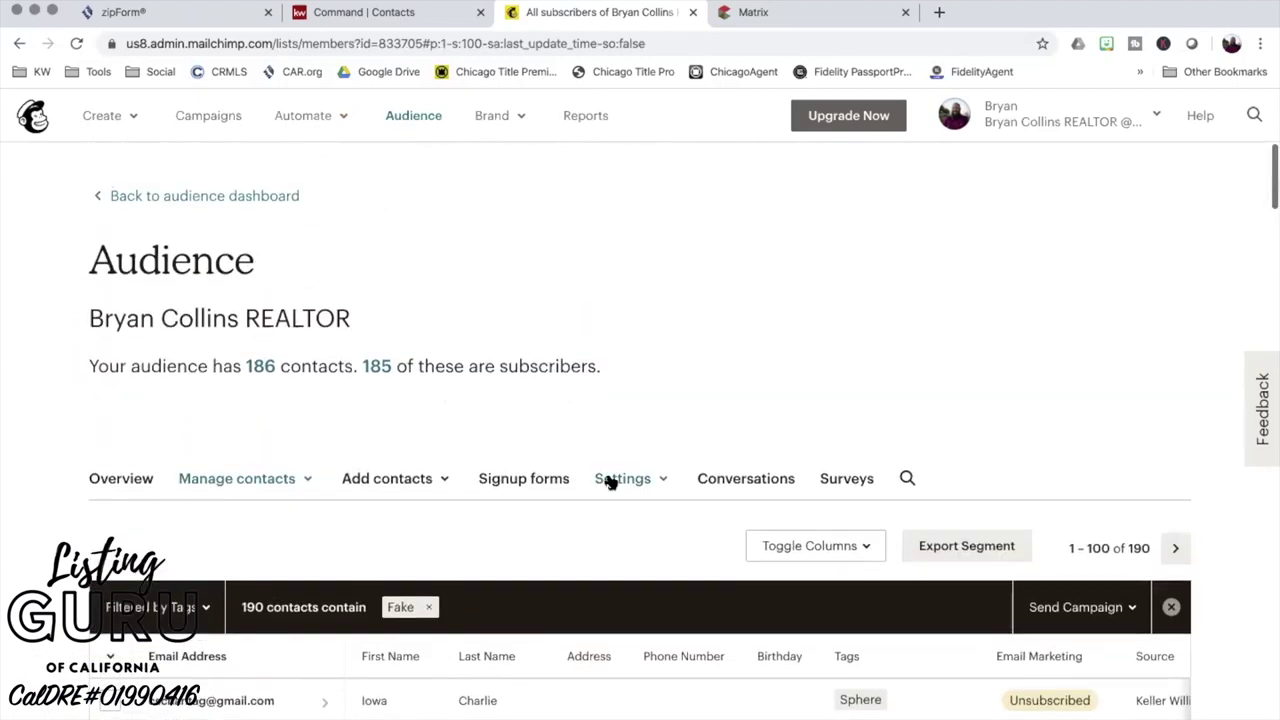
scroll(608, 480, "down", 2)
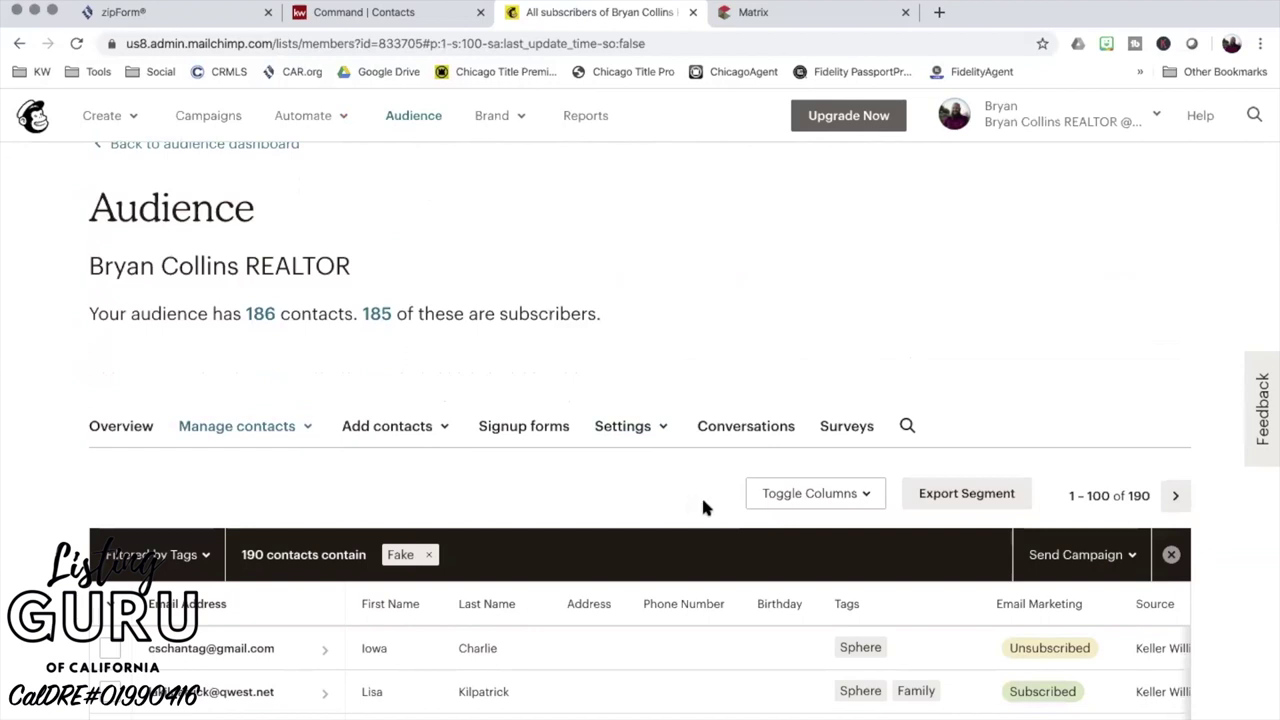
- Try a tag filter combining 300 Club and Fake, then drop 300 Club
left_click(428, 554)
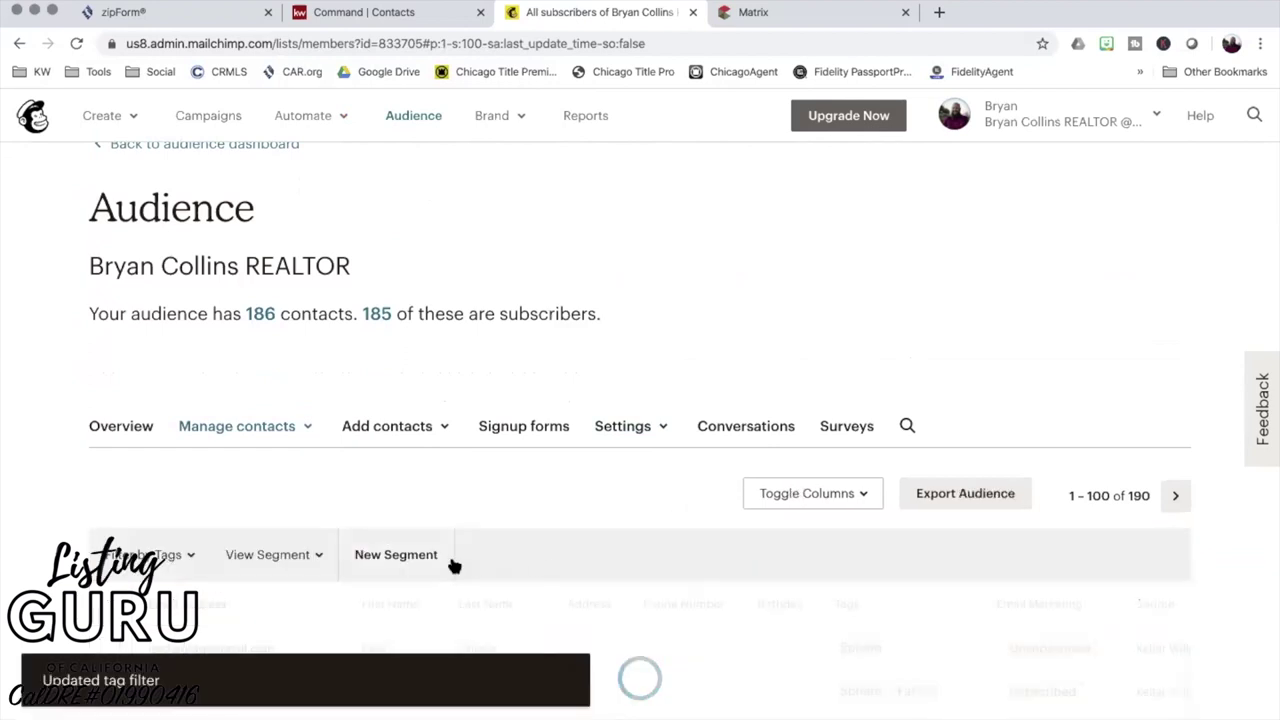
left_click(160, 554)
left_click(126, 402)
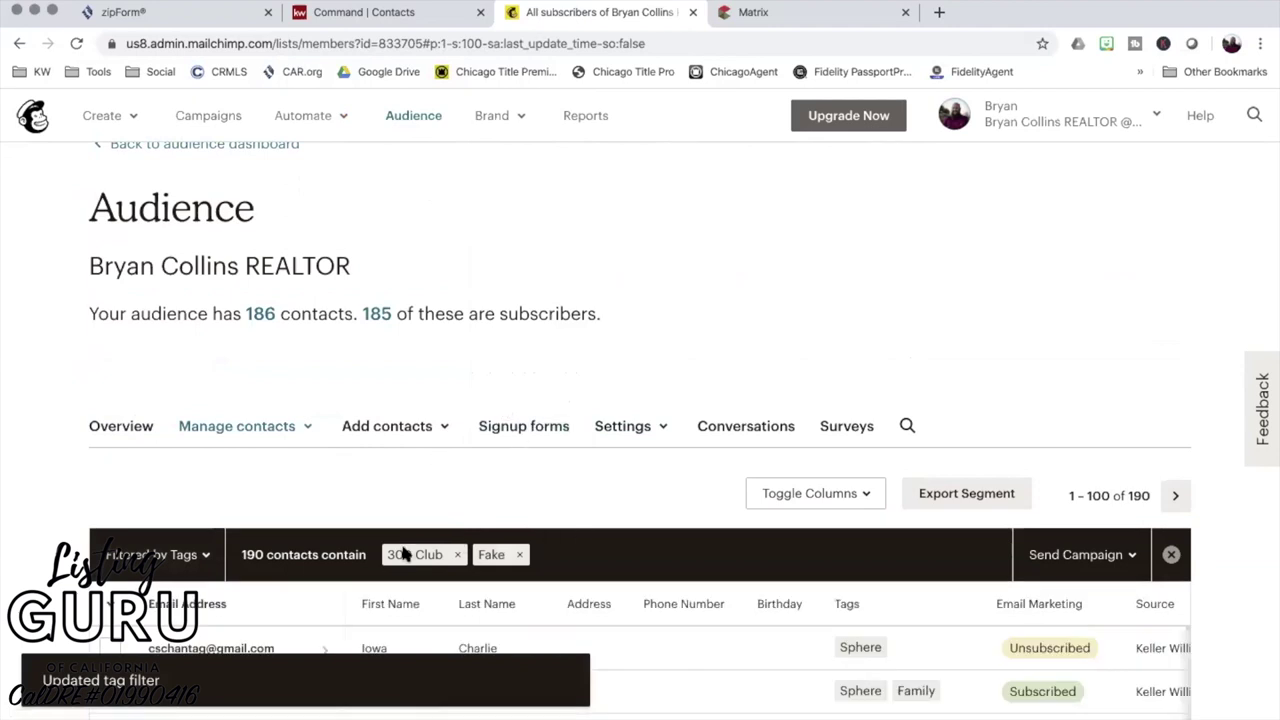
left_click(168, 556)
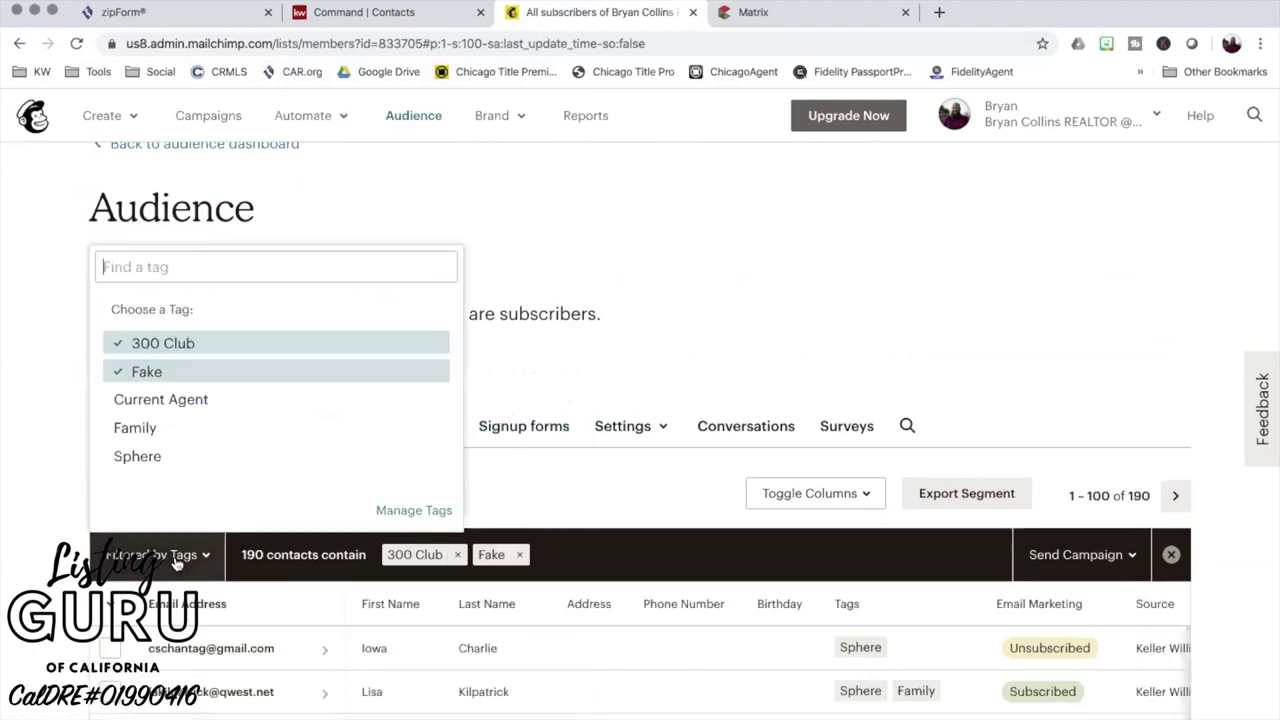
left_click(150, 342)
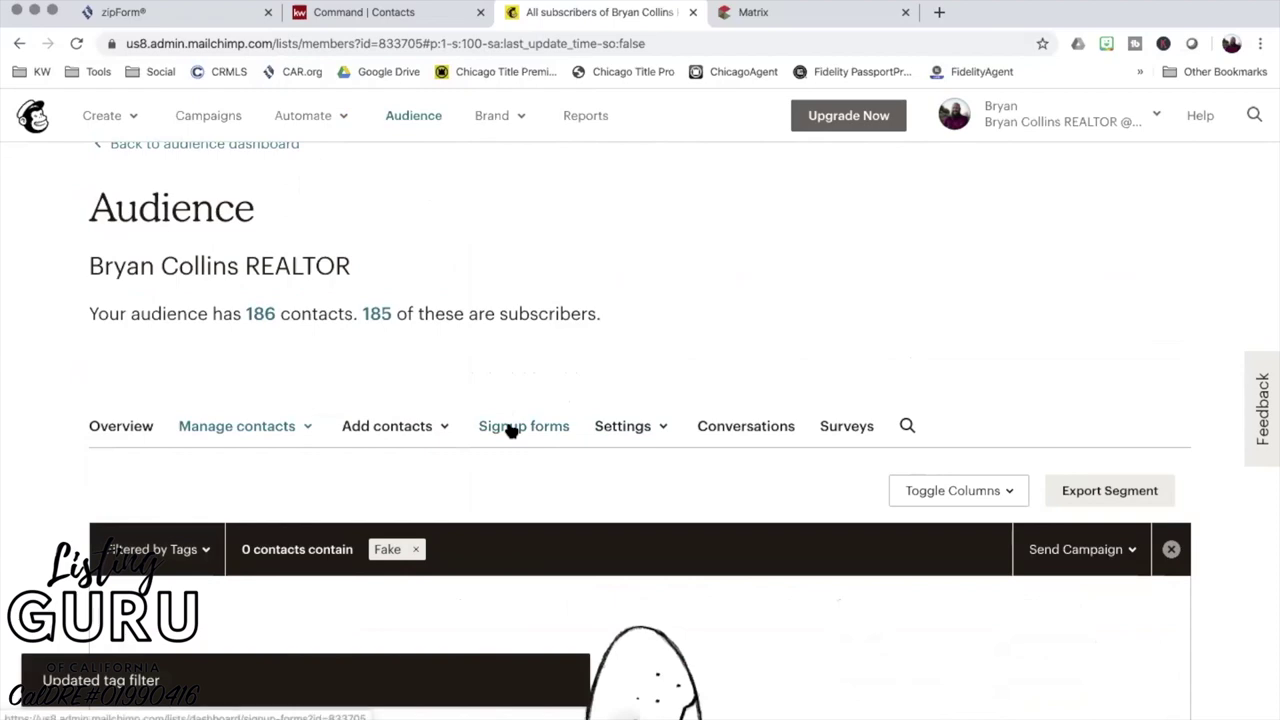
scroll(508, 427, "down", 3)
scroll(507, 428, "up", 3)
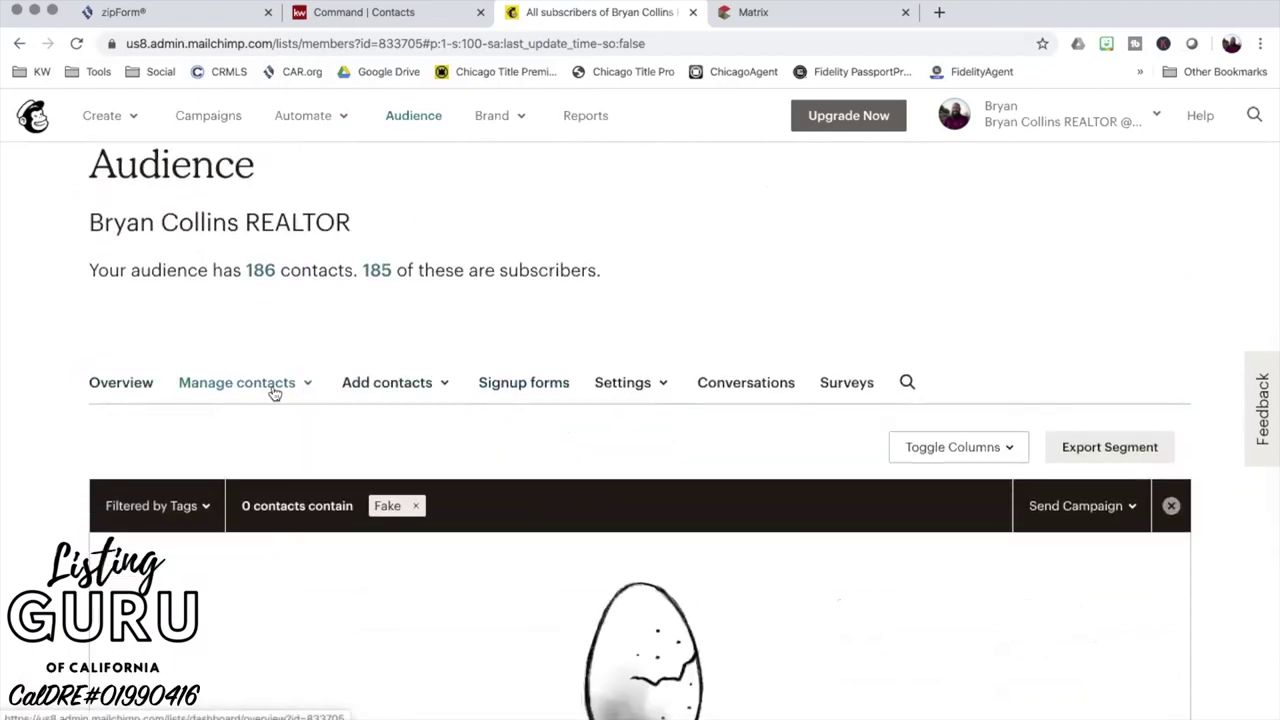
- Reload the contacts view and remove the Fake filter so all contacts are listed
left_click(286, 386)
left_click(263, 326)
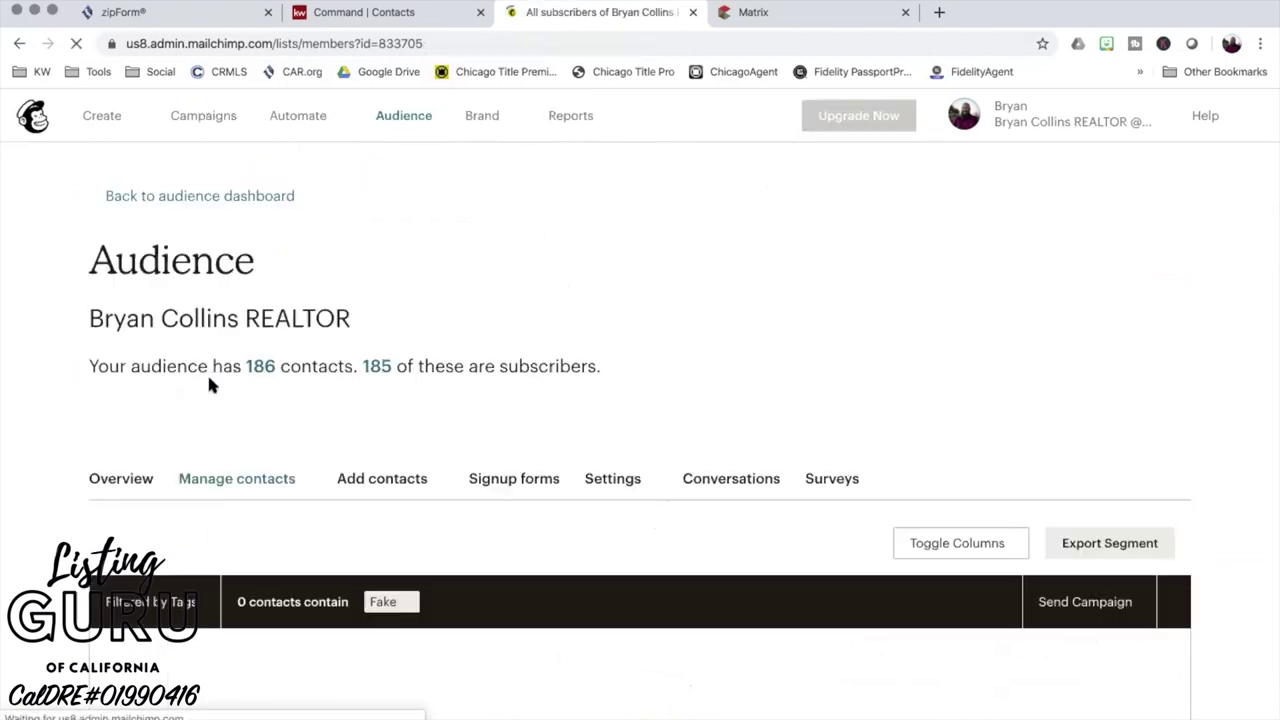
scroll(306, 489, "down", 2)
left_click(176, 497)
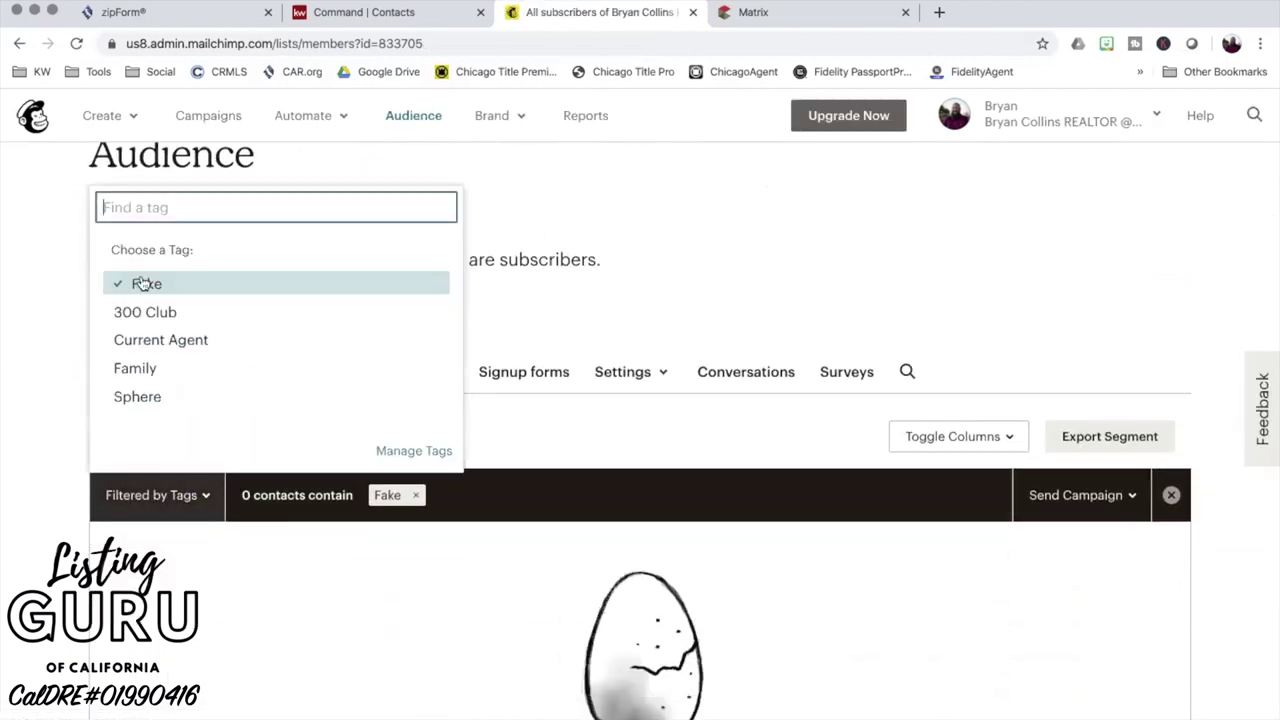
left_click(142, 284)
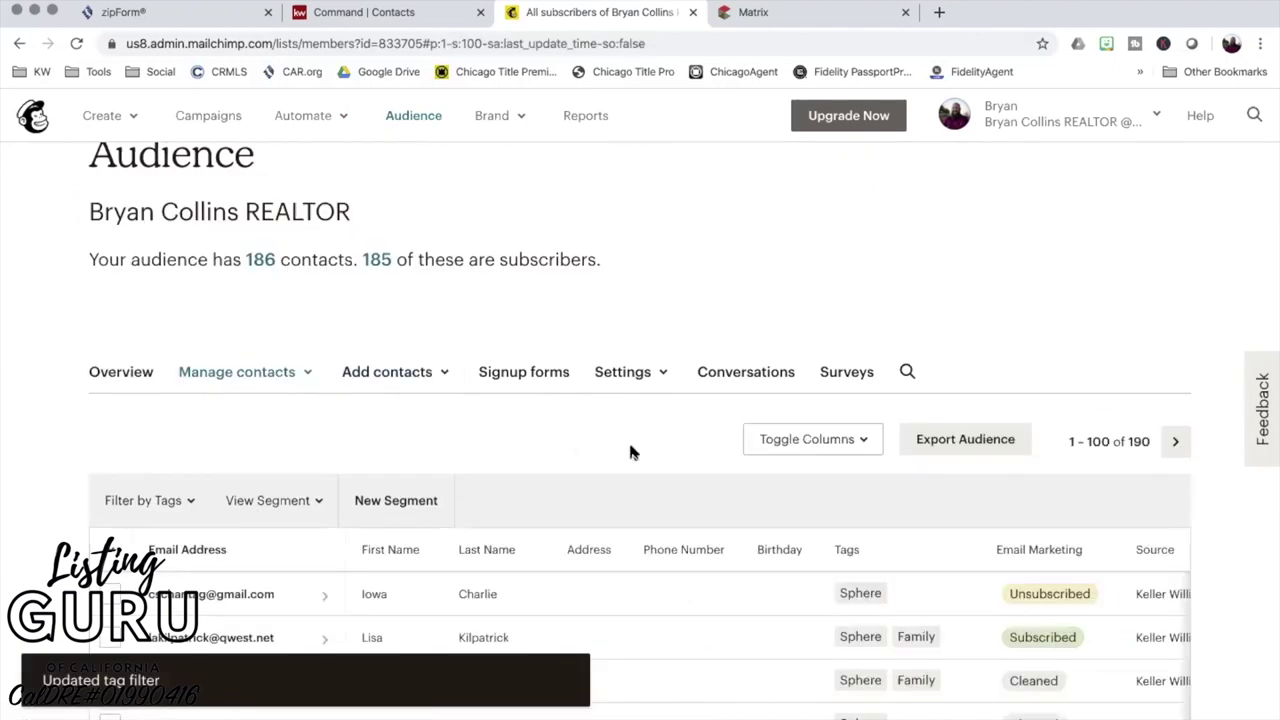
scroll(476, 428, "down", 2)
scroll(443, 351, "up", 1)
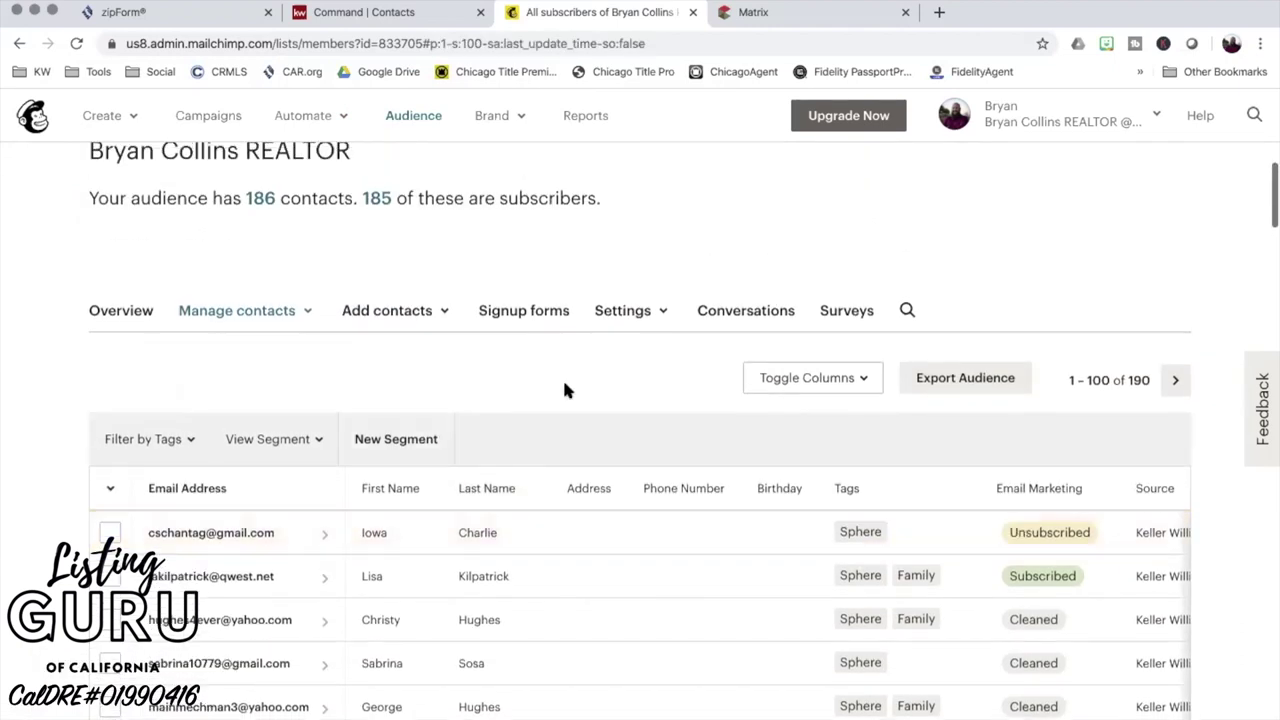
scroll(631, 363, "up", 3)
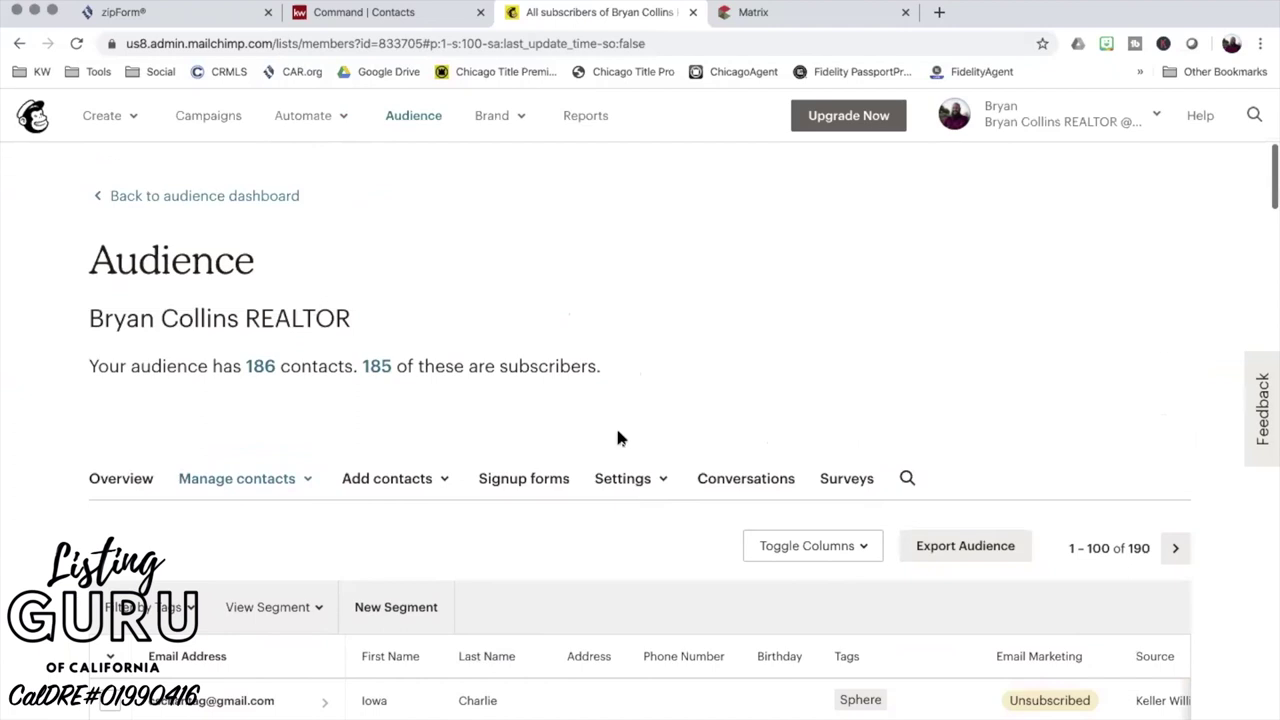
scroll(600, 437, "down", 1)
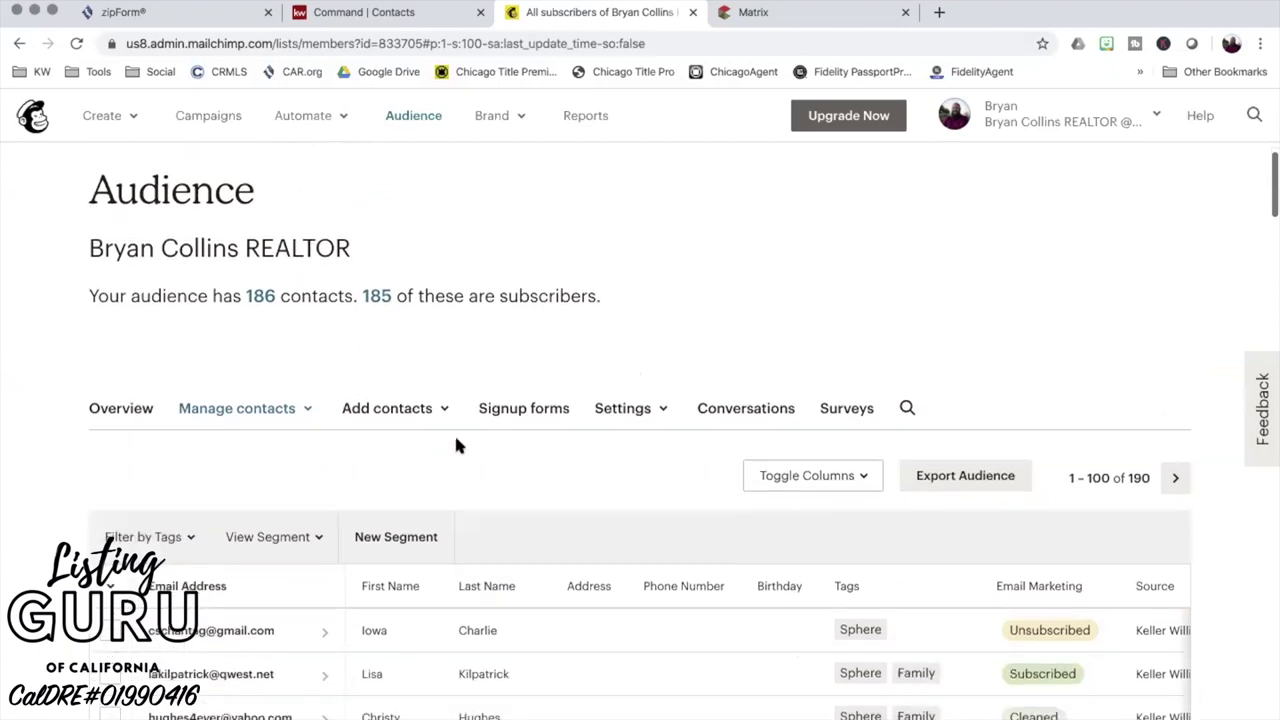
left_click(906, 409)
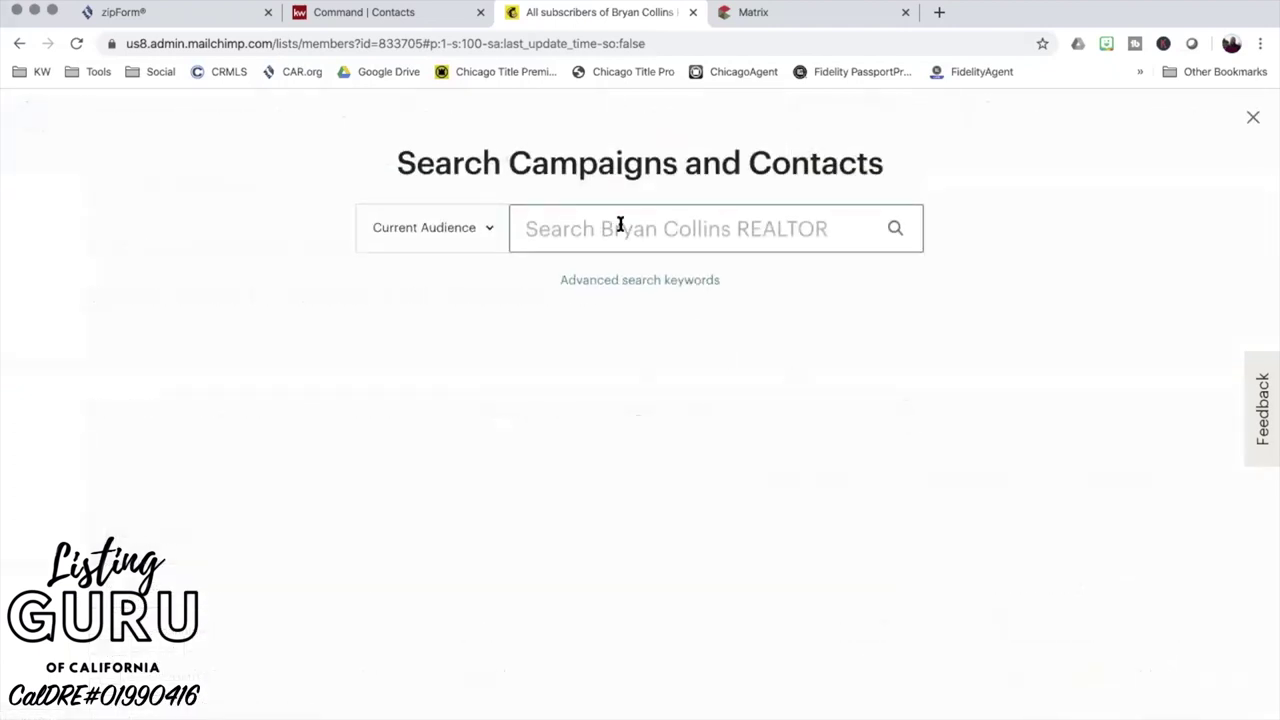
- Search for the test contact by first name, add the Fake tag to their profile, and return to the audience
type("Johnn")
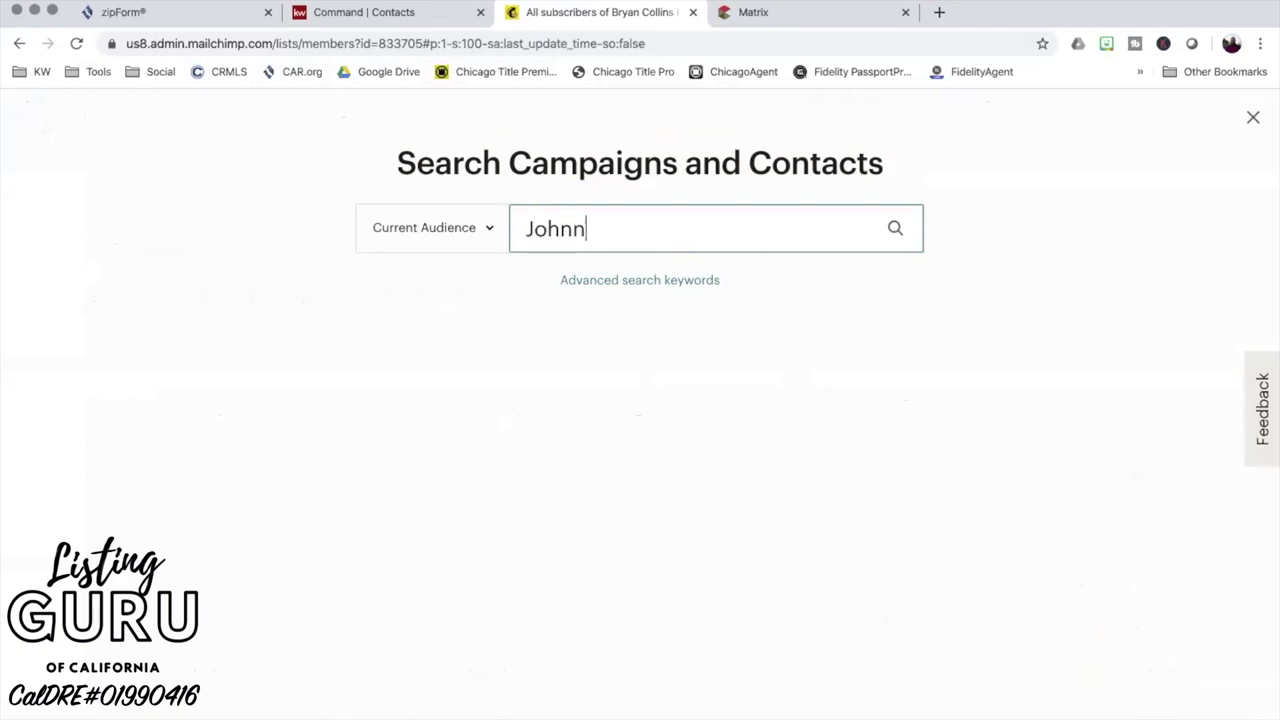
type("y")
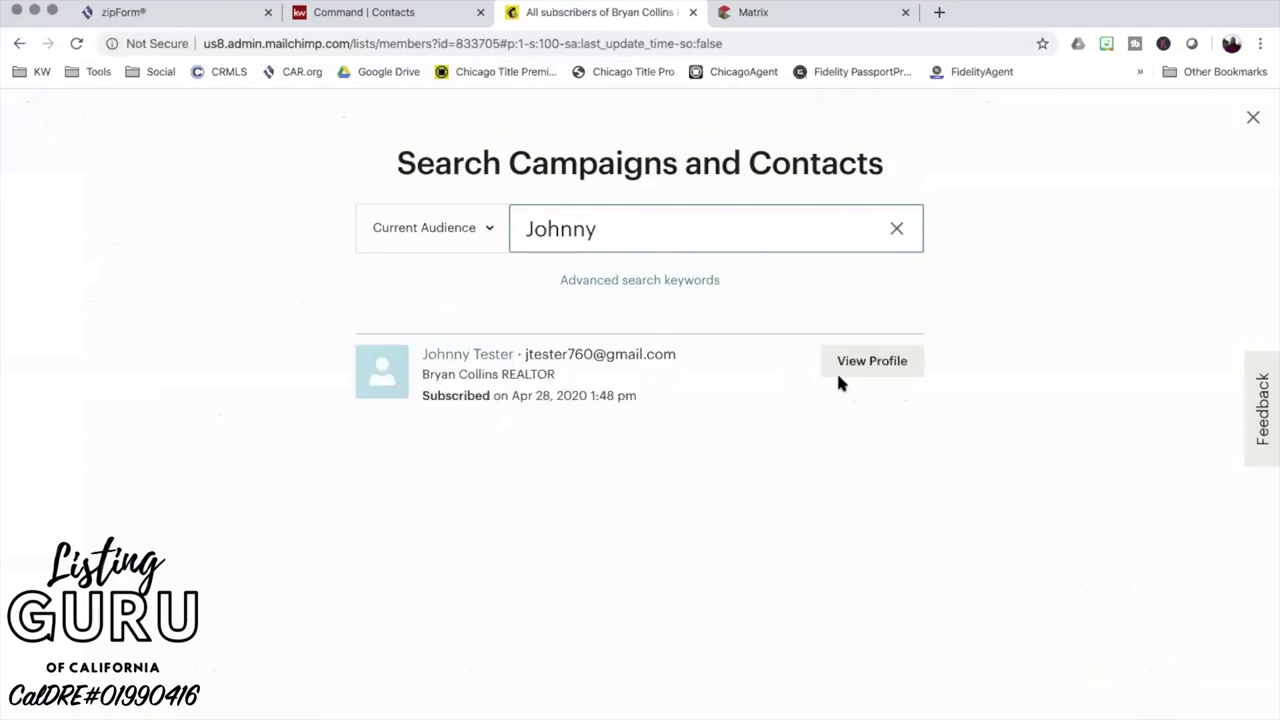
left_click(548, 363)
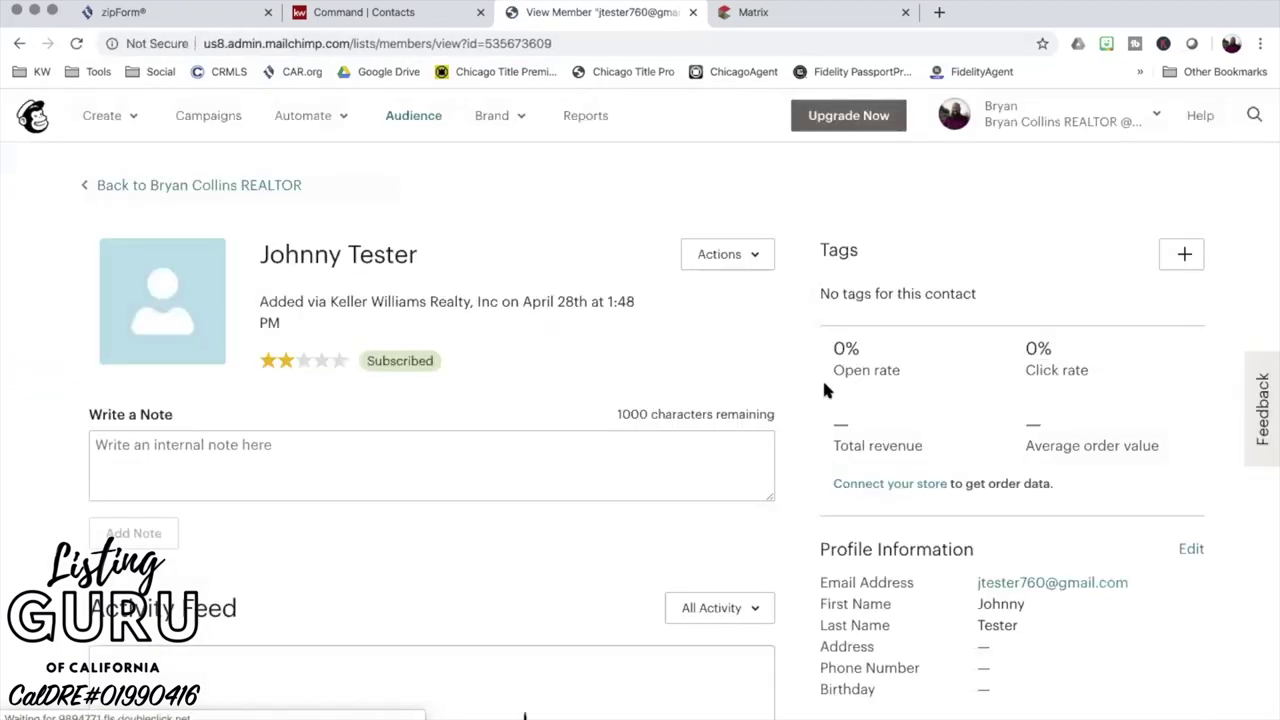
left_click(1181, 256)
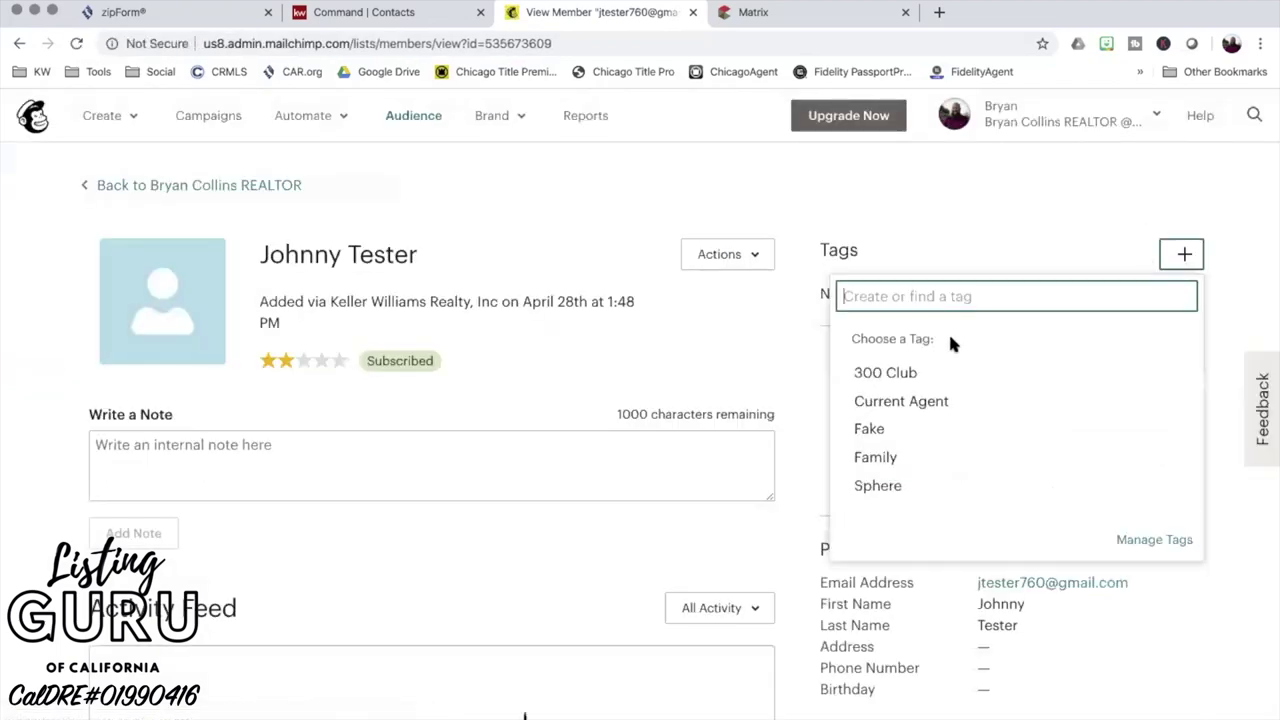
left_click(870, 430)
scroll(959, 255, "down", 3)
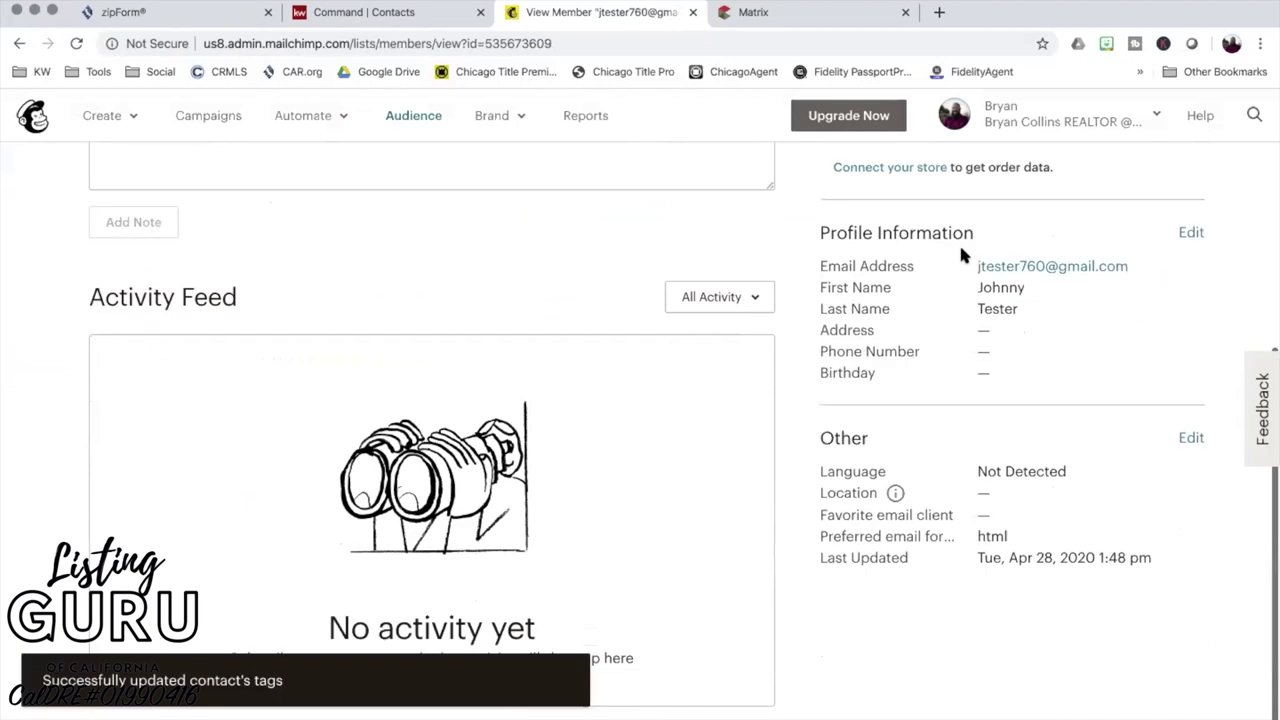
scroll(959, 251, "up", 3)
left_click(141, 188)
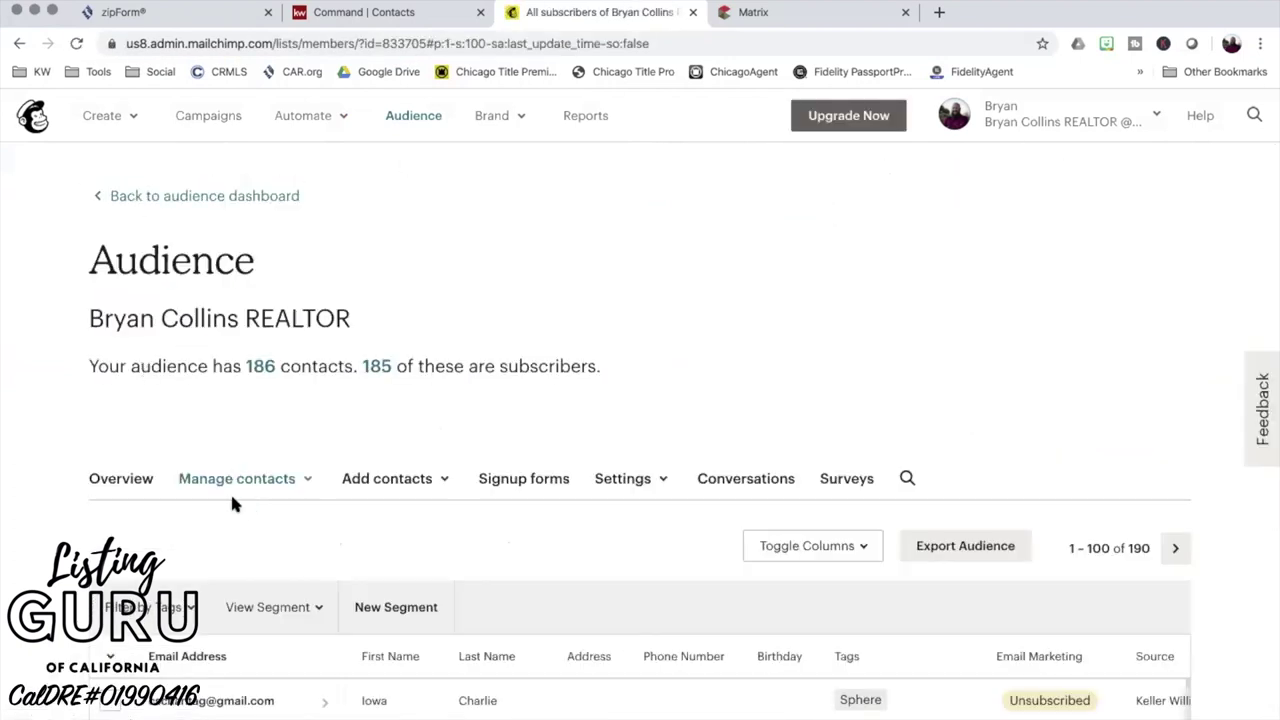
- Filter the audience contacts by the Fake tag so only one contact shows
left_click(147, 607)
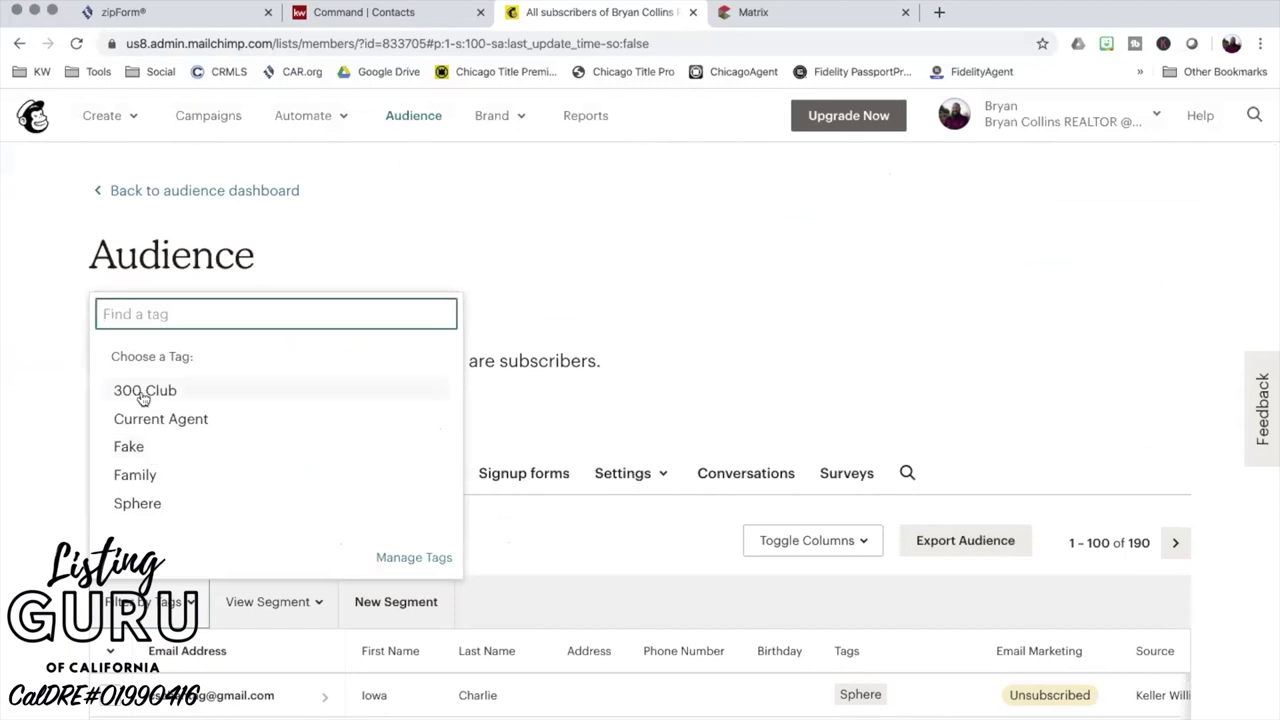
left_click(131, 449)
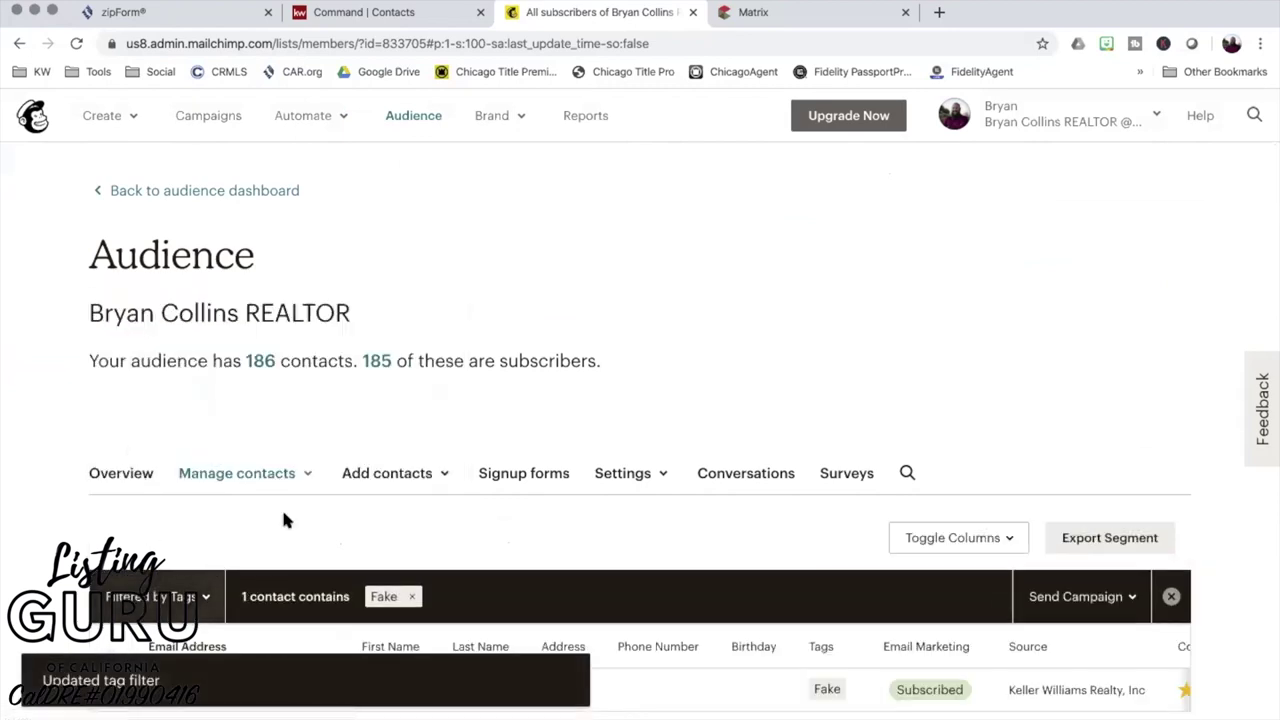
scroll(300, 510, "down", 2)
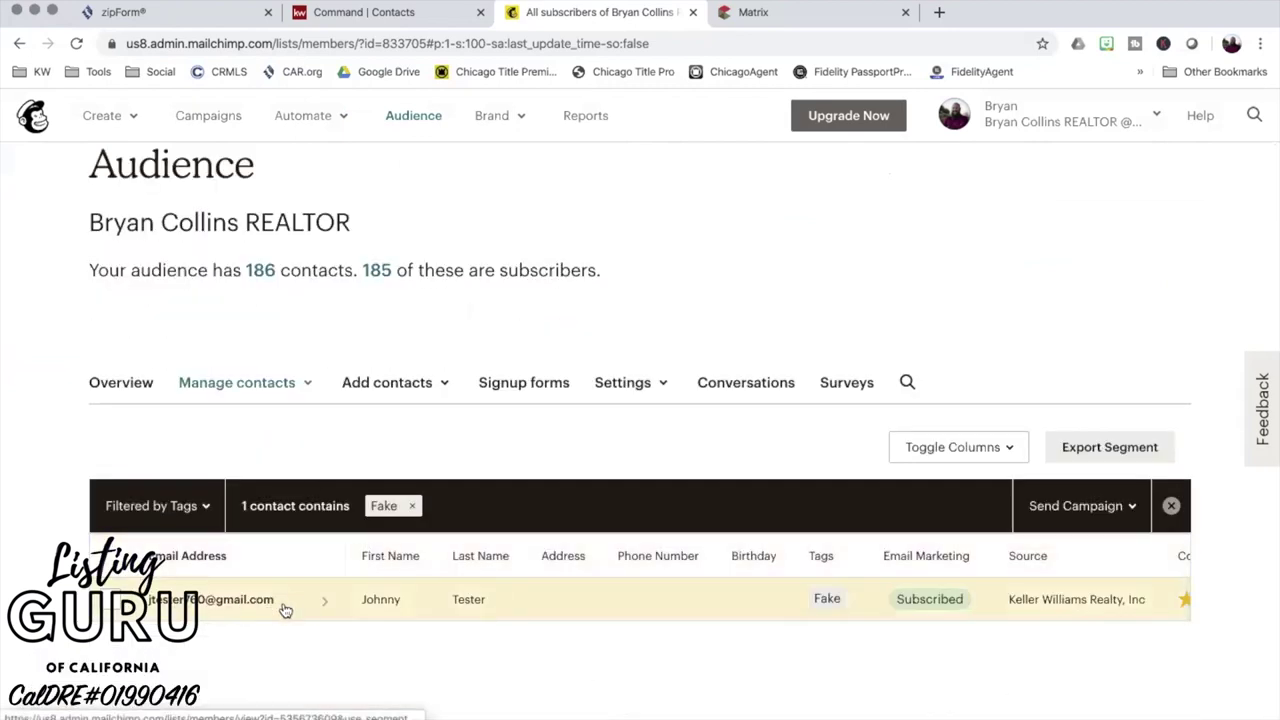
scroll(898, 322, "up", 2)
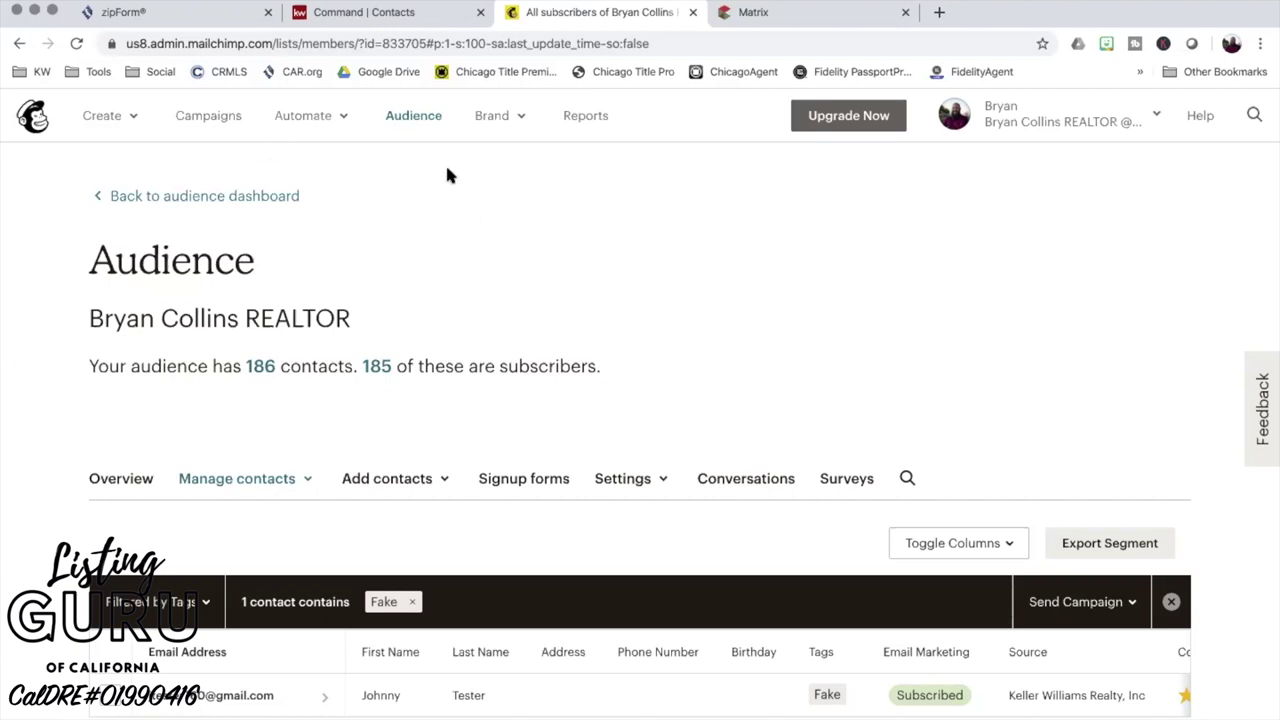
- Create a regular email campaign named 'Fake Tags' from the Campaigns area
left_click(206, 116)
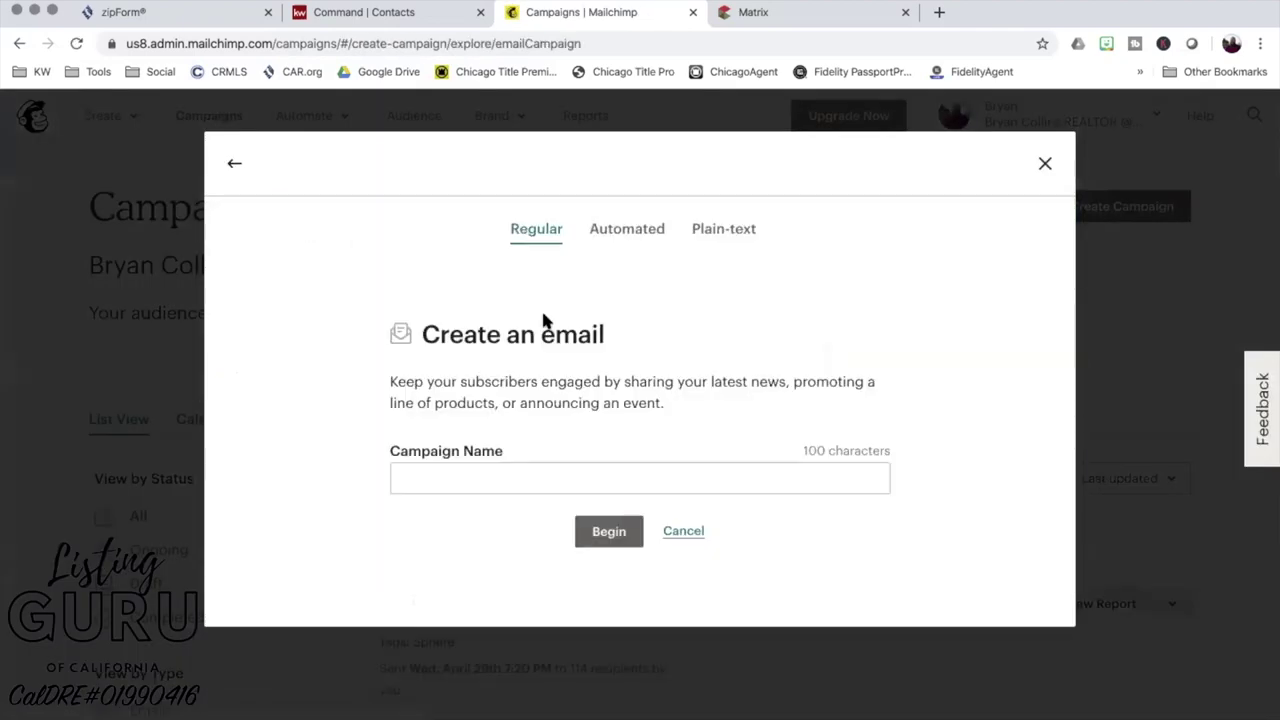
left_click(466, 471)
type("Fake Tags")
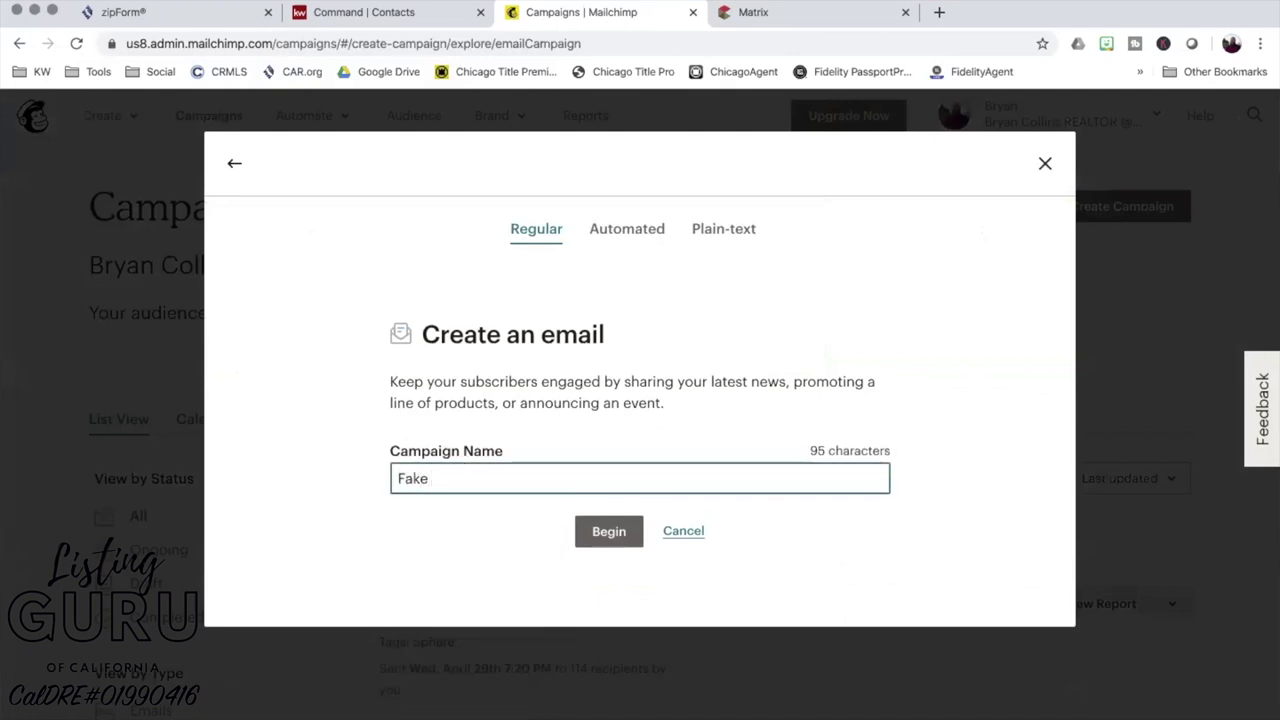
left_click(600, 533)
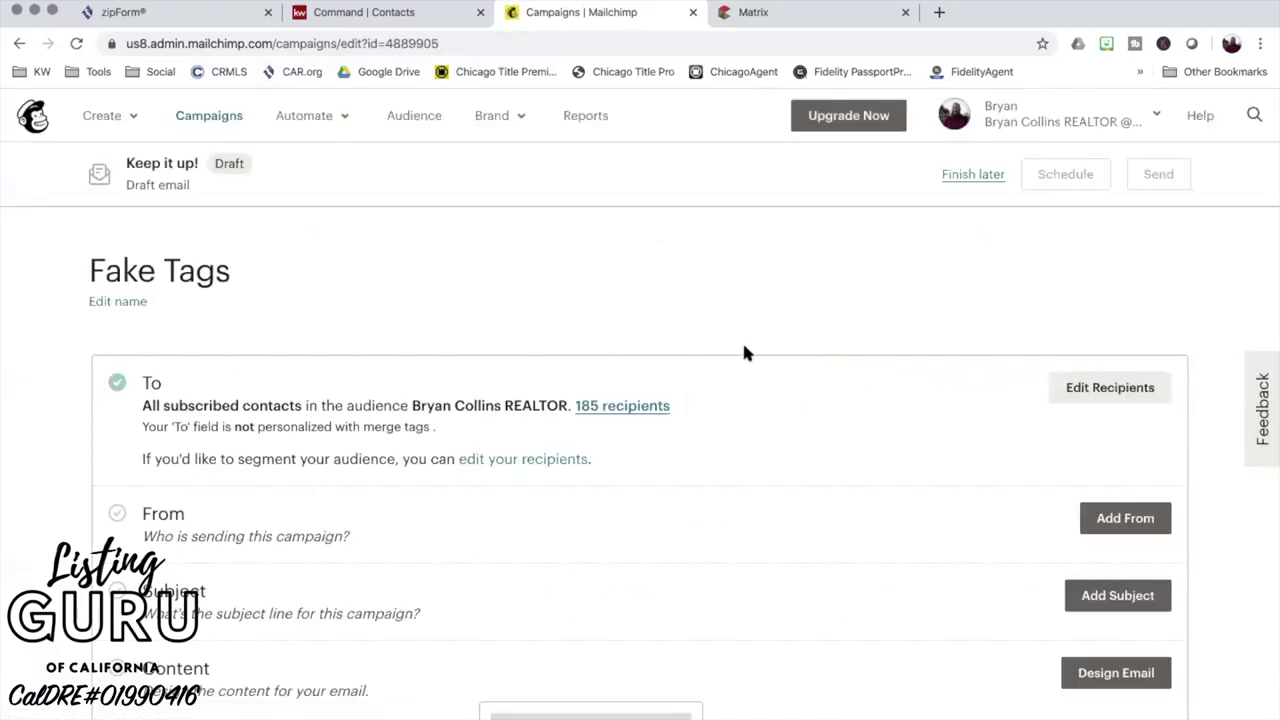
- Change the campaign recipients to the Fake tag, leaving 1 recipient, and save
scroll(746, 351, "down", 2)
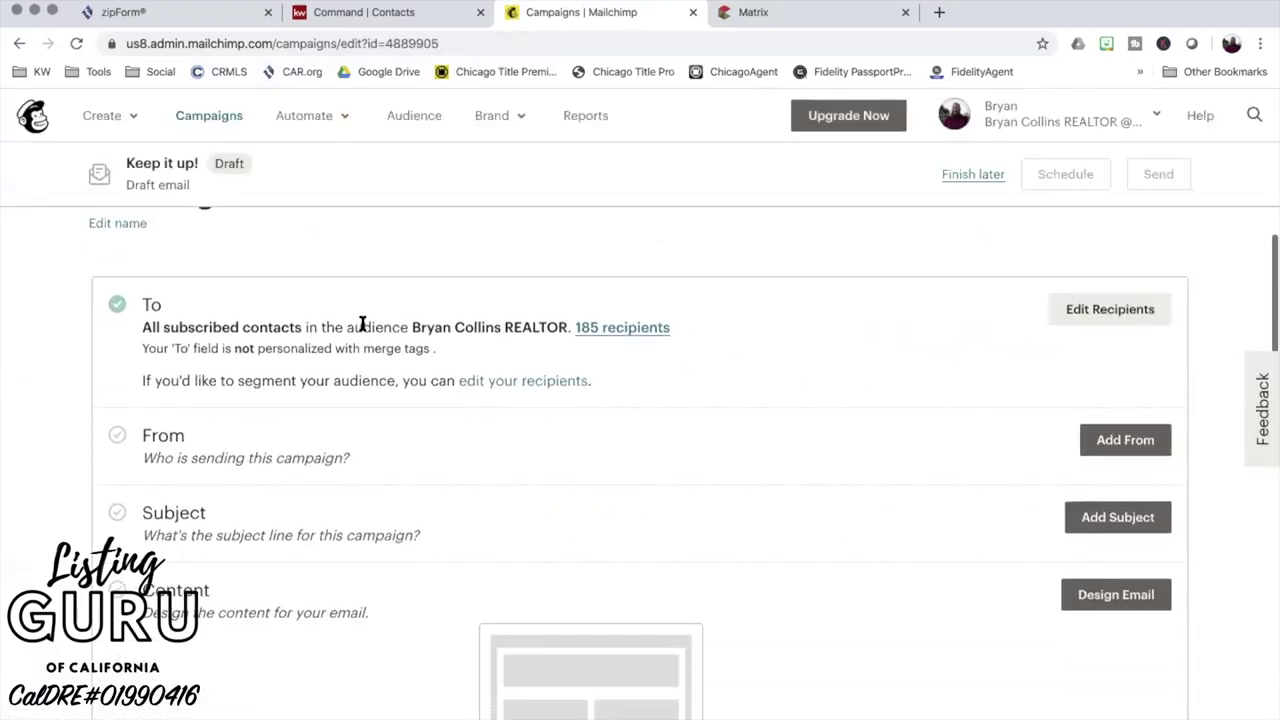
left_click(1098, 312)
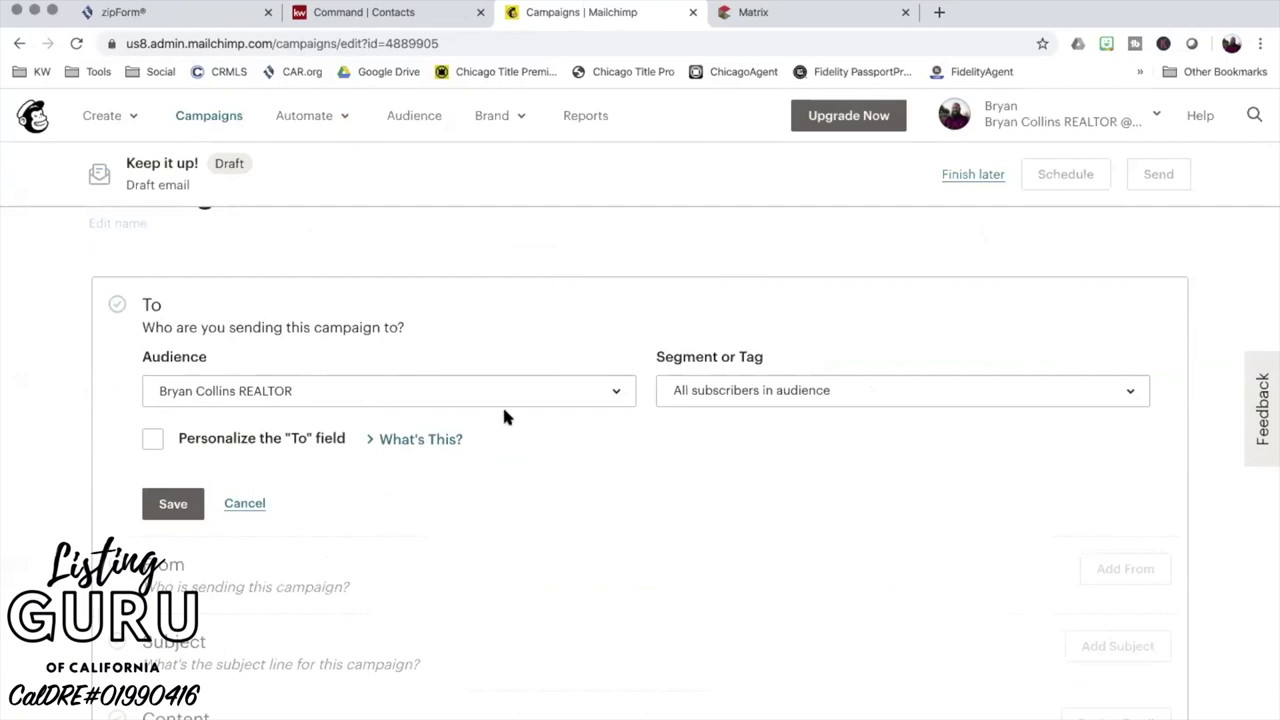
left_click(752, 398)
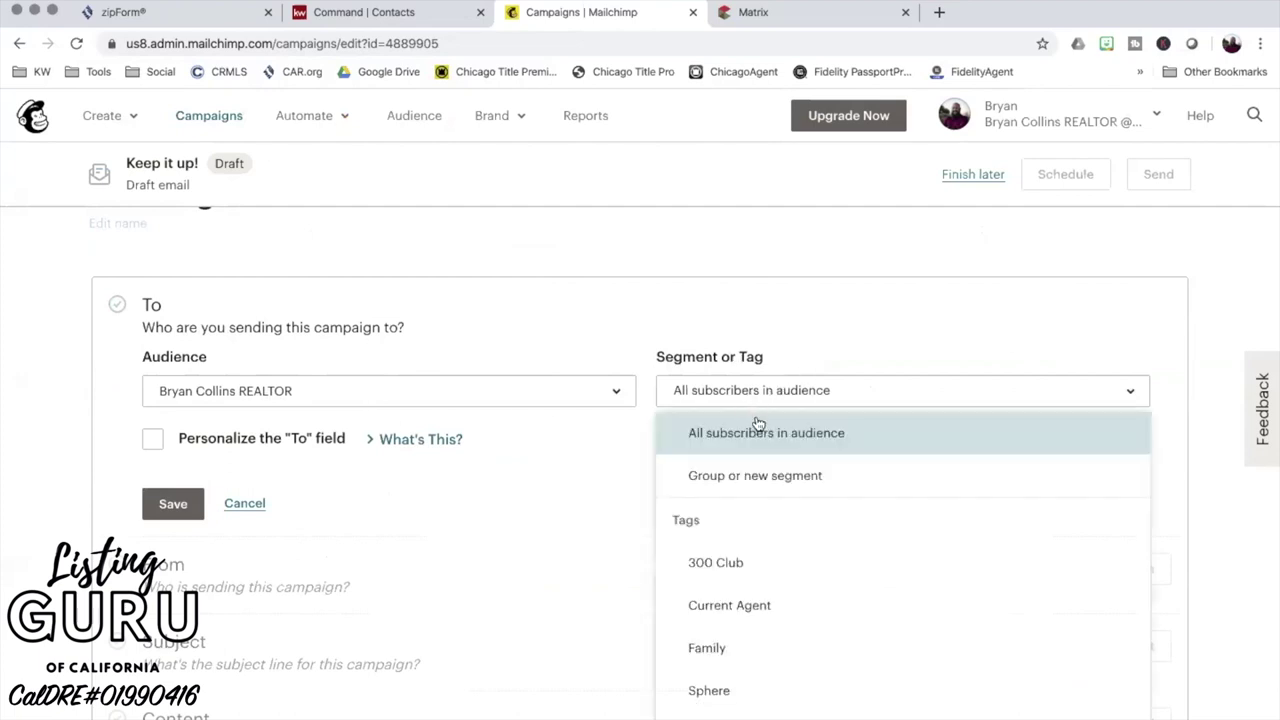
scroll(759, 620, "down", 1)
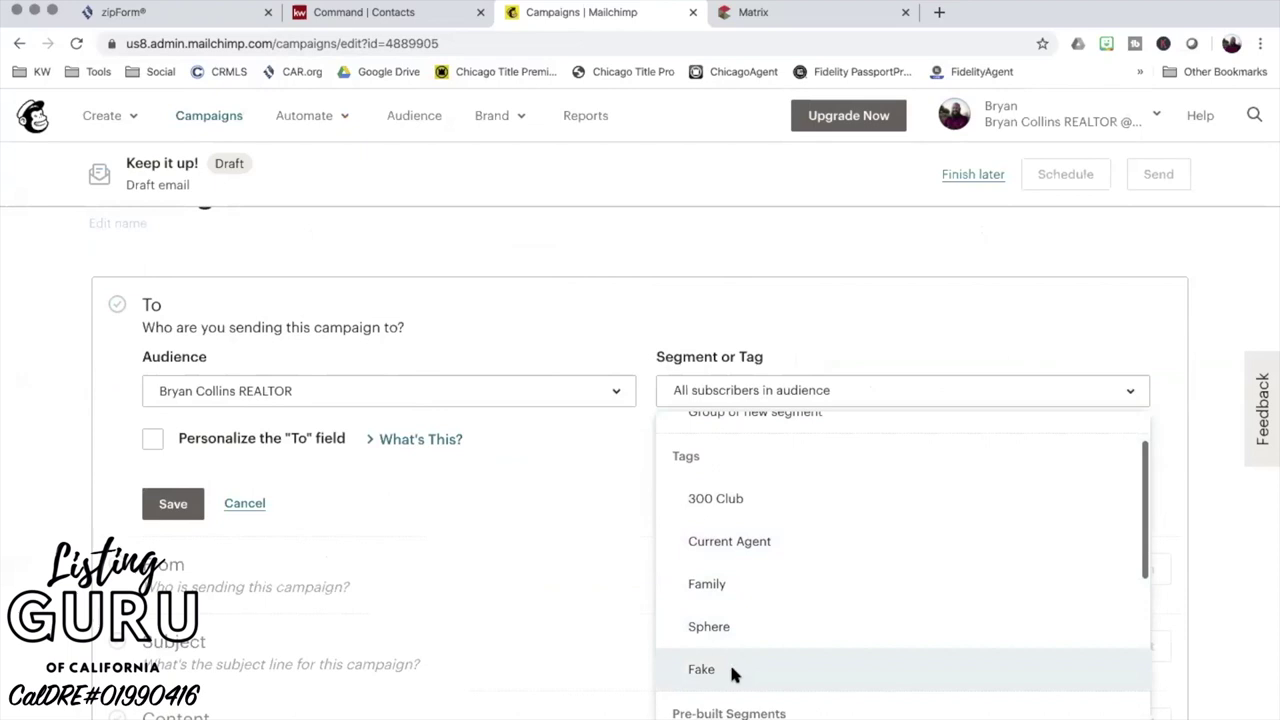
left_click(730, 668)
scroll(809, 451, "down", 3)
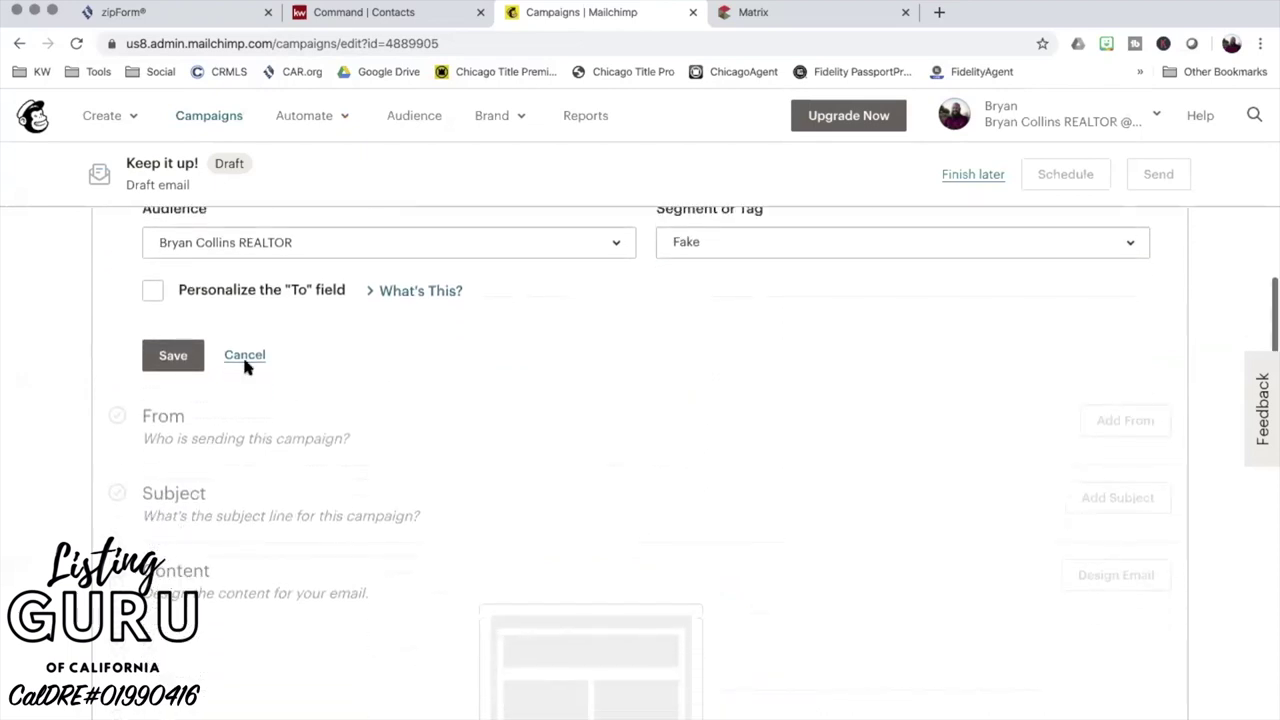
left_click(172, 354)
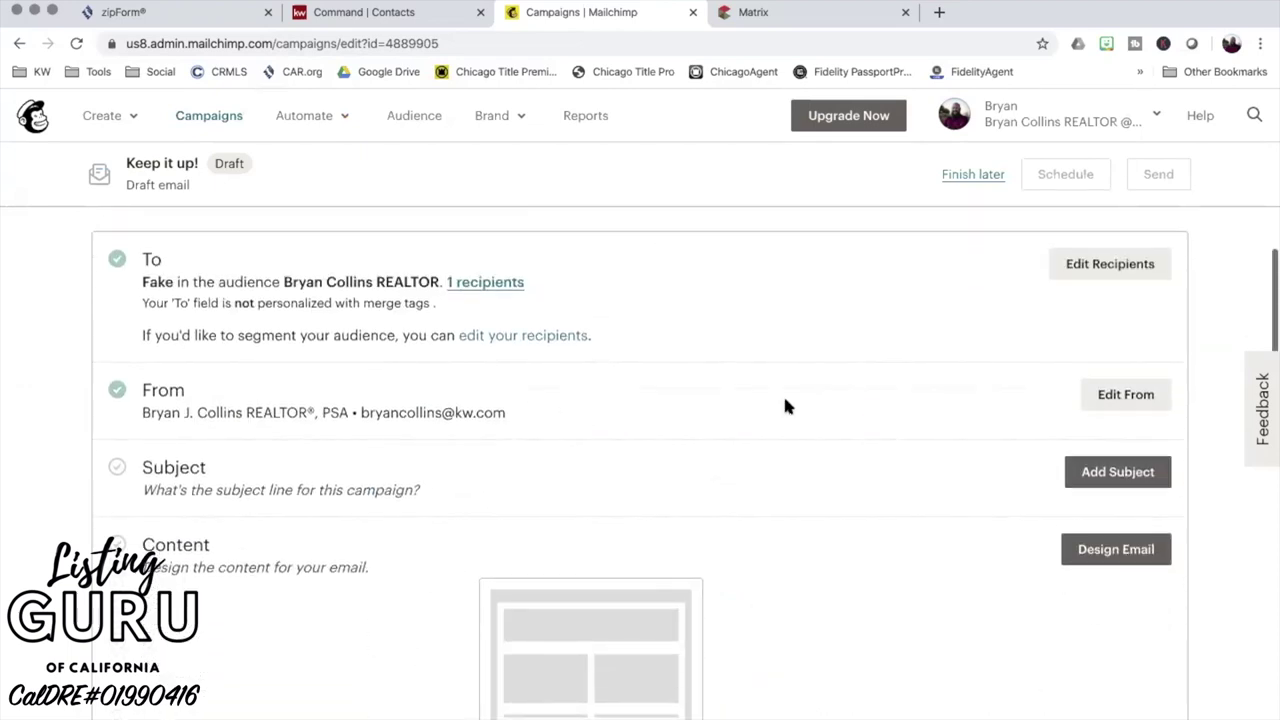
- Enter subject 'Fake Test' and preview text 'This is a fake email for fake Tags', then save
scroll(1021, 461, "down", 1)
left_click(1114, 447)
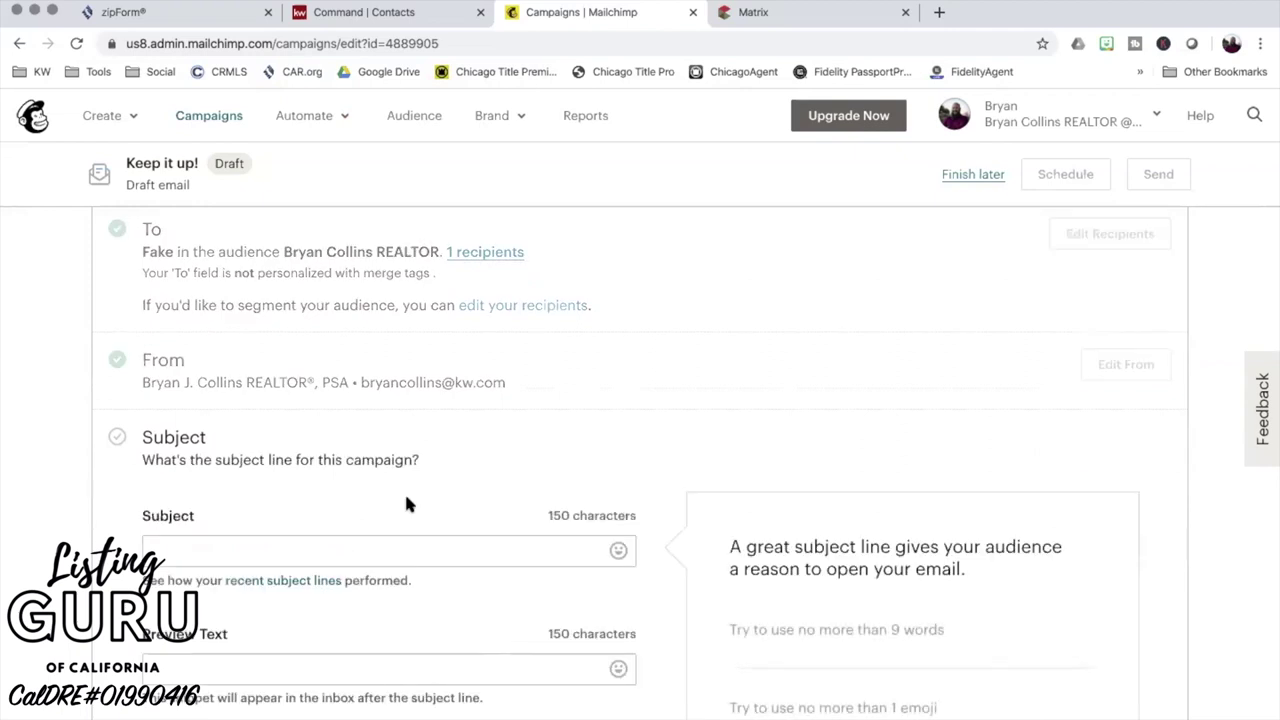
left_click(249, 553)
type("Fake Test")
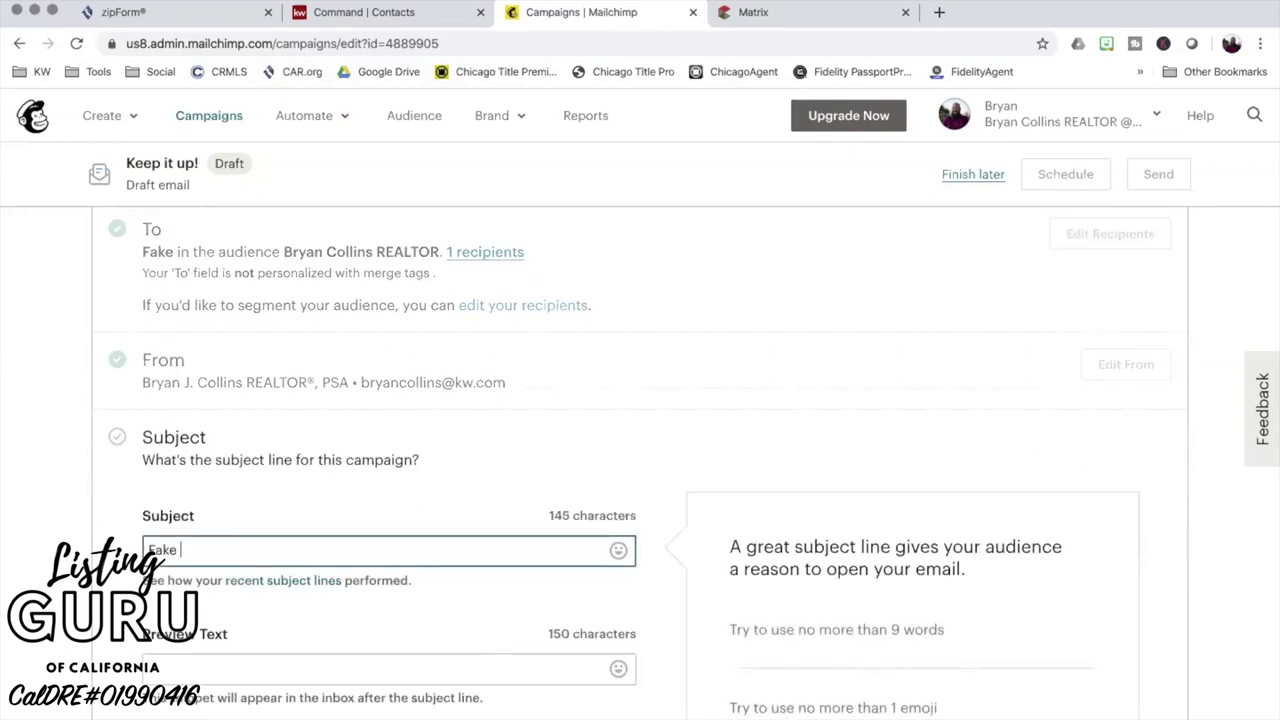
scroll(247, 609, "down", 1)
scroll(247, 609, "down", 2)
left_click(202, 565)
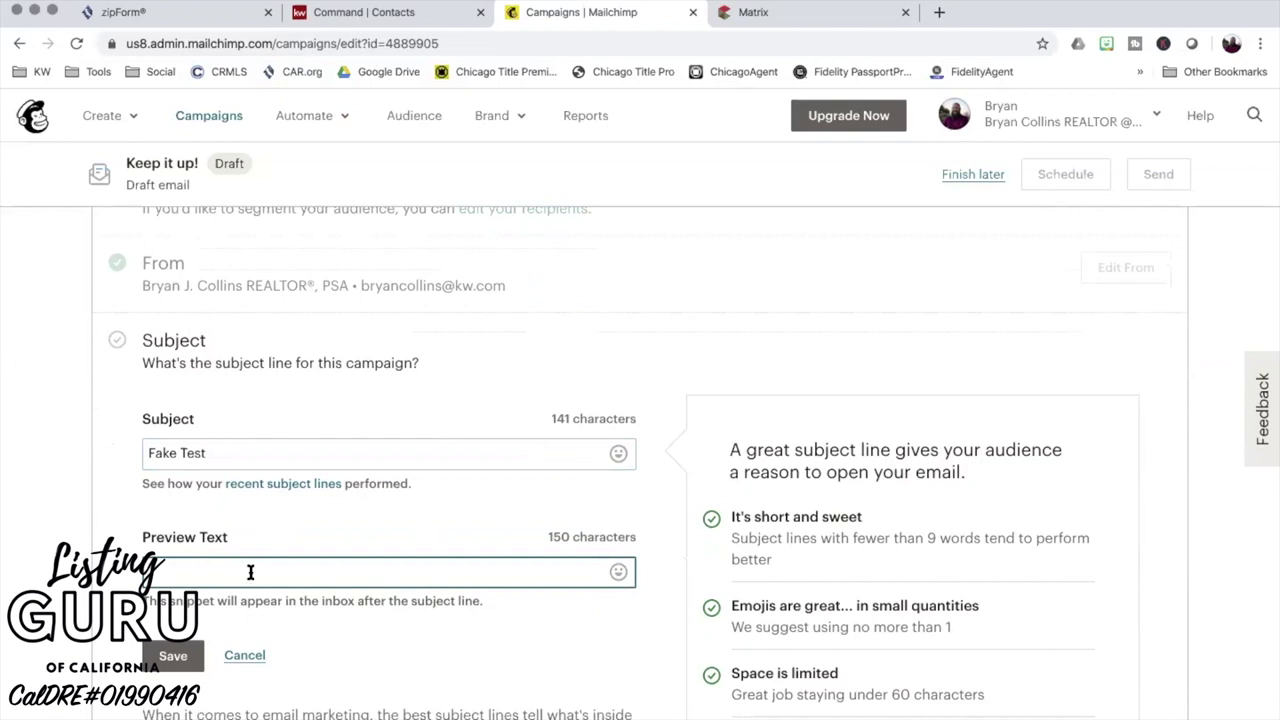
type("This is a fake email for fake Tags")
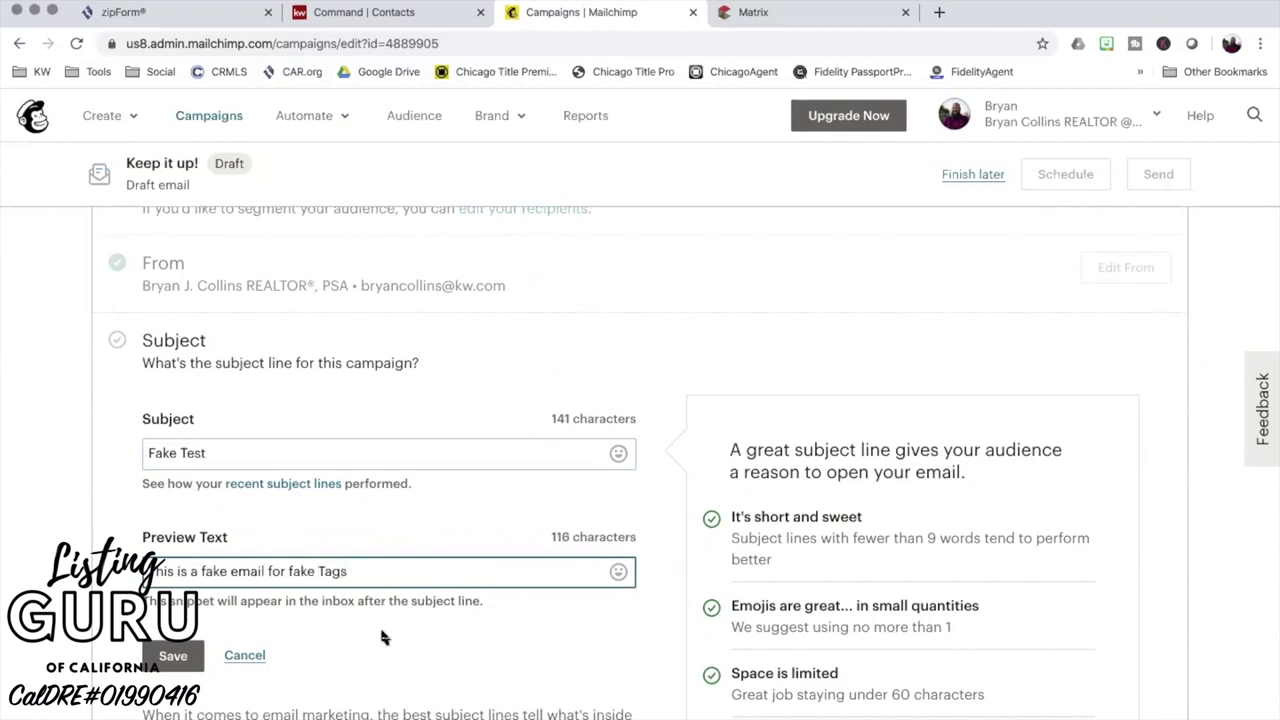
left_click(172, 655)
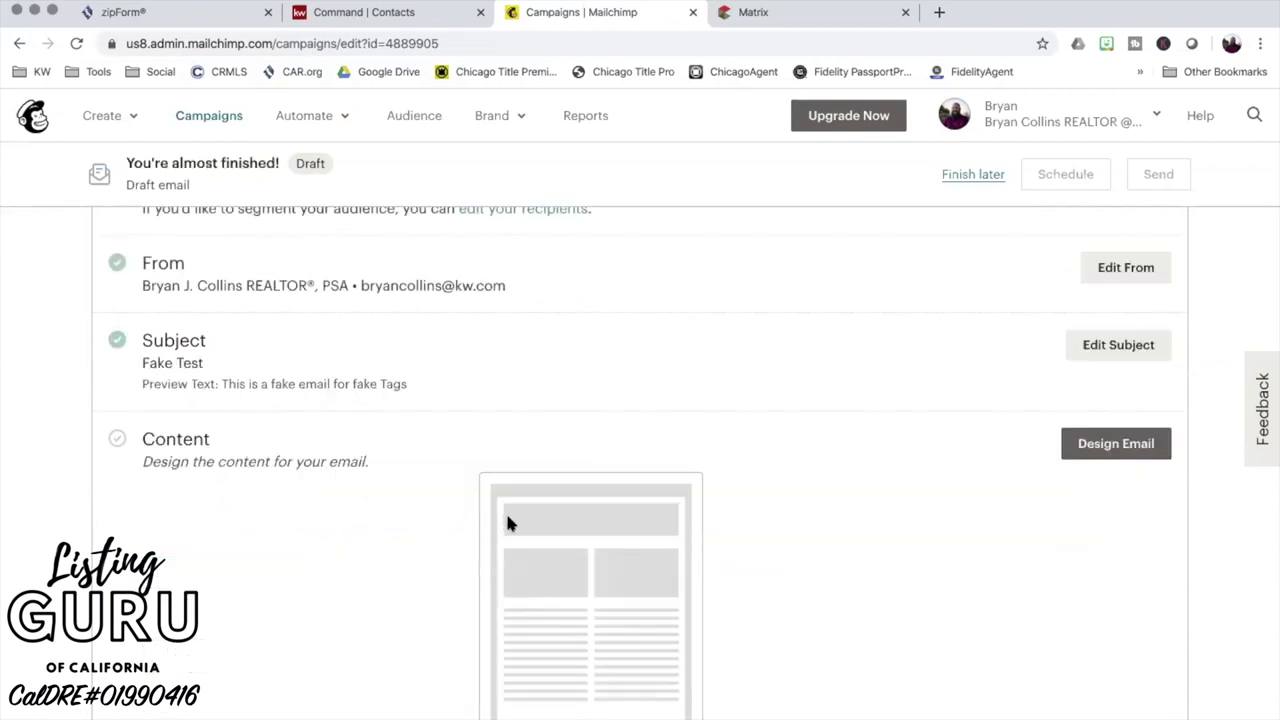
- Reopen the subject, delete the extra text after 'Fake Test', and save it
left_click(1080, 342)
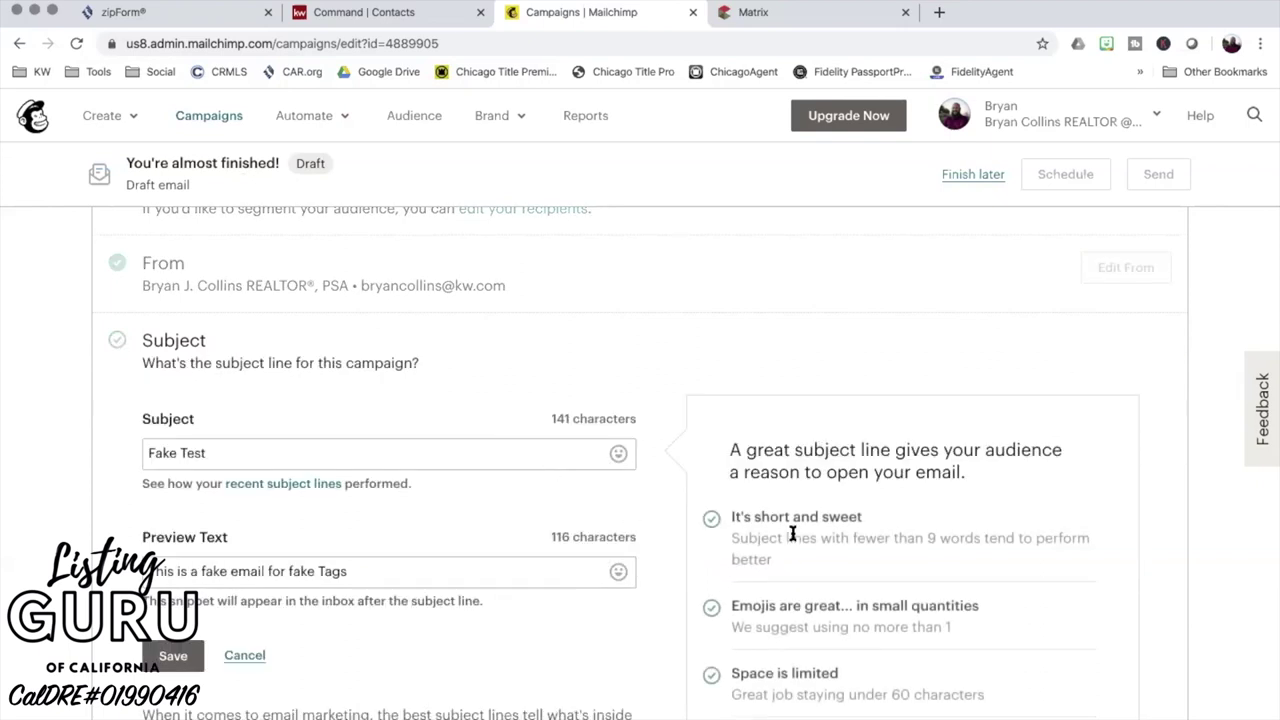
scroll(792, 530, "down", 2)
scroll(846, 486, "down", 1)
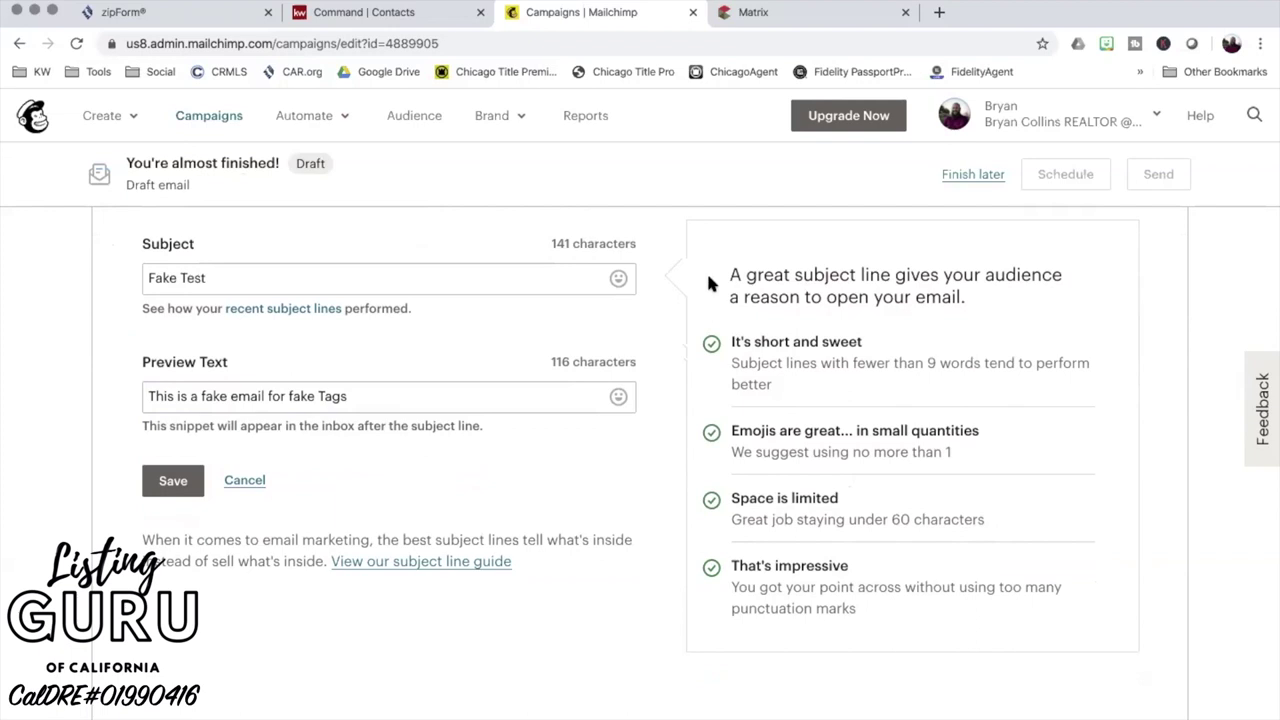
left_click(206, 278)
type("k")
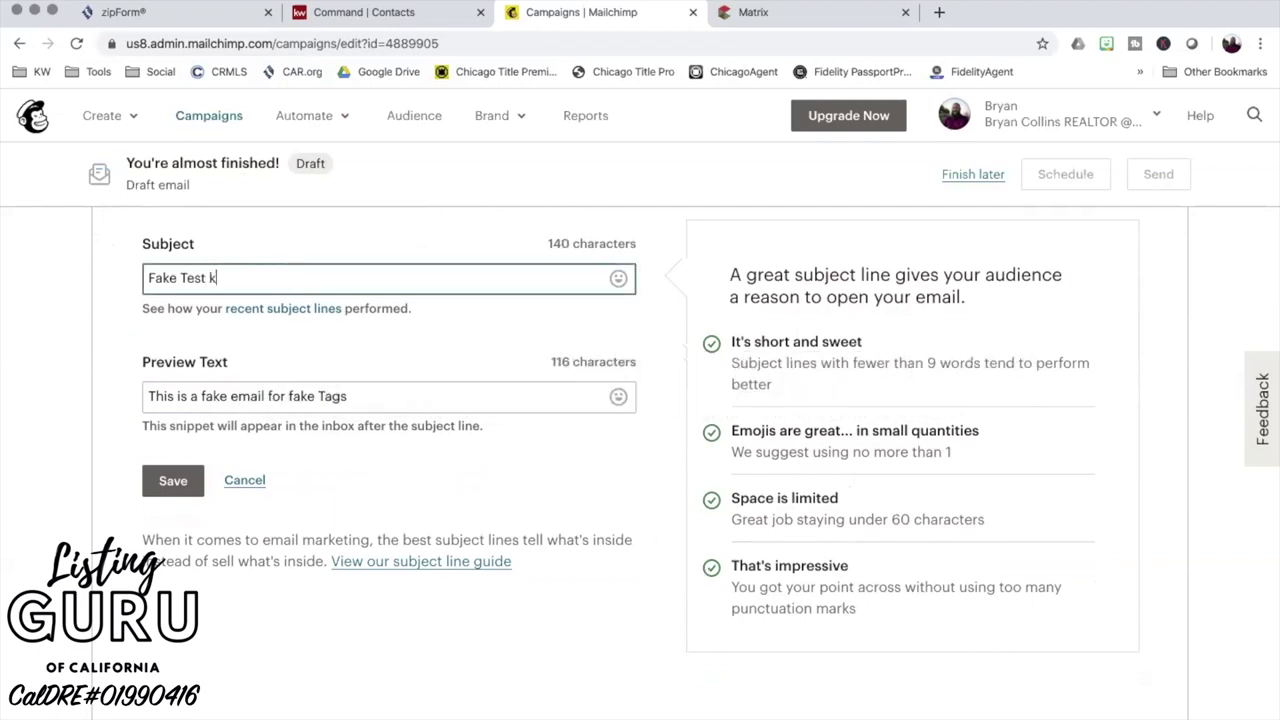
type("djfak askdfoid. ")
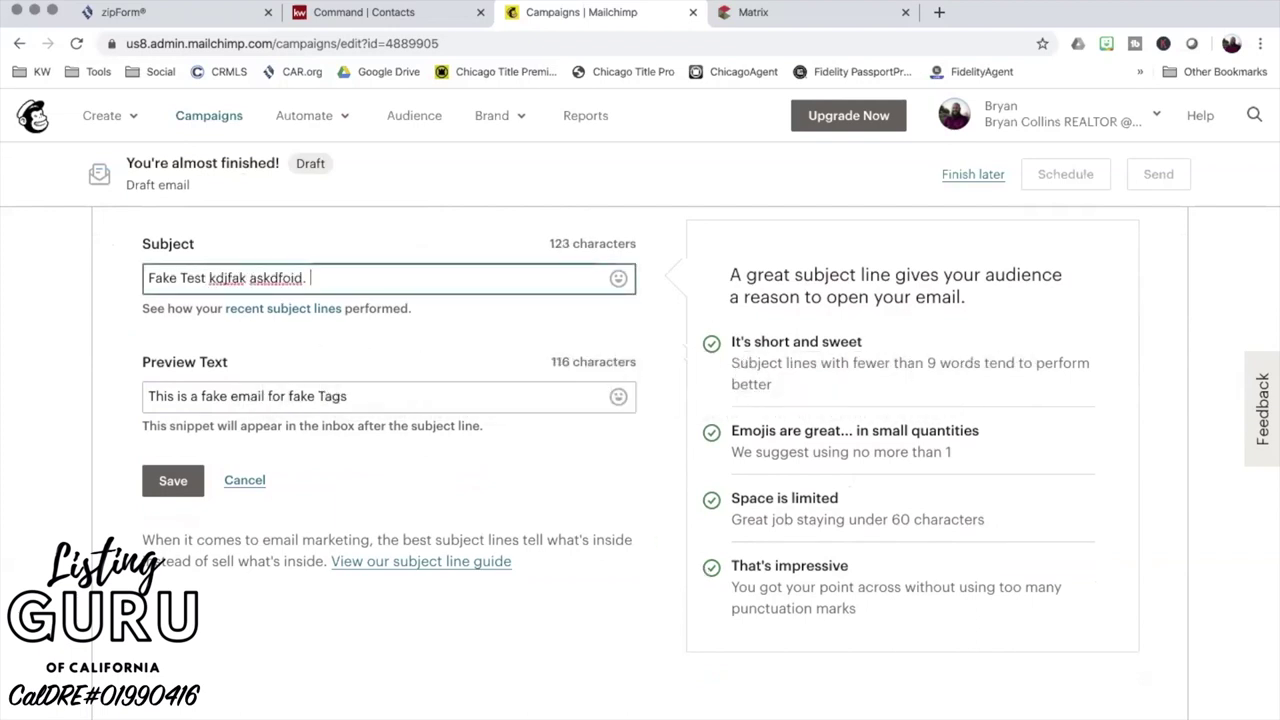
type("asdfksdf. aslkdfi k")
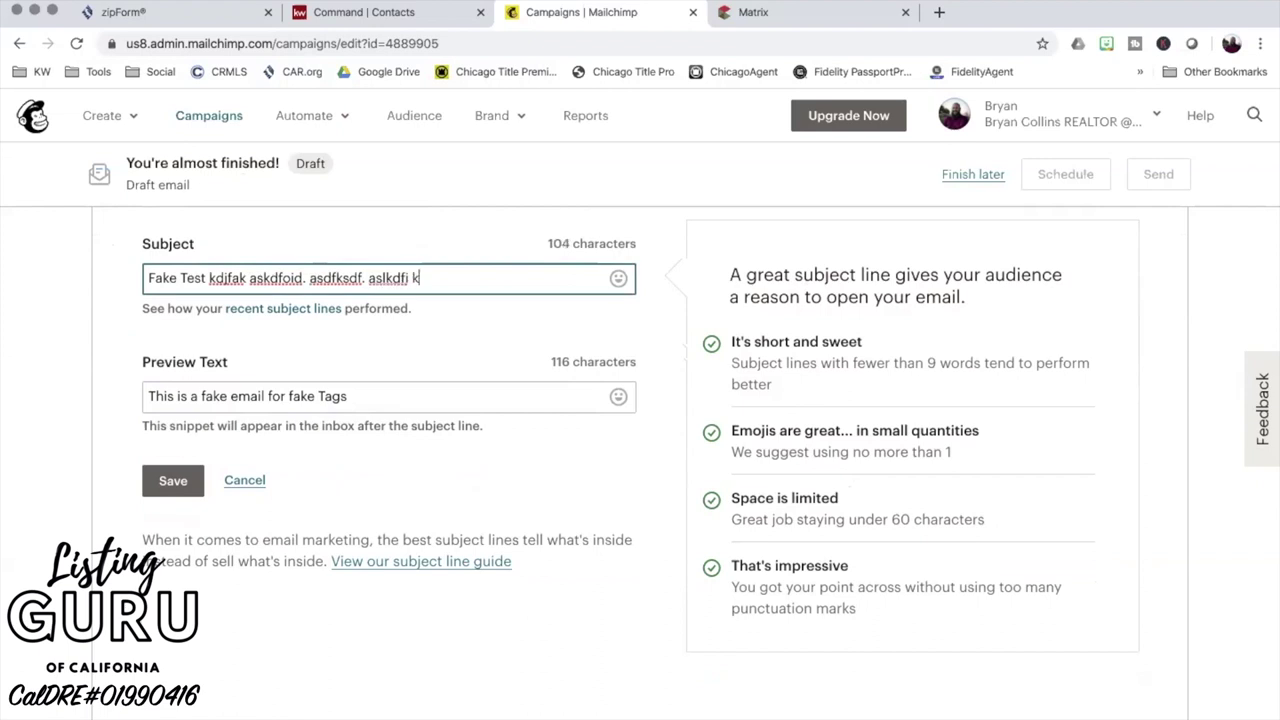
type(" f kjfsdfsdf sdjf fj sidf sdfj sdkjf sjf")
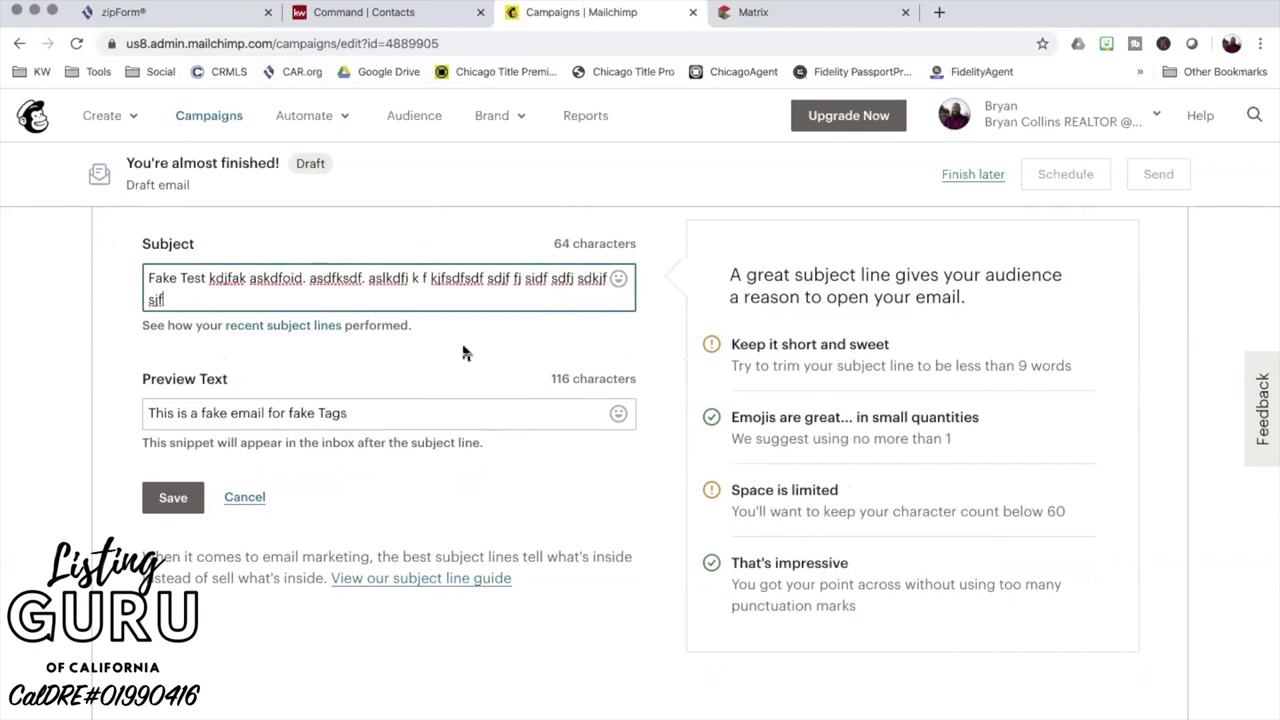
left_click(206, 278, "shift")
key("BackSpace")
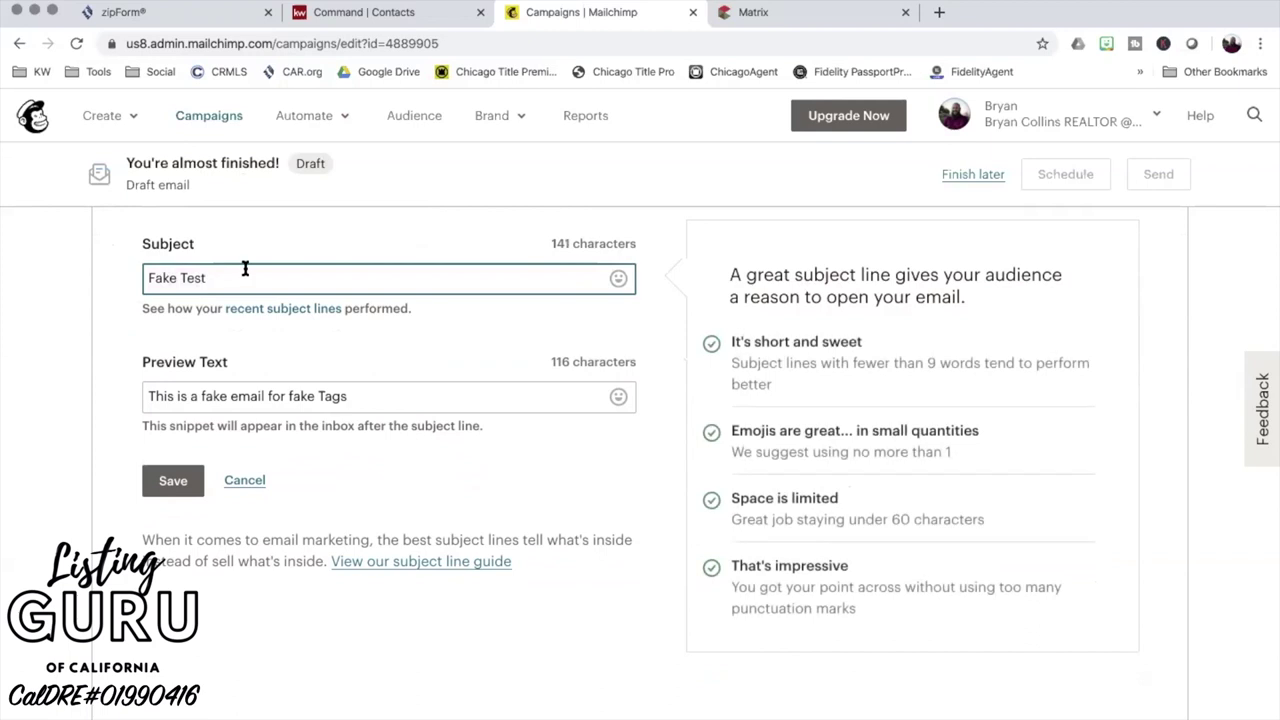
left_click(474, 340)
left_click(190, 488)
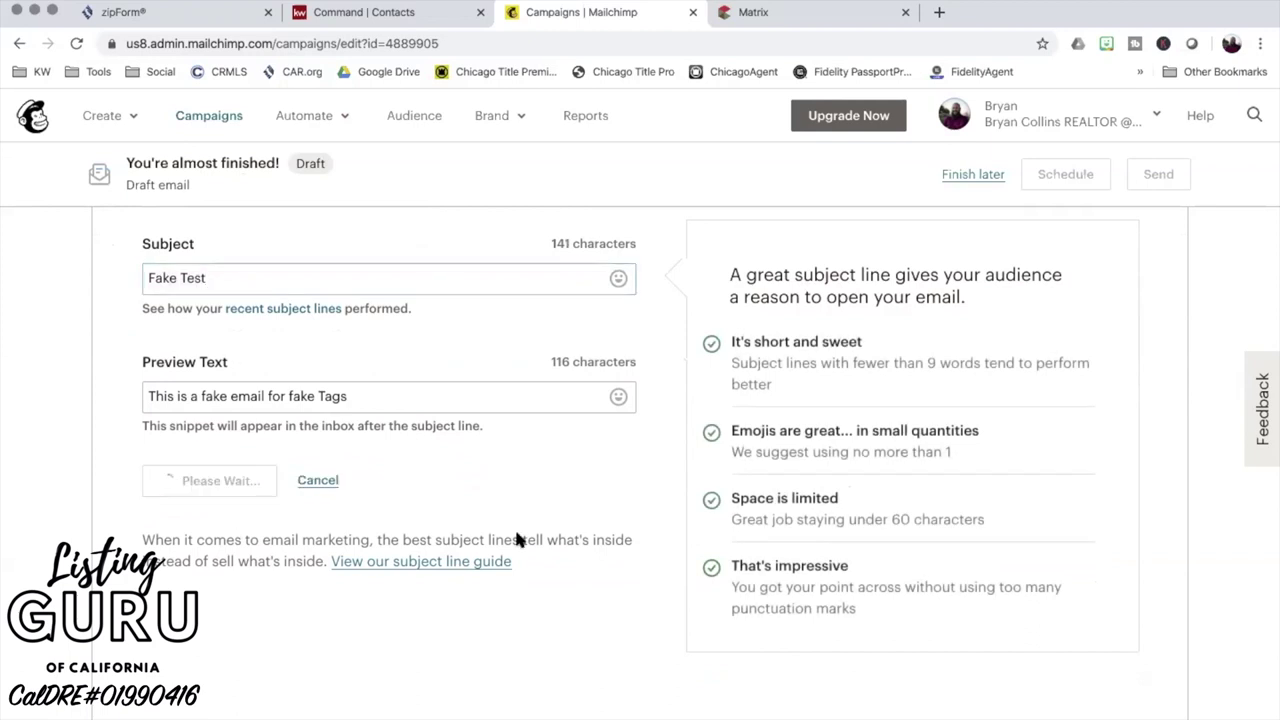
- Browse the template gallery and apply the Basic 1 Column layout
scroll(703, 479, "up", 3)
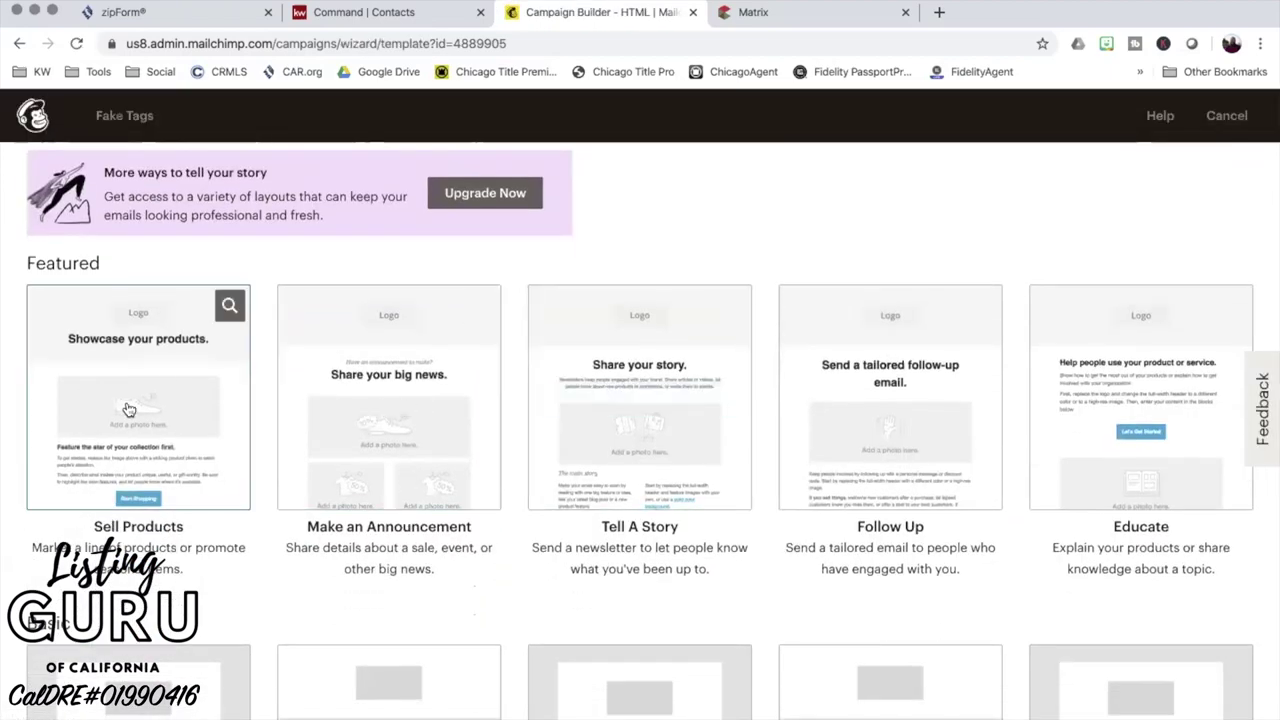
scroll(408, 420, "down", 1)
scroll(408, 420, "up", 3)
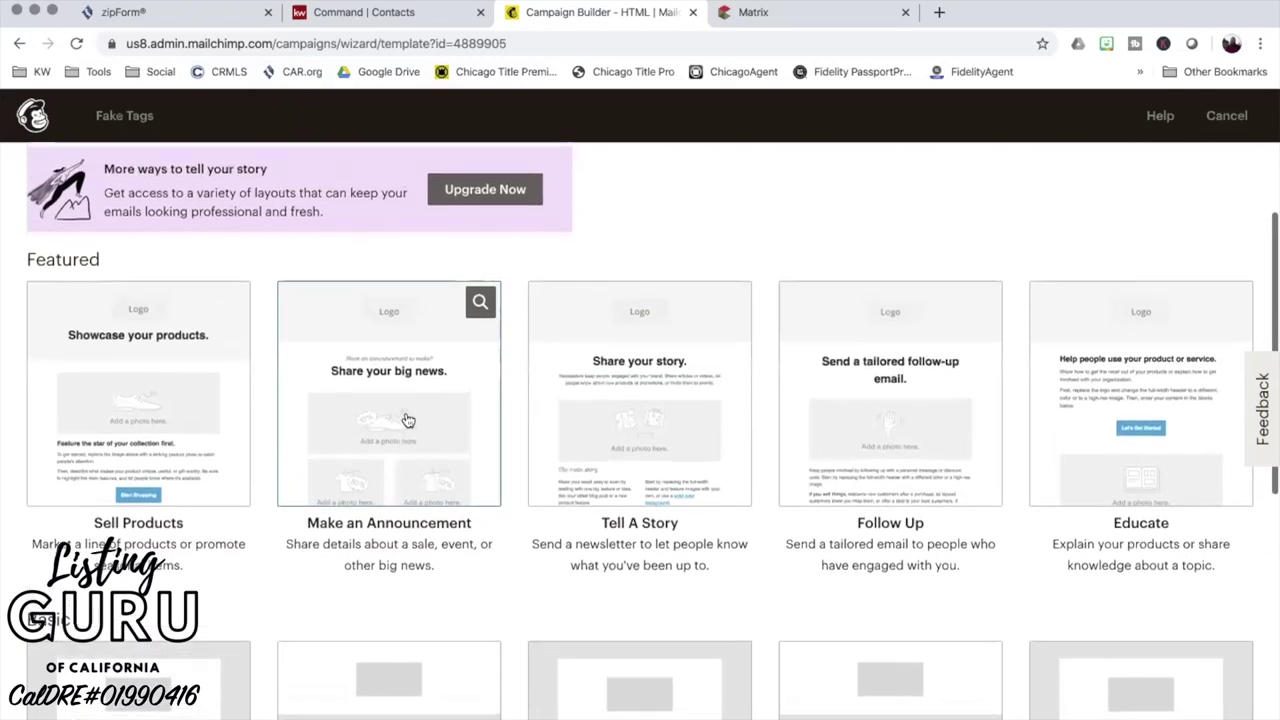
scroll(408, 420, "down", 2)
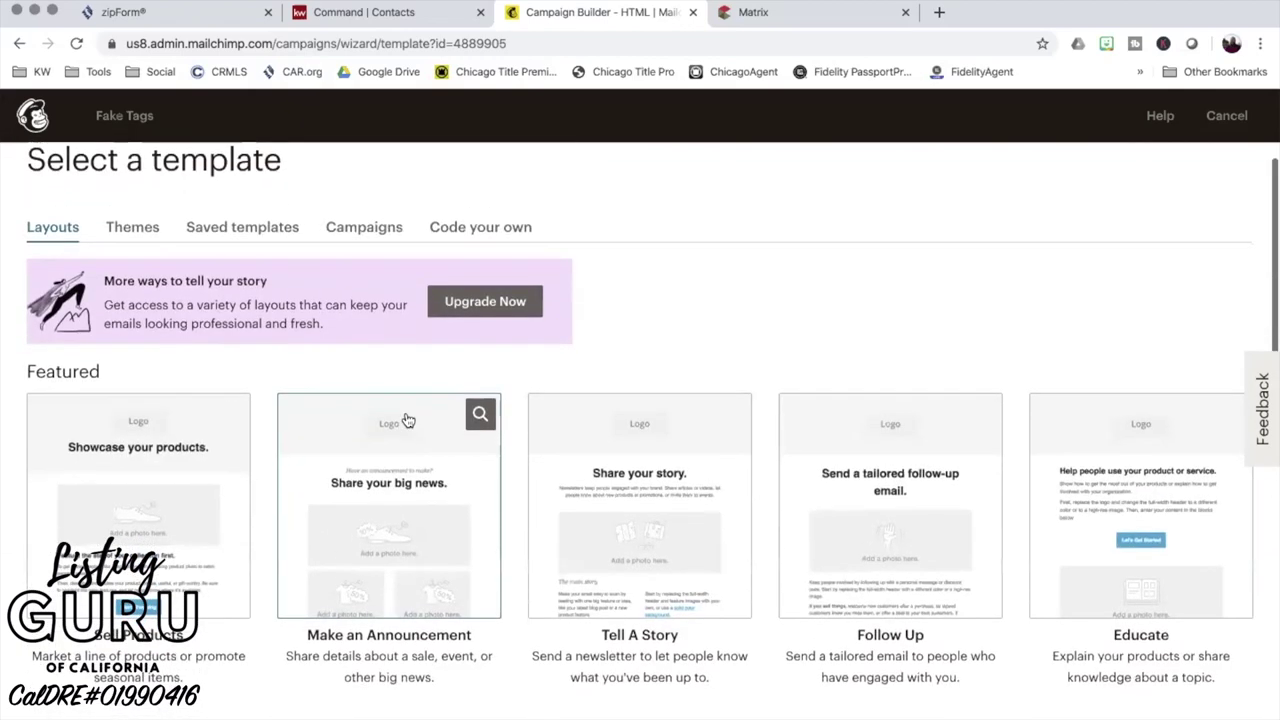
scroll(408, 420, "up", 1)
scroll(408, 420, "down", 5)
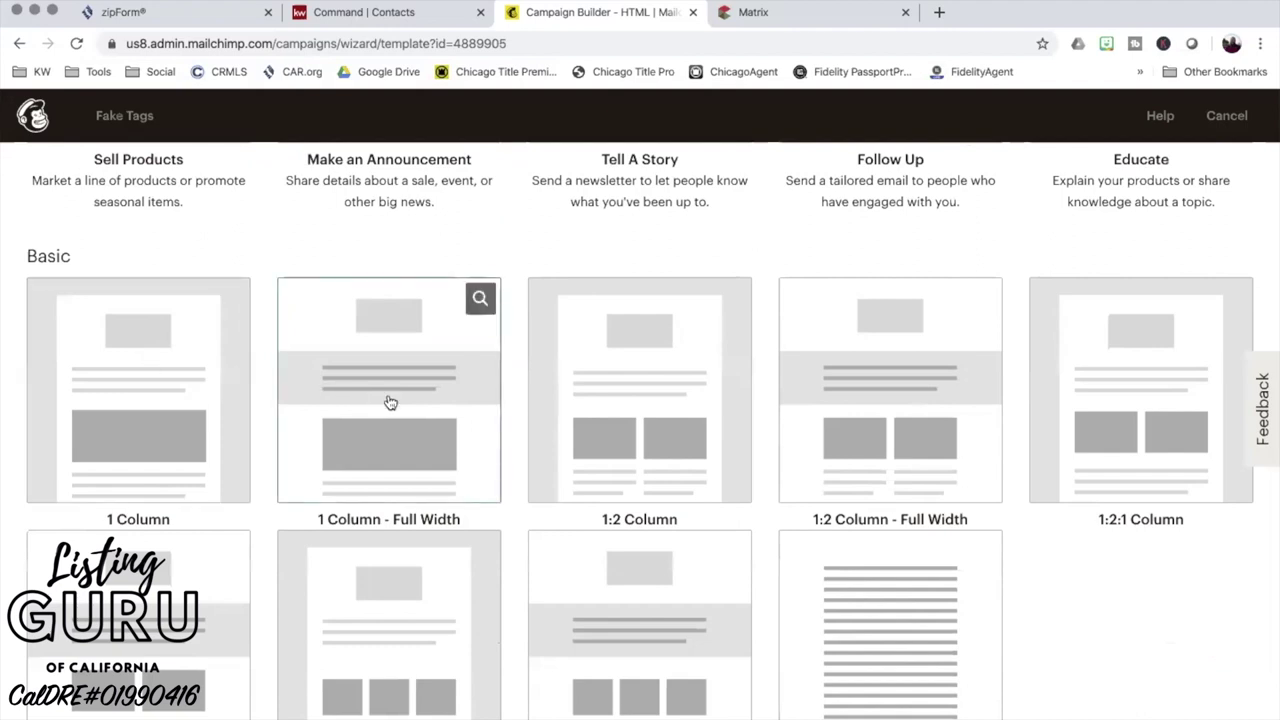
scroll(391, 403, "down", 1)
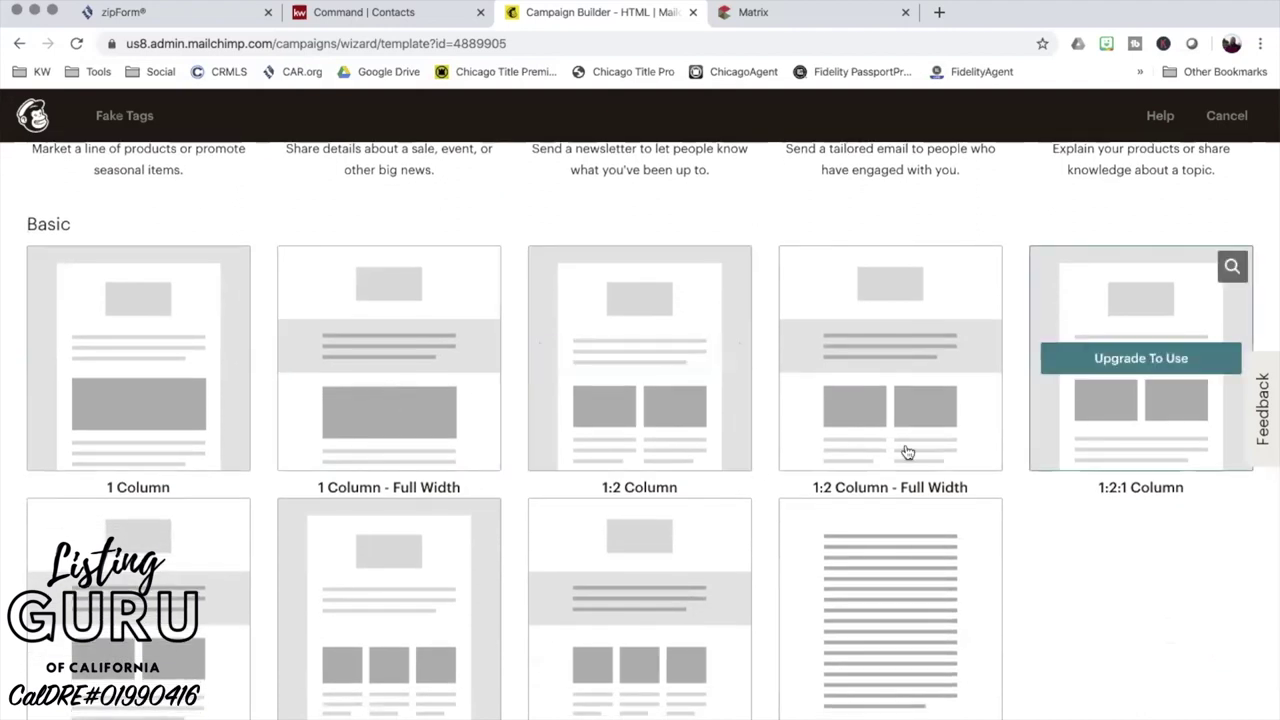
scroll(885, 540, "down", 1)
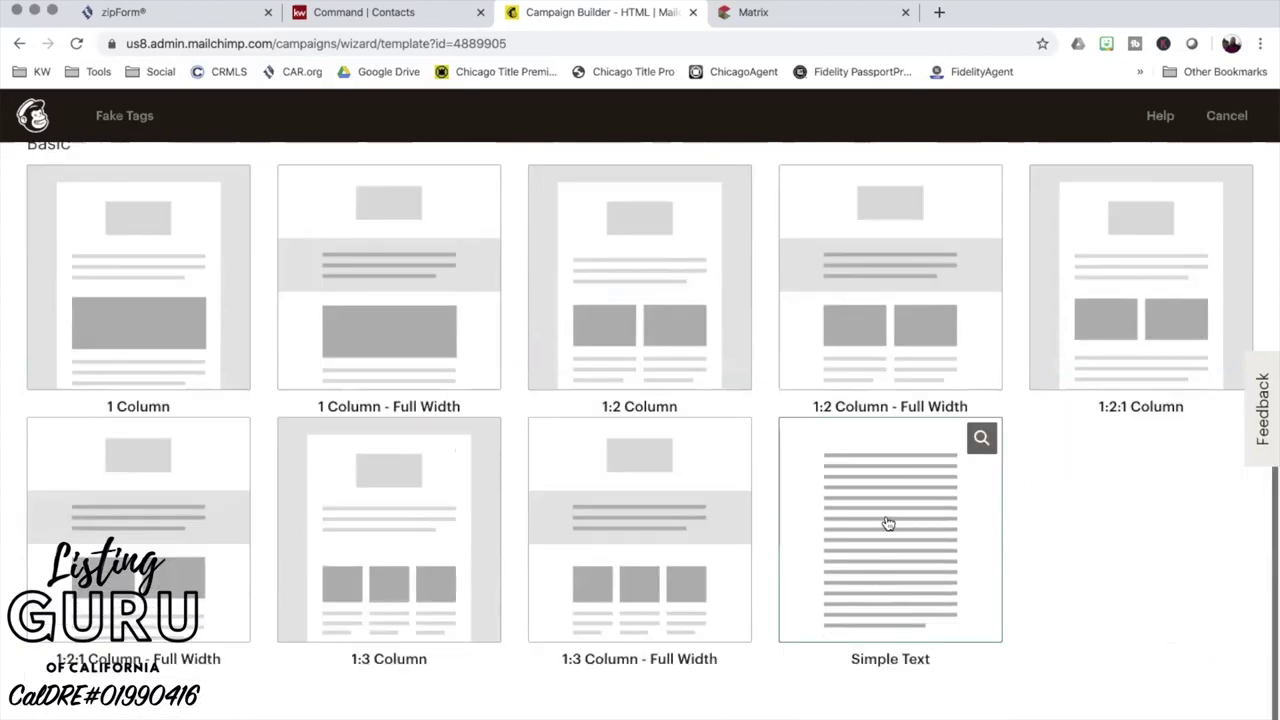
scroll(898, 548, "up", 1)
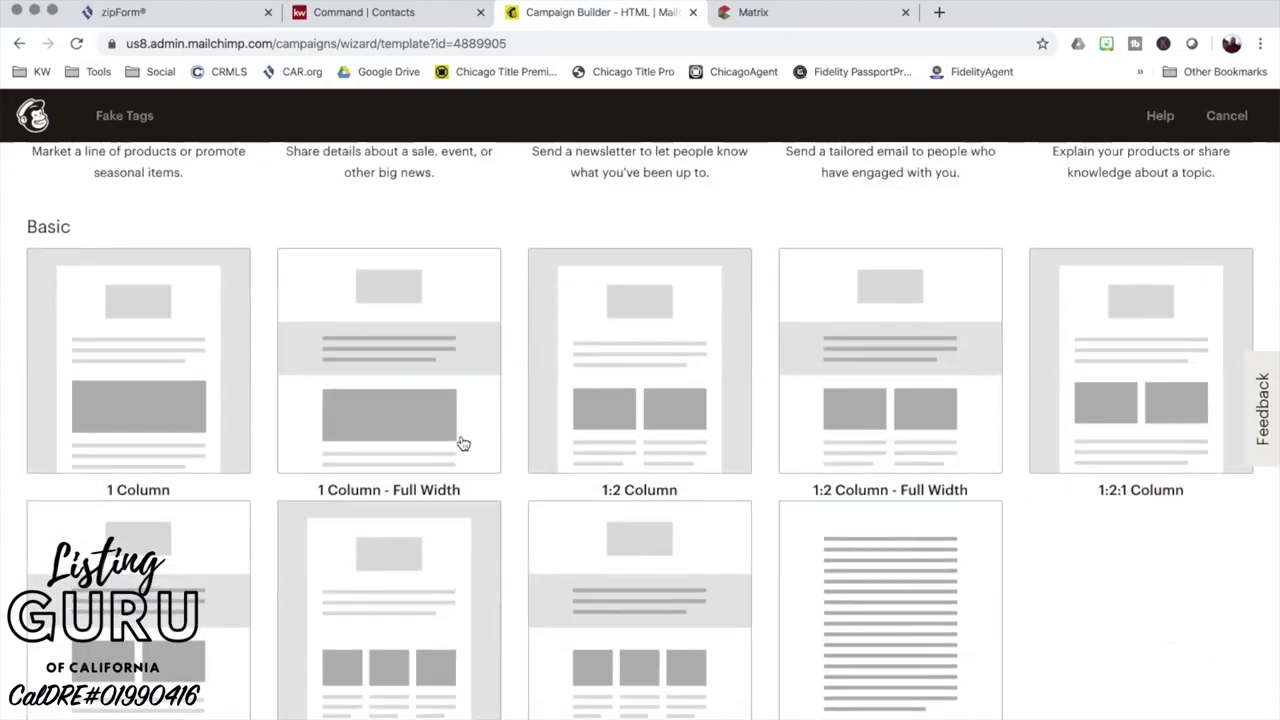
scroll(745, 485, "down", 2)
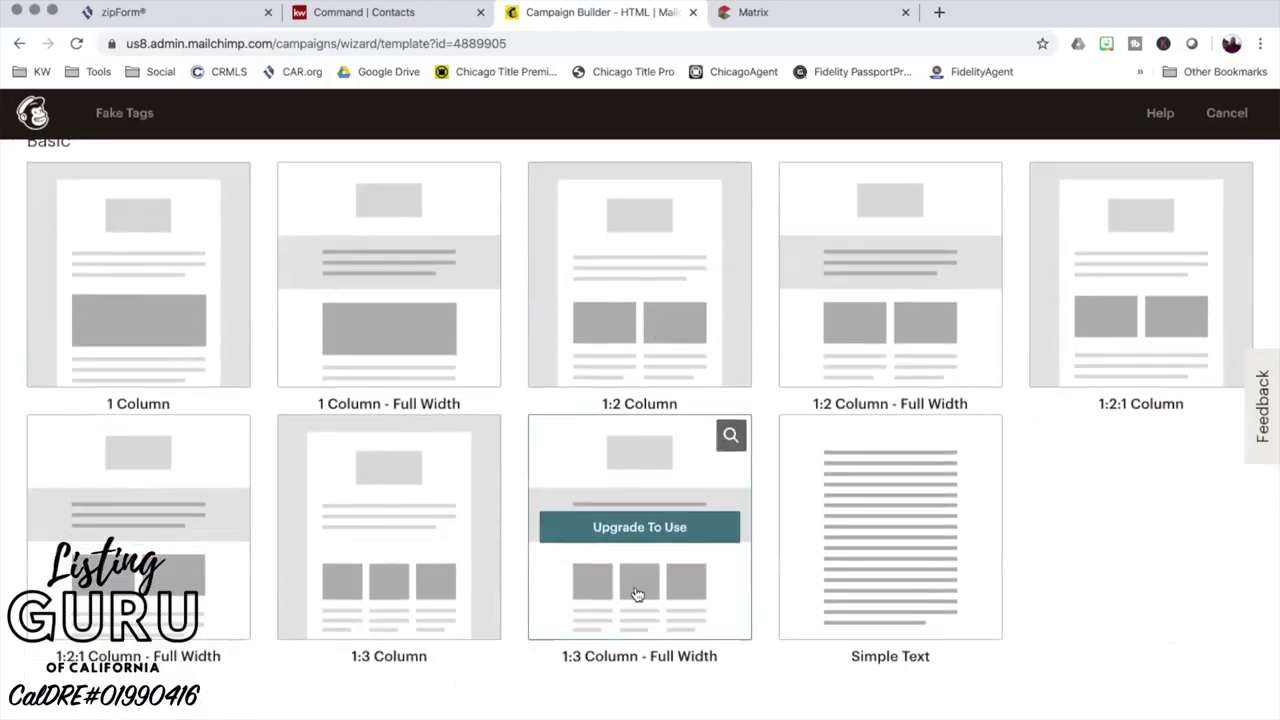
scroll(634, 591, "up", 3)
scroll(637, 594, "down", 1)
scroll(169, 523, "up", 1)
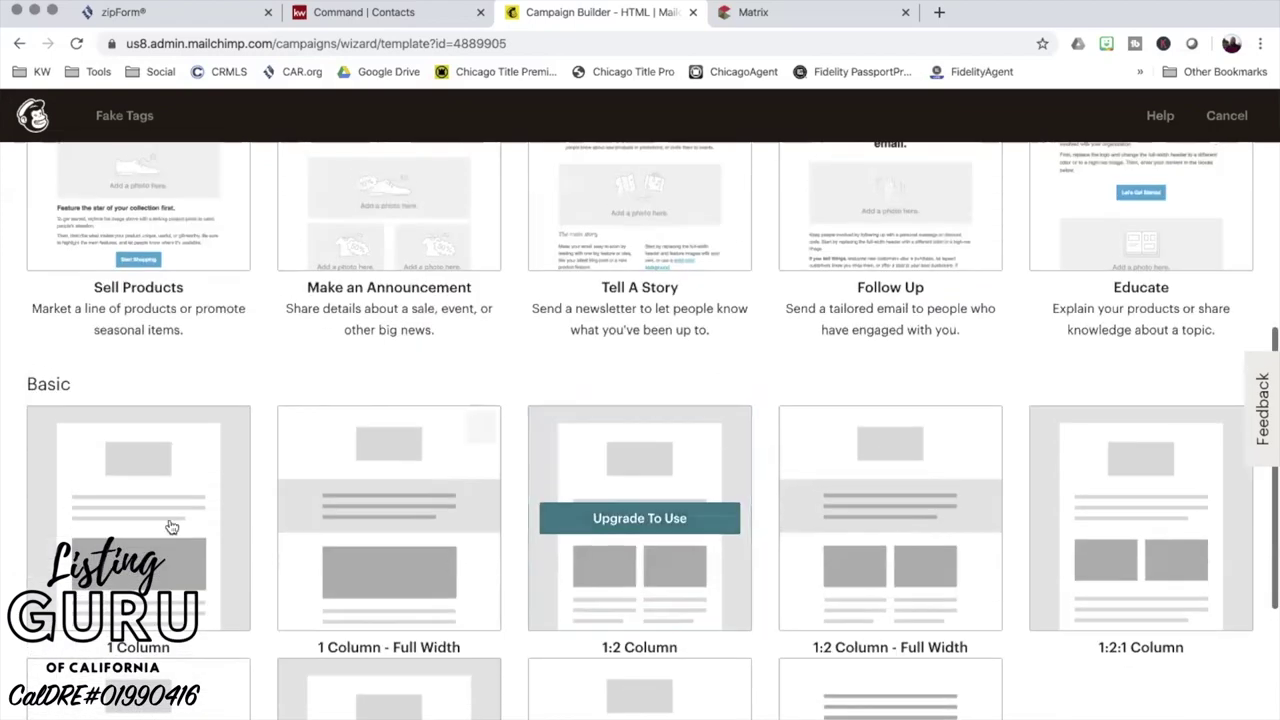
left_click(237, 551)
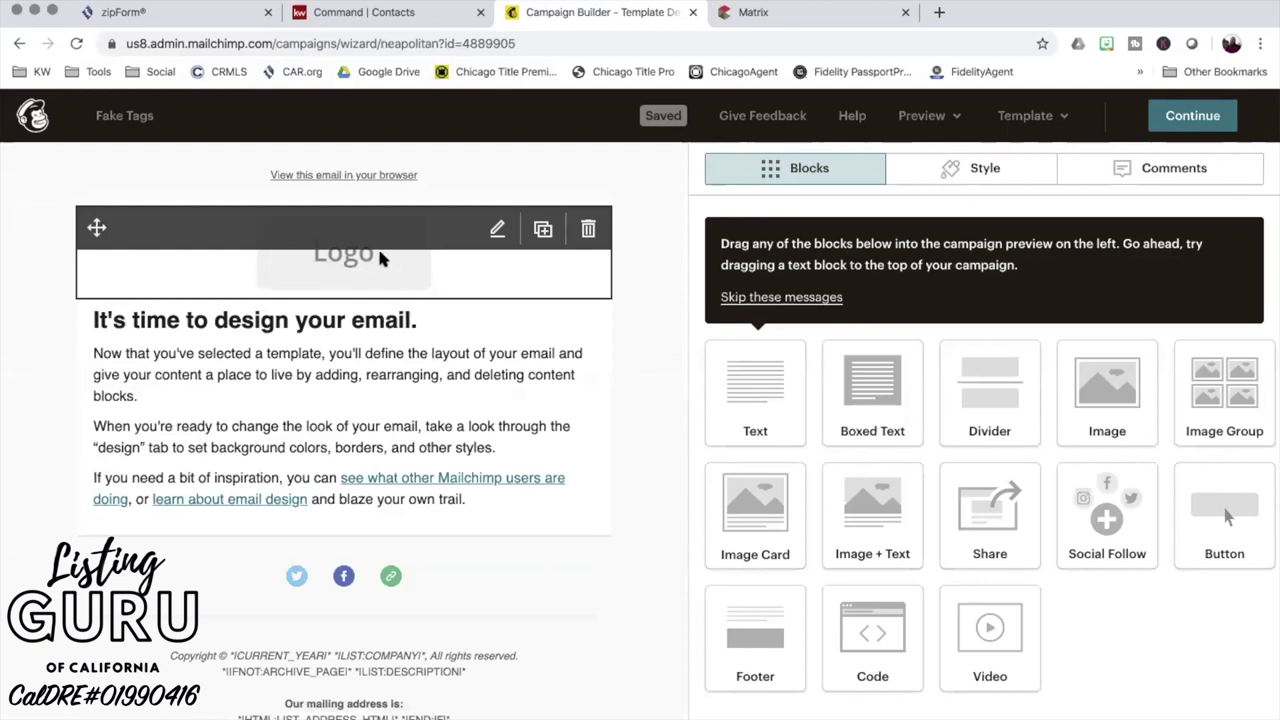
- Replace the logo with the Listing Guru image at about 20% size and delete the placeholder text block
left_click(381, 258)
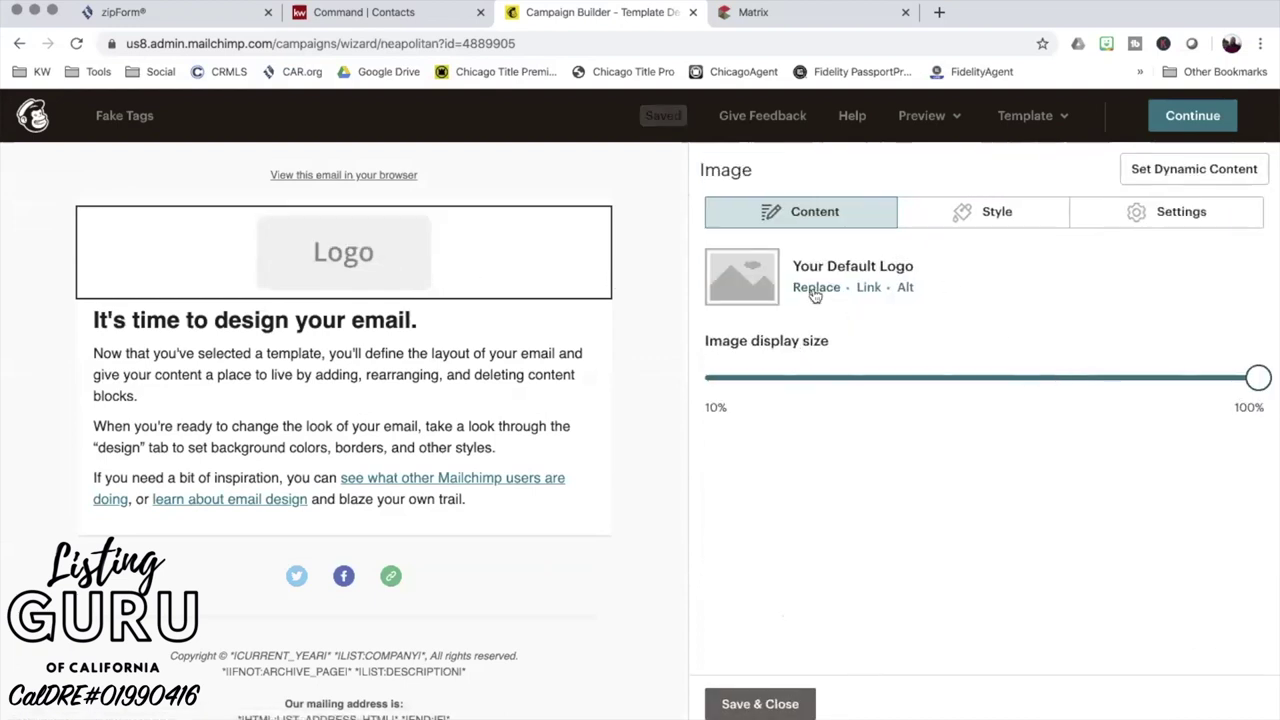
left_click(815, 287)
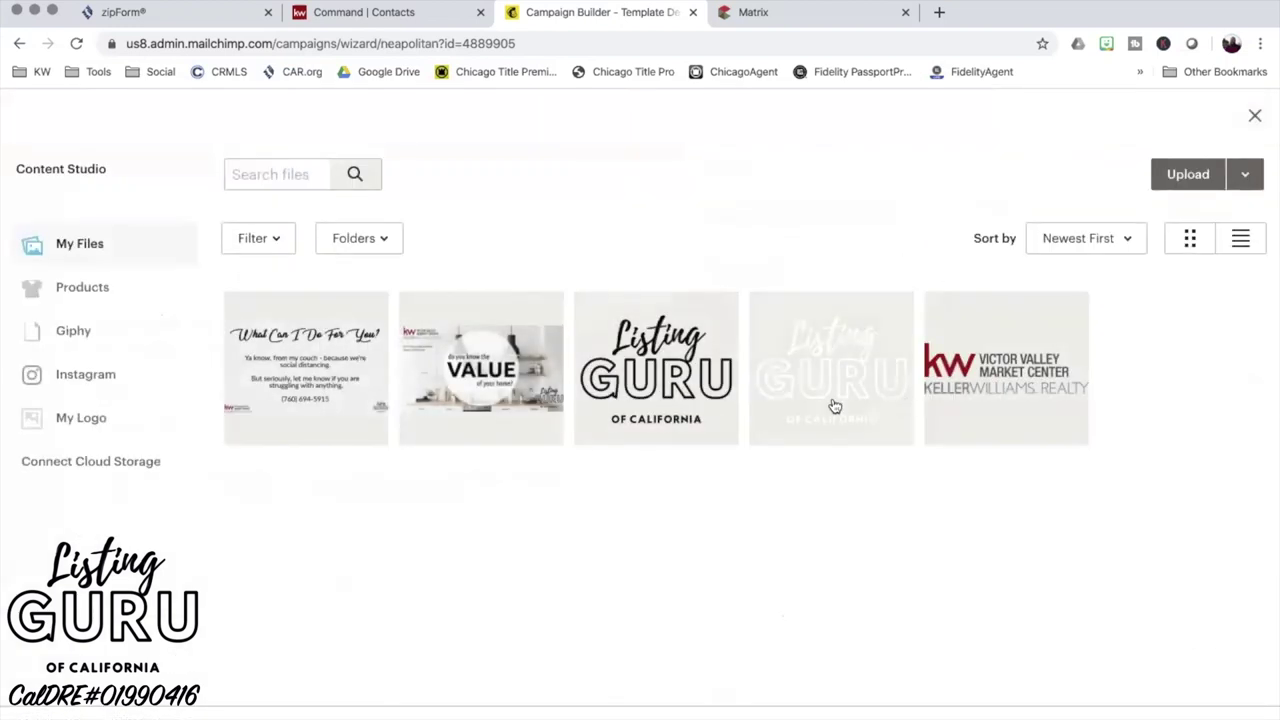
left_click(652, 372)
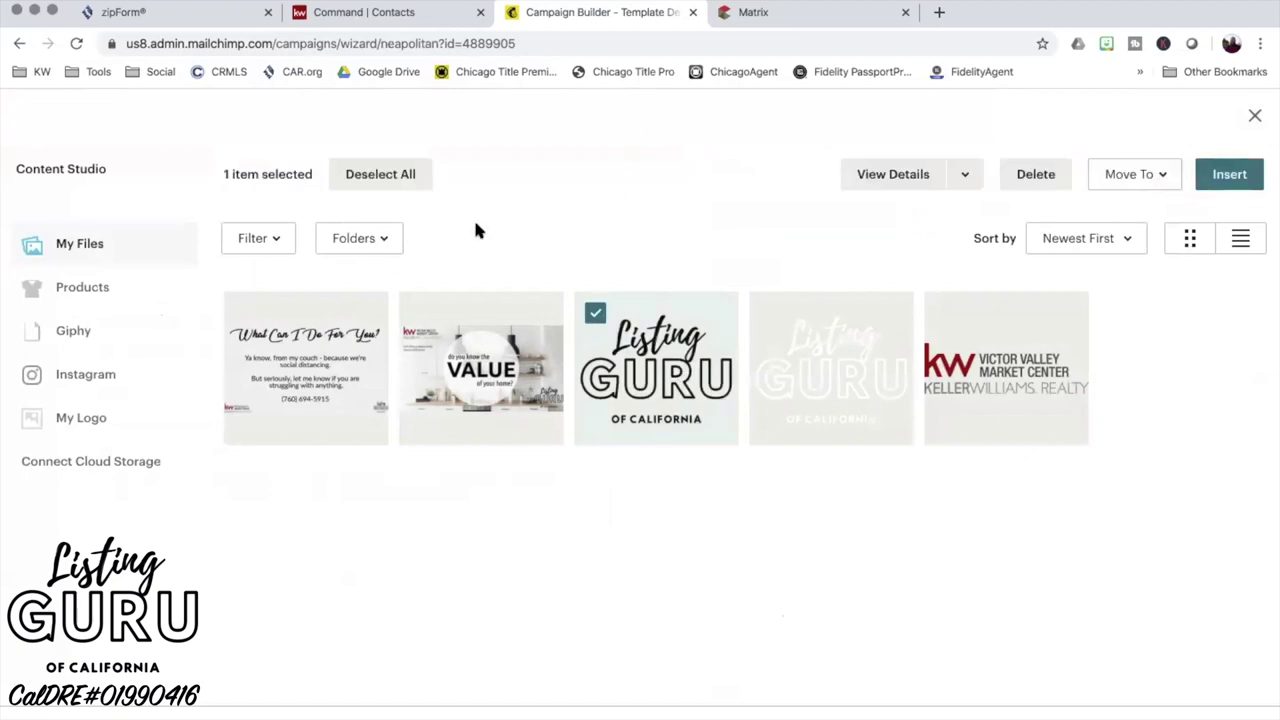
left_click(1224, 176)
left_click_drag(1260, 396, 800, 395)
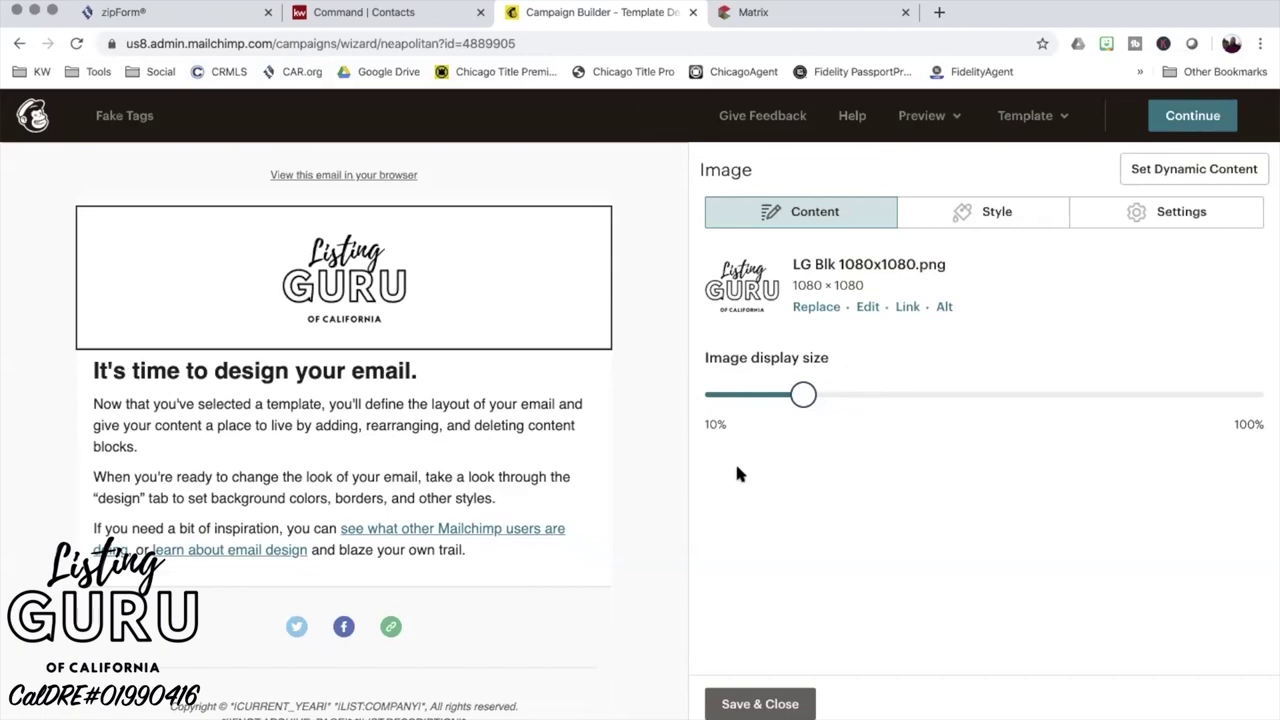
left_click(432, 435)
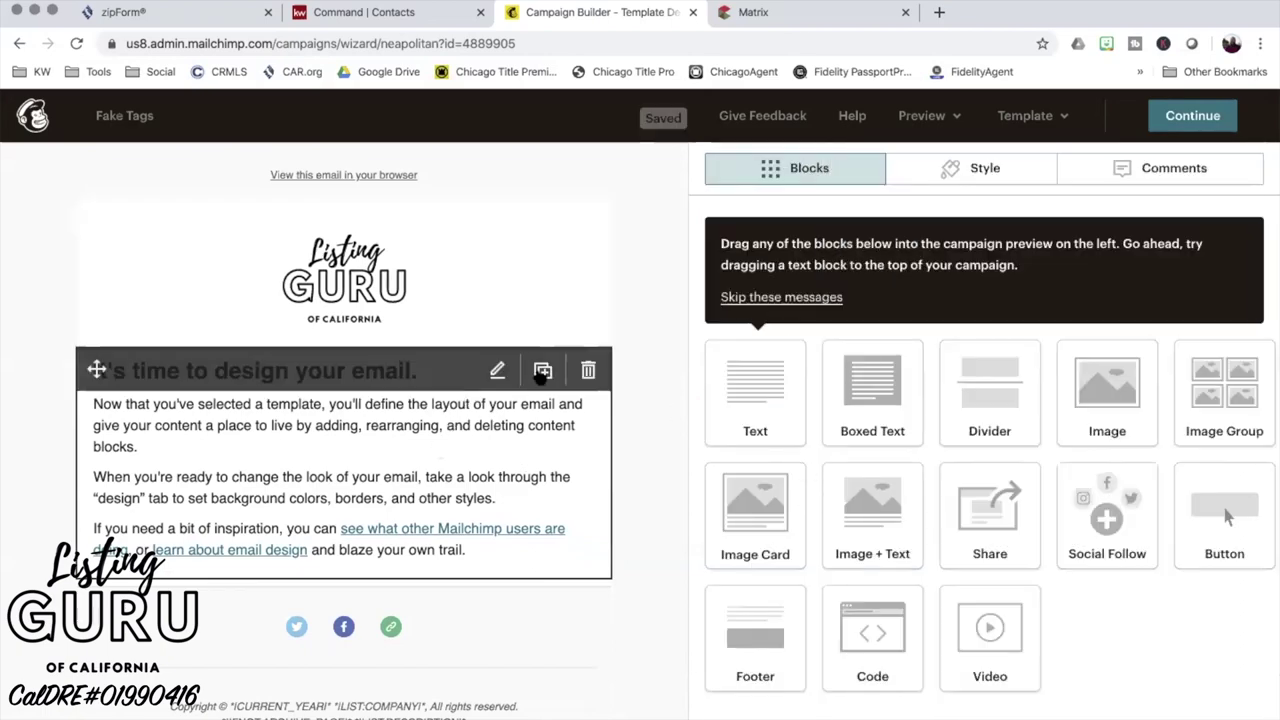
left_click(580, 366)
key("Return")
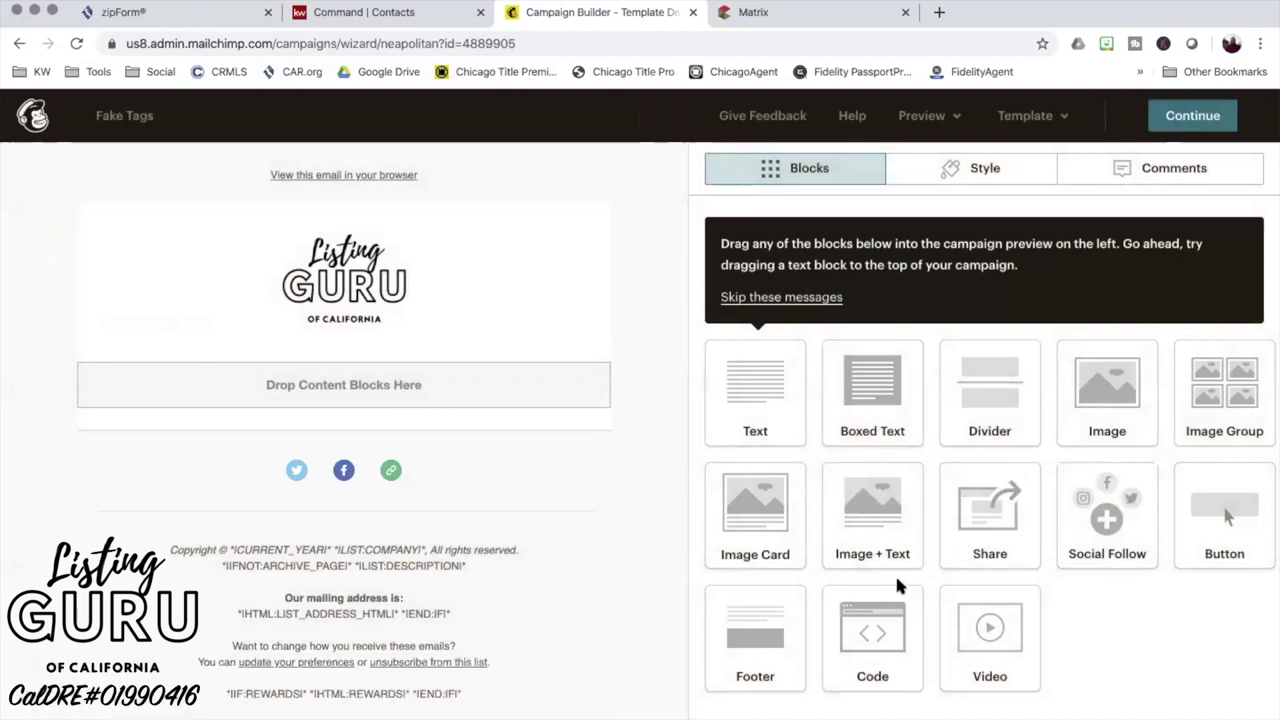
- Add an image card below the logo containing the uploaded Offer Accepted image
left_click_drag(760, 513, 432, 398)
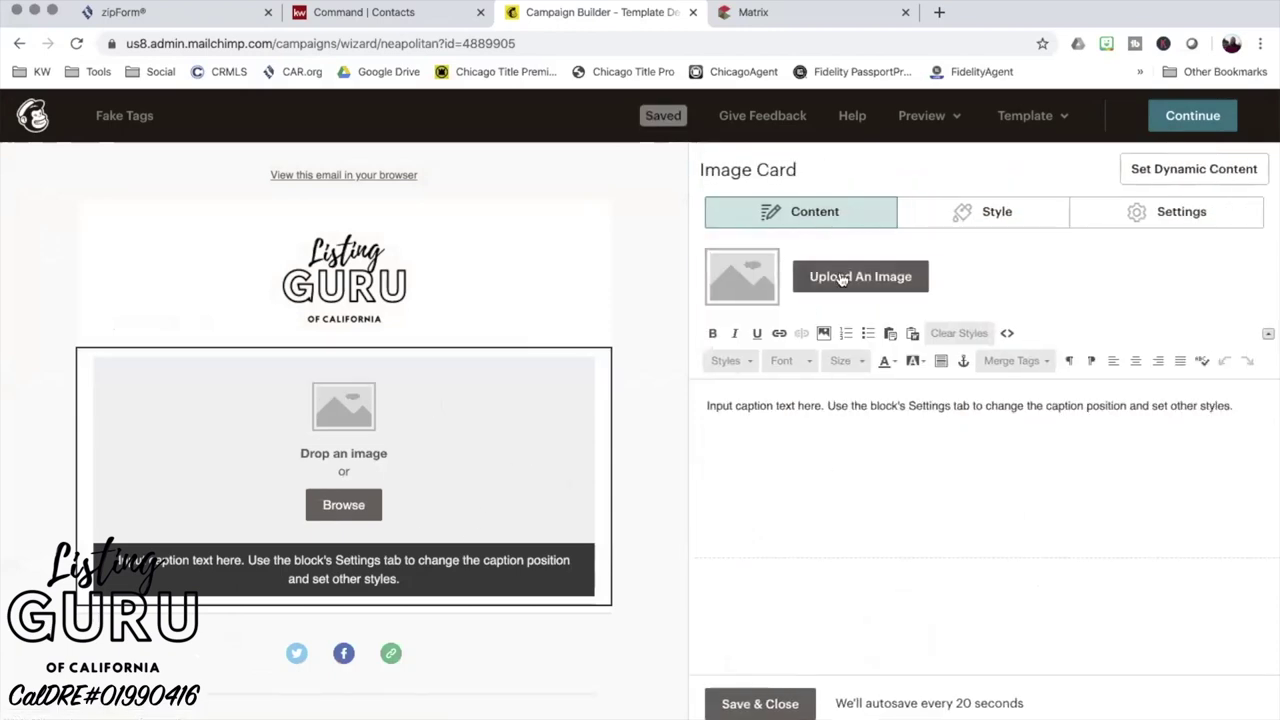
left_click(840, 280)
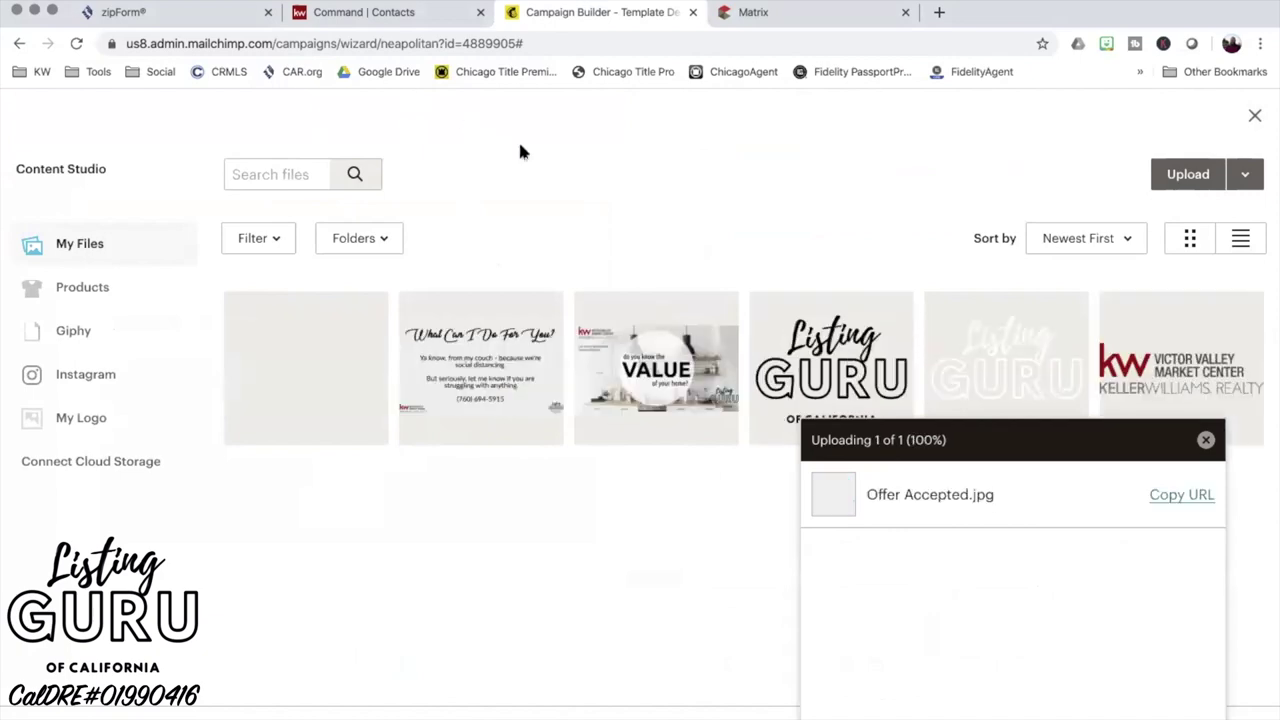
left_click(305, 350)
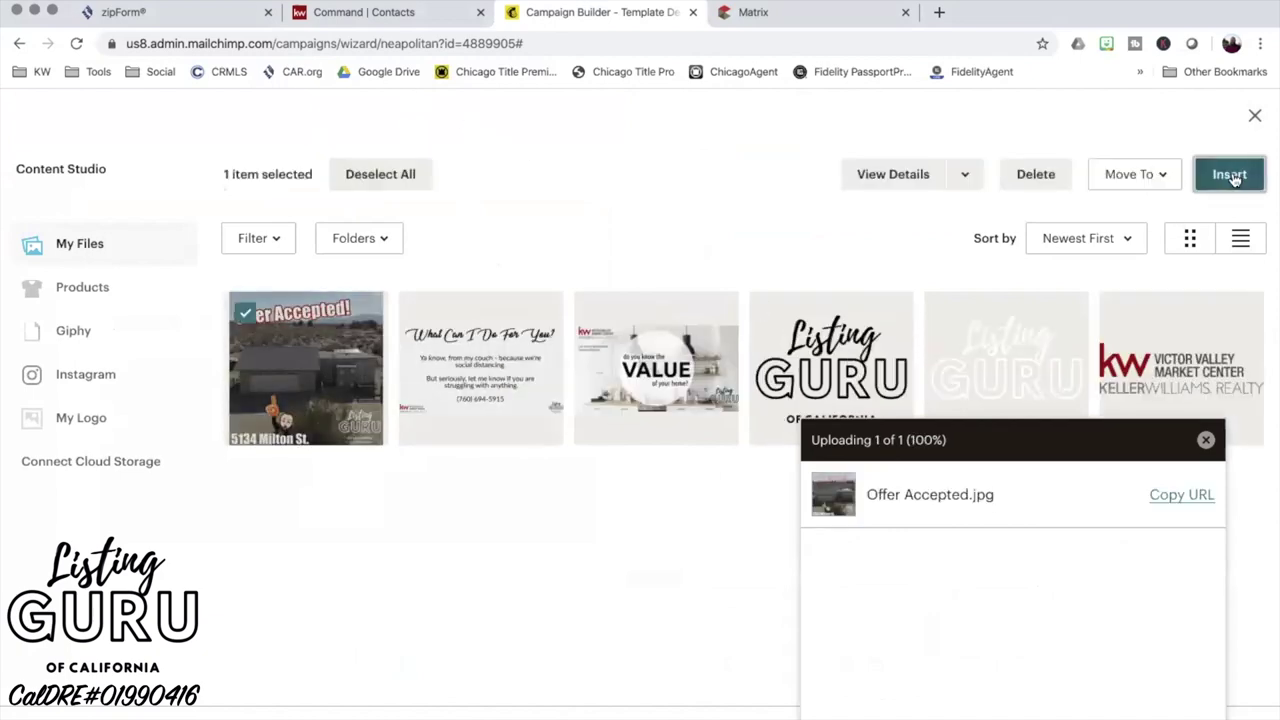
left_click(1229, 174)
scroll(458, 530, "down", 4)
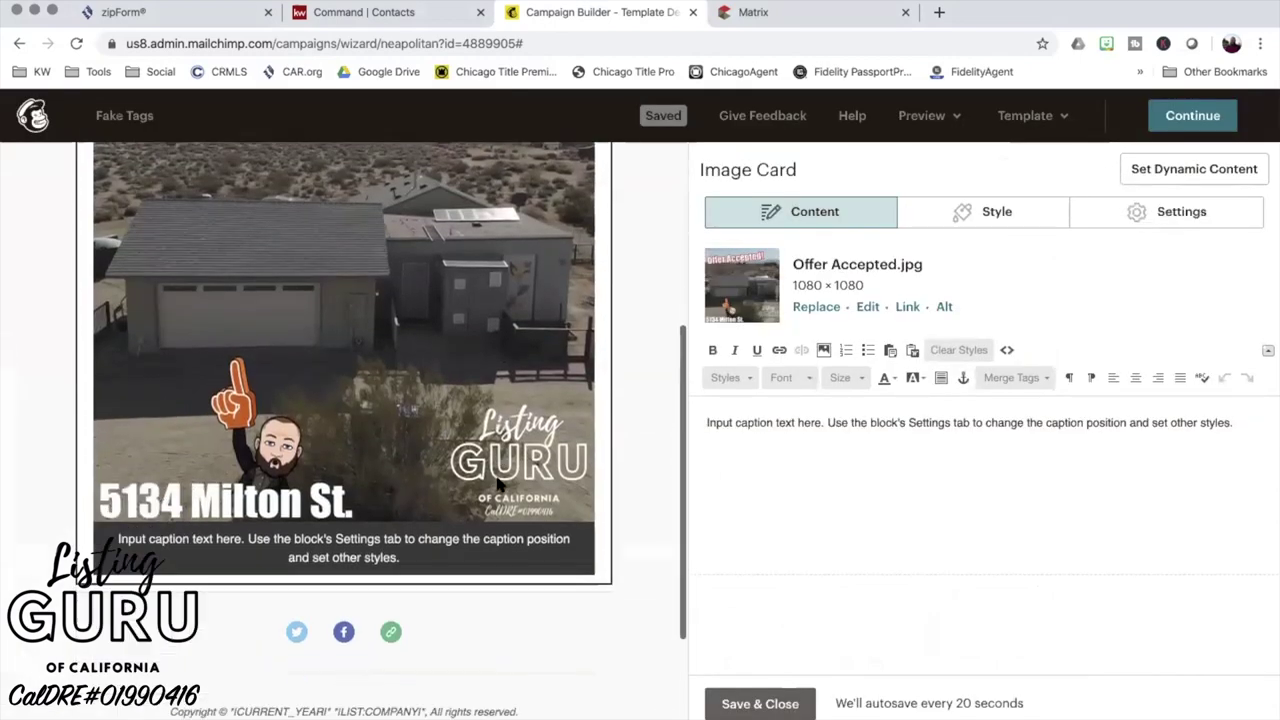
scroll(563, 594, "up", 1)
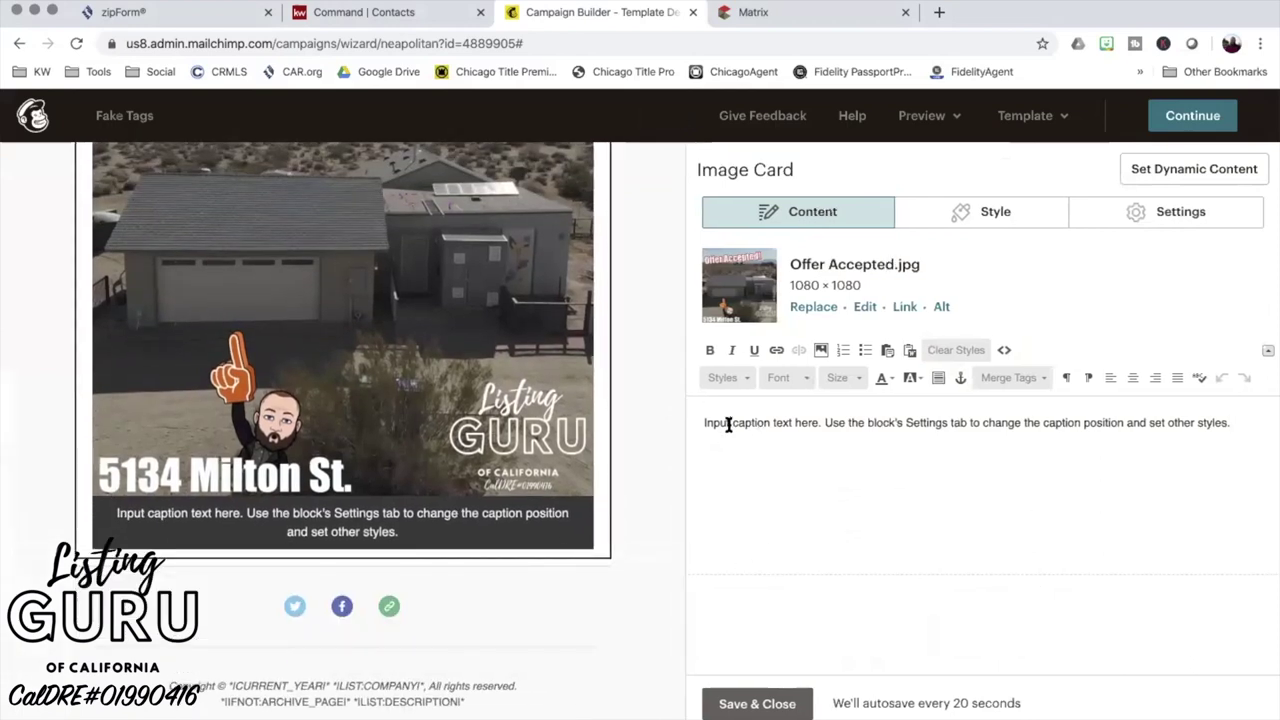
- Caption it 'My Buyer's offer was accepted, coincidentally my Seller's house just accepted an offer on their house too!' and save
left_click_drag(698, 423, 1274, 428)
type("My Buyer's offer was Accept")
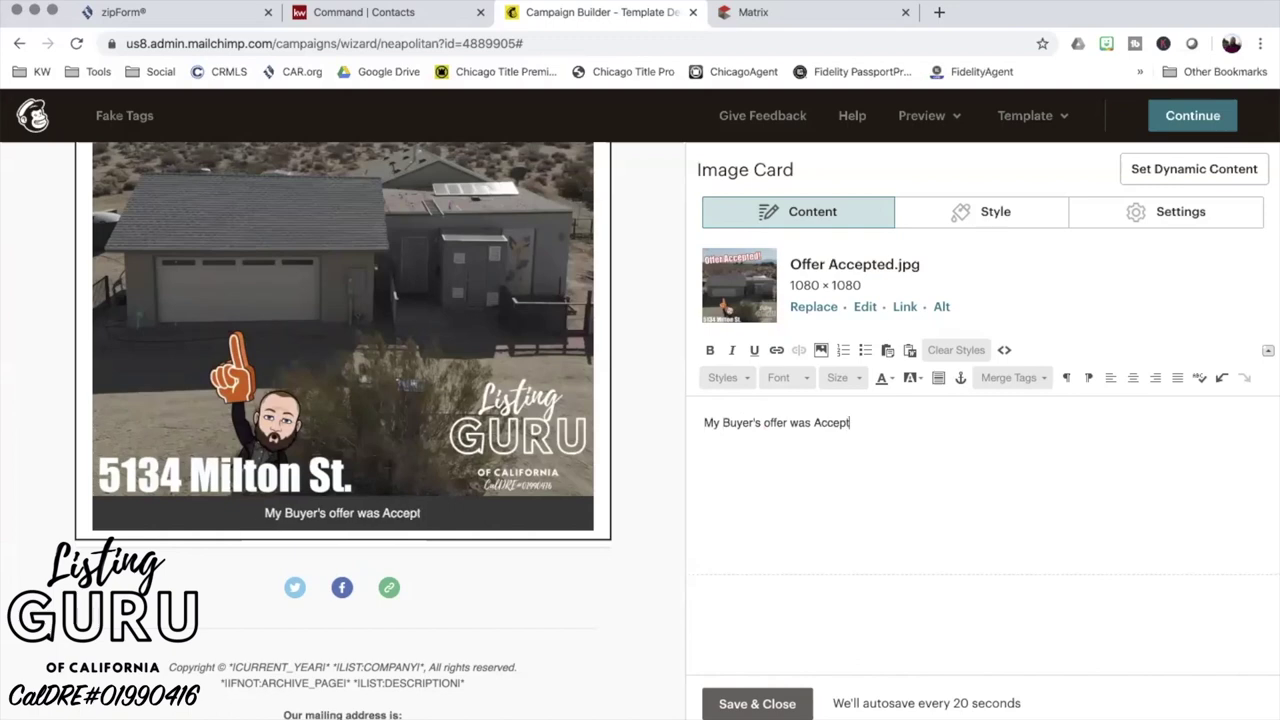
type("ed, coincidentally my Seller's house")
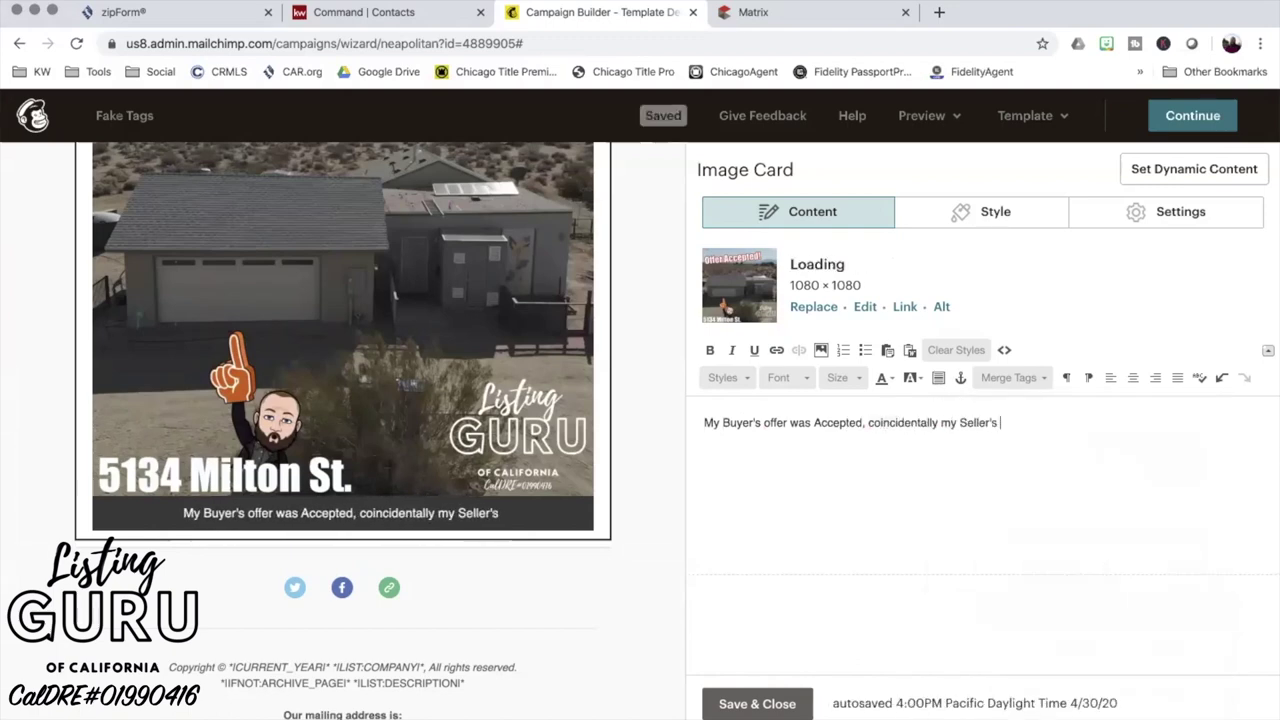
key("BackSpace")
key("BackSpace")
key("BackSpace")
key("BackSpace")
key("BackSpace")
type("just accepted an offer on their house too!")
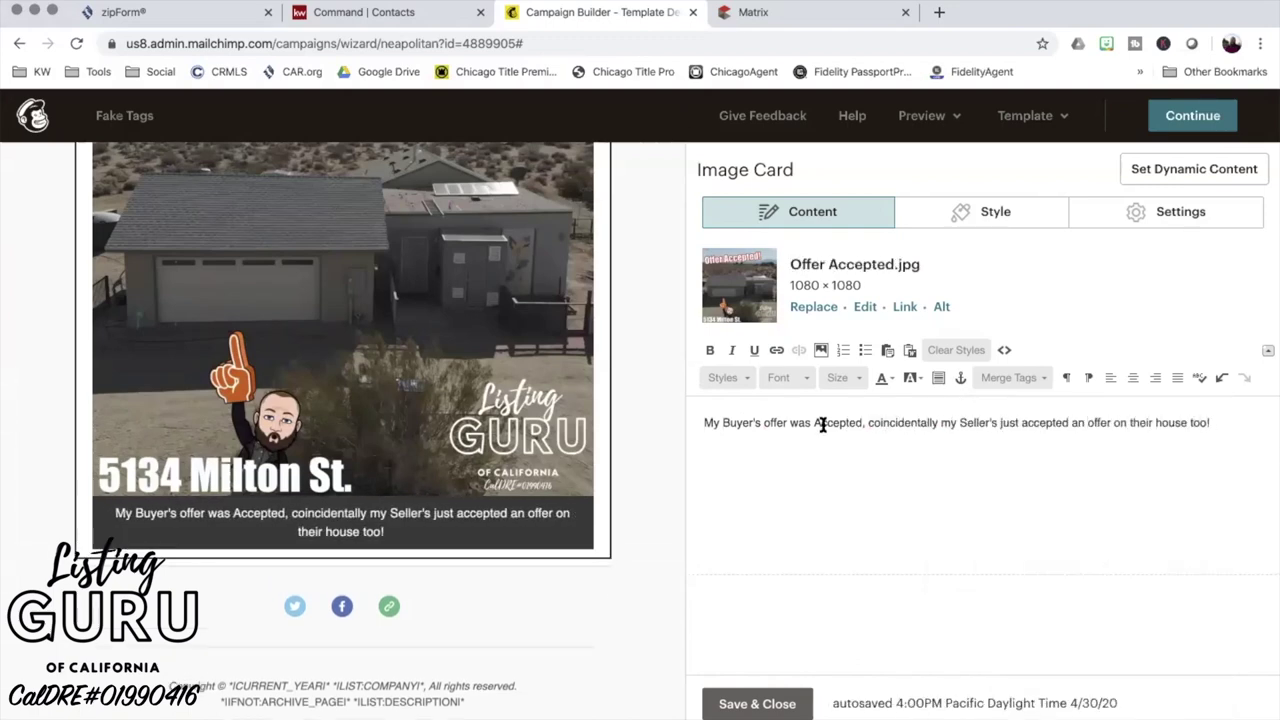
double_click(838, 423)
type("accepted")
key("super+z")
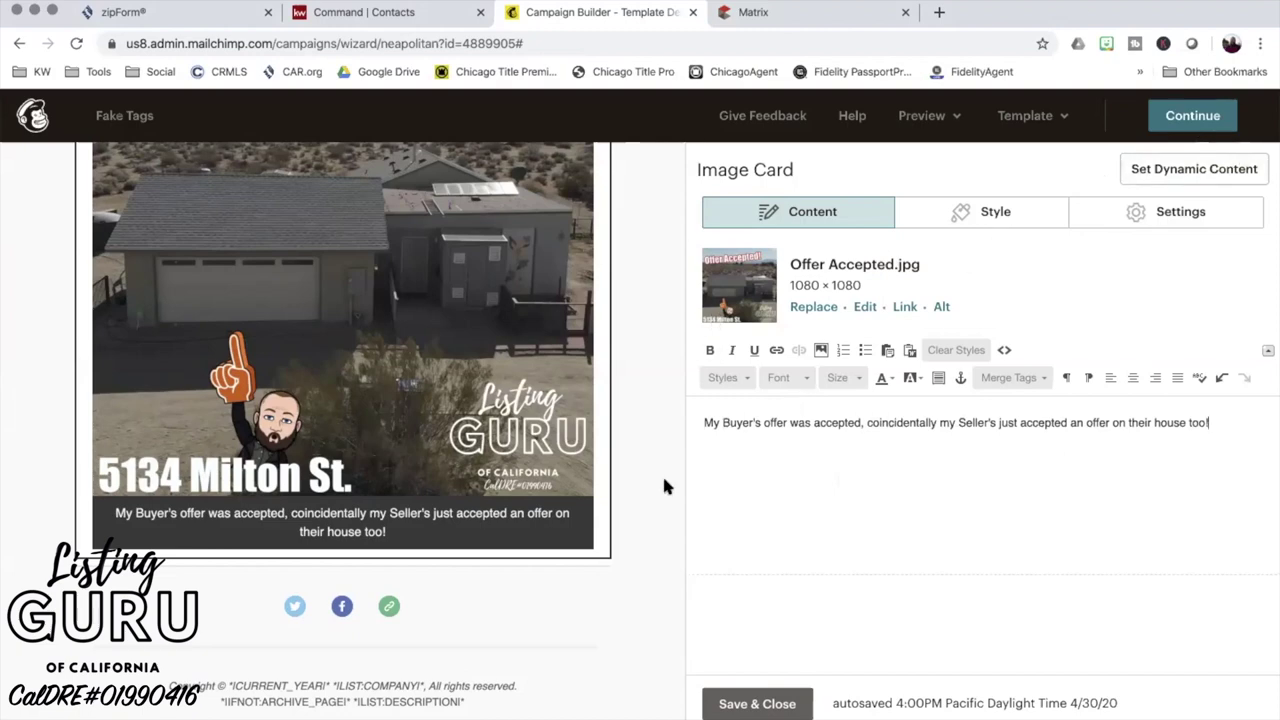
left_click(757, 703)
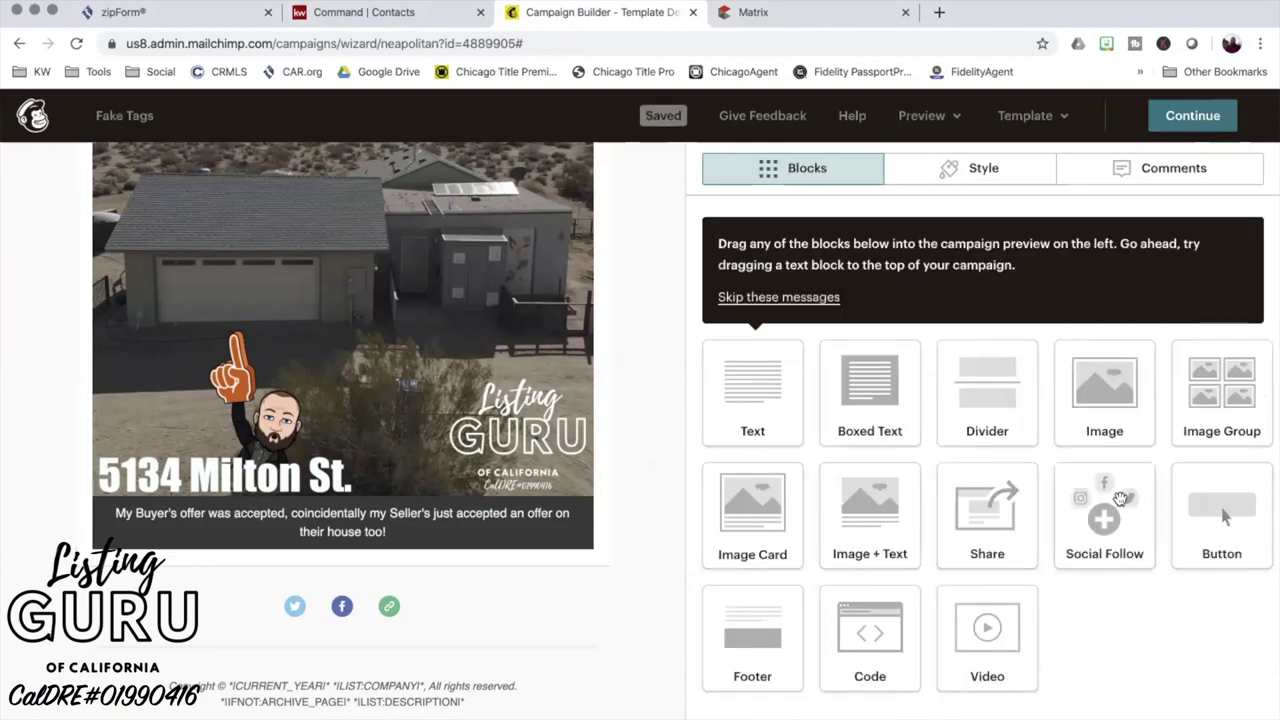
left_click_drag(1230, 524, 303, 572)
left_click_drag(405, 589, 405, 589)
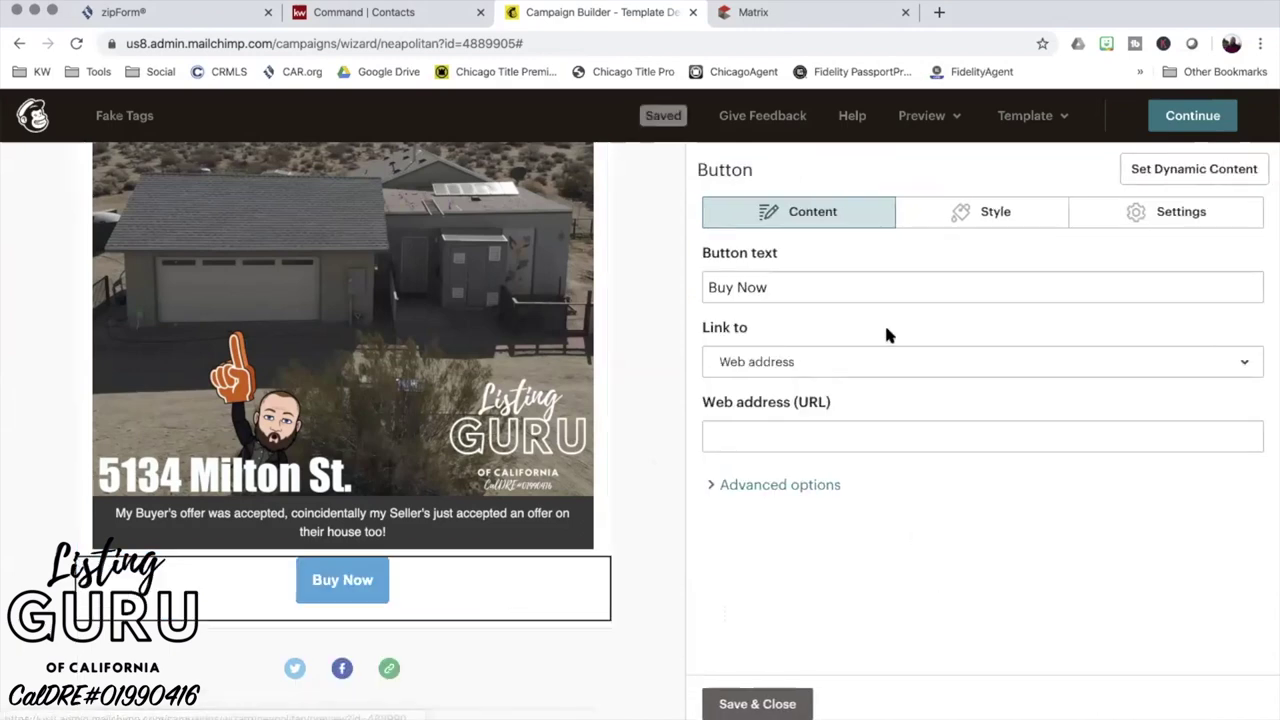
left_click(768, 287)
type("What is You")
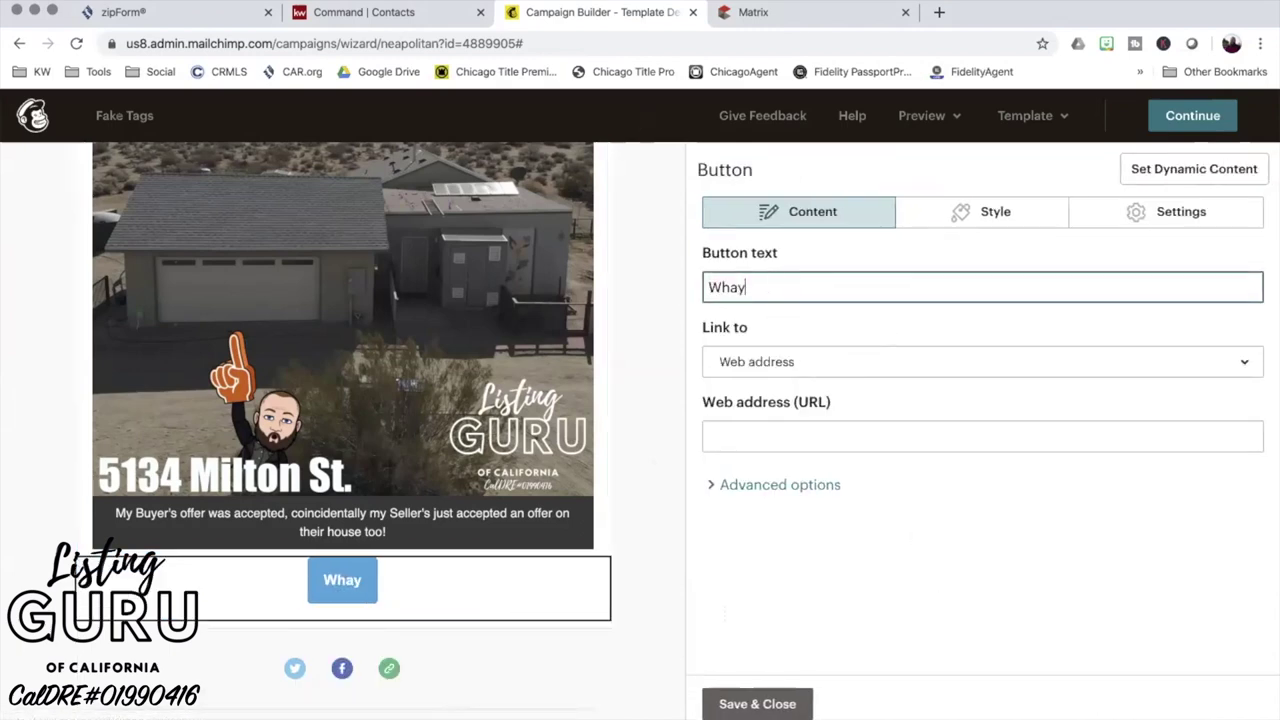
type("r Home Worth")
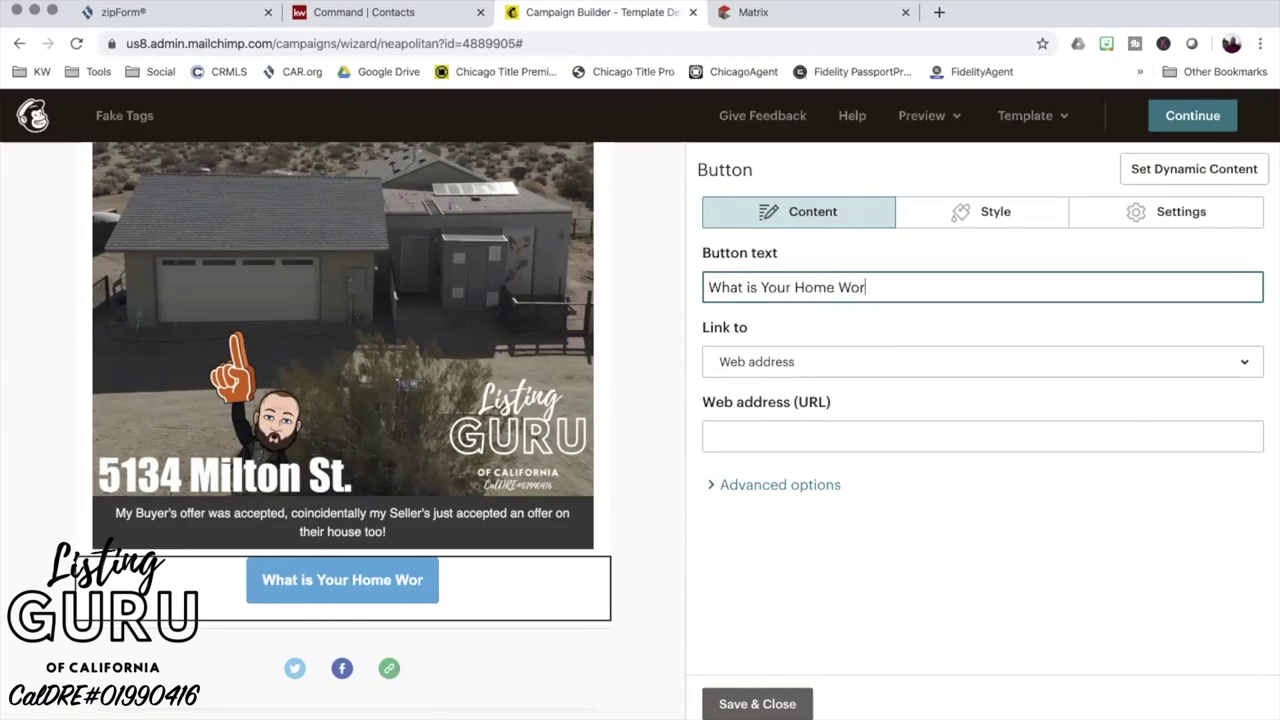
left_click(800, 362)
left_click(783, 410)
left_click(770, 437)
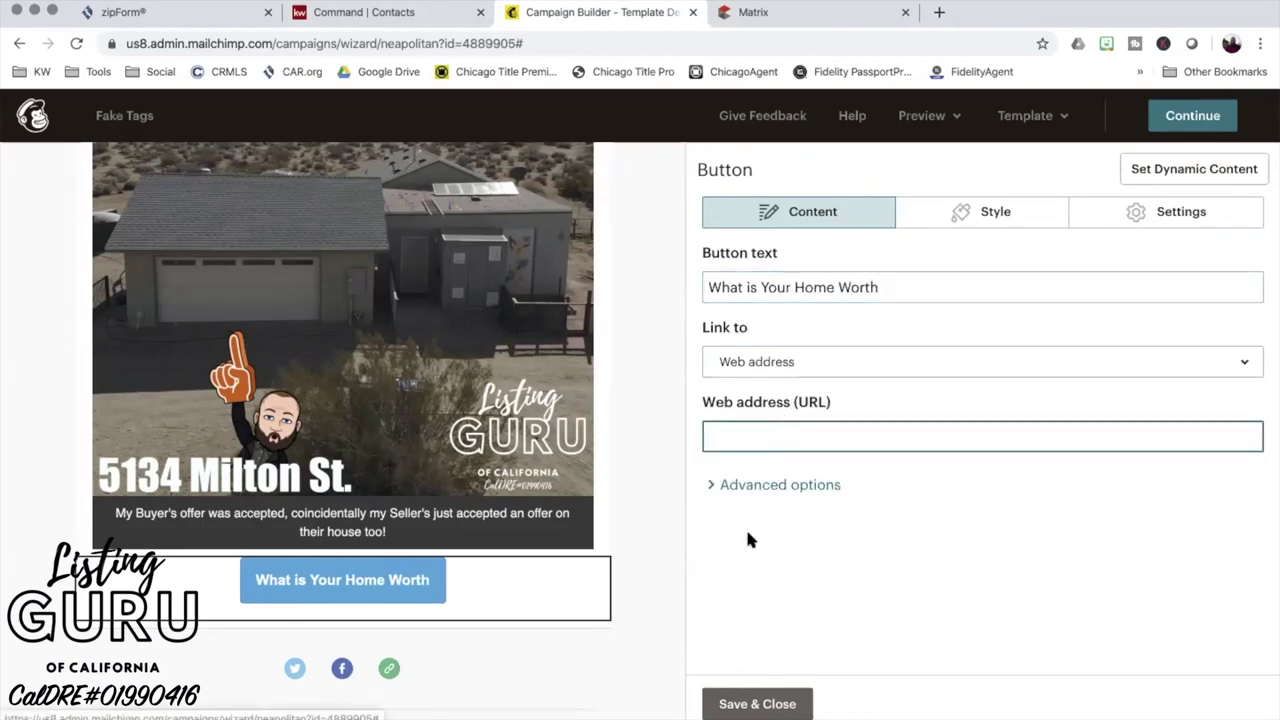
type("http://value.listingguruca.com")
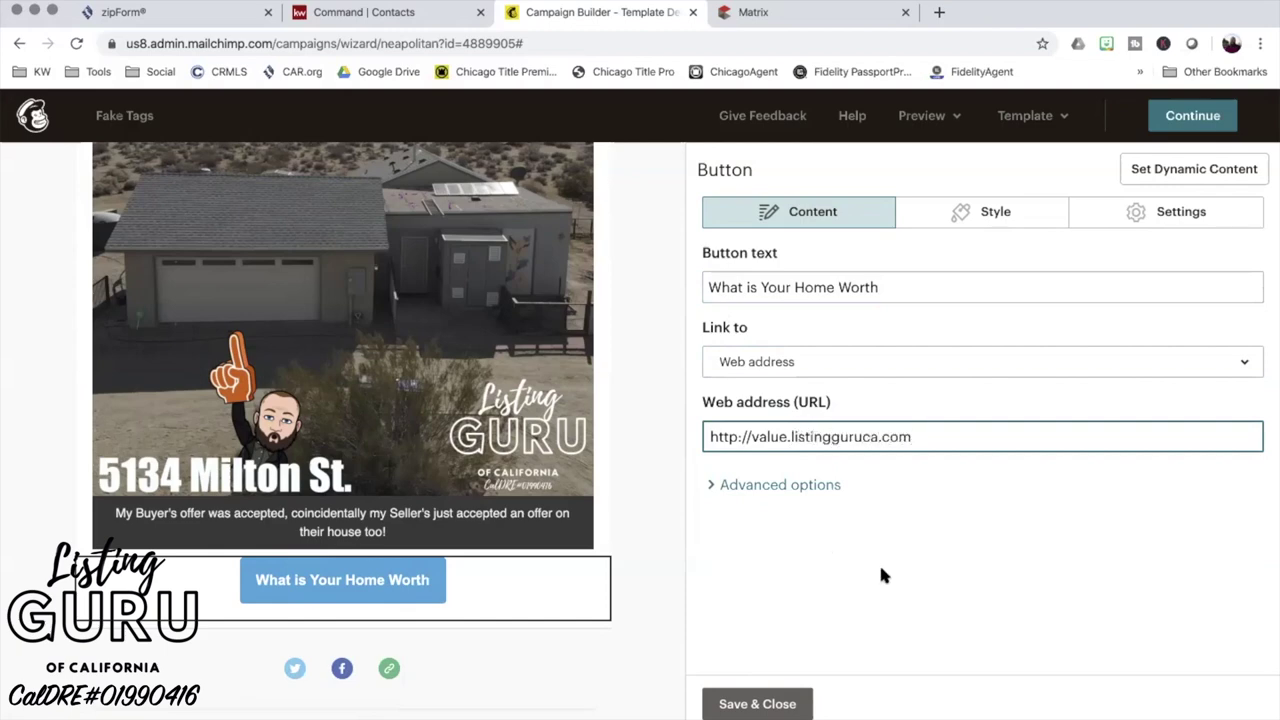
left_click(881, 569)
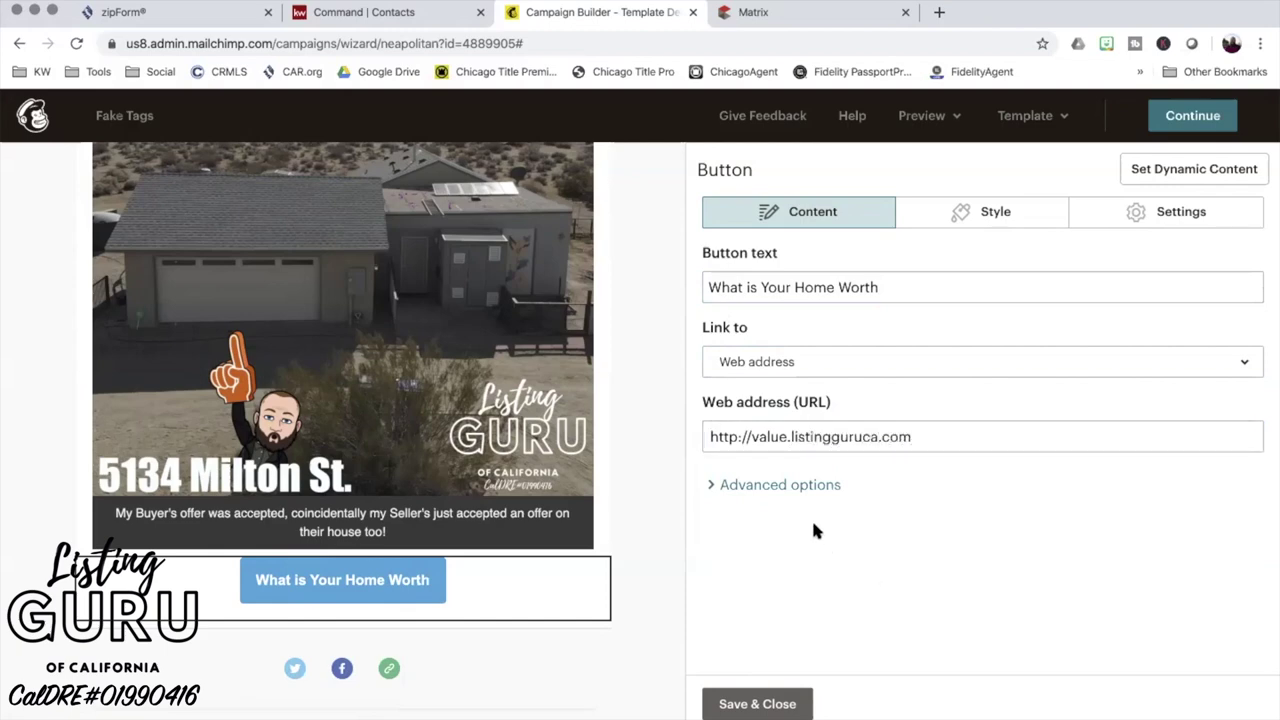
left_click(889, 288)
type("?")
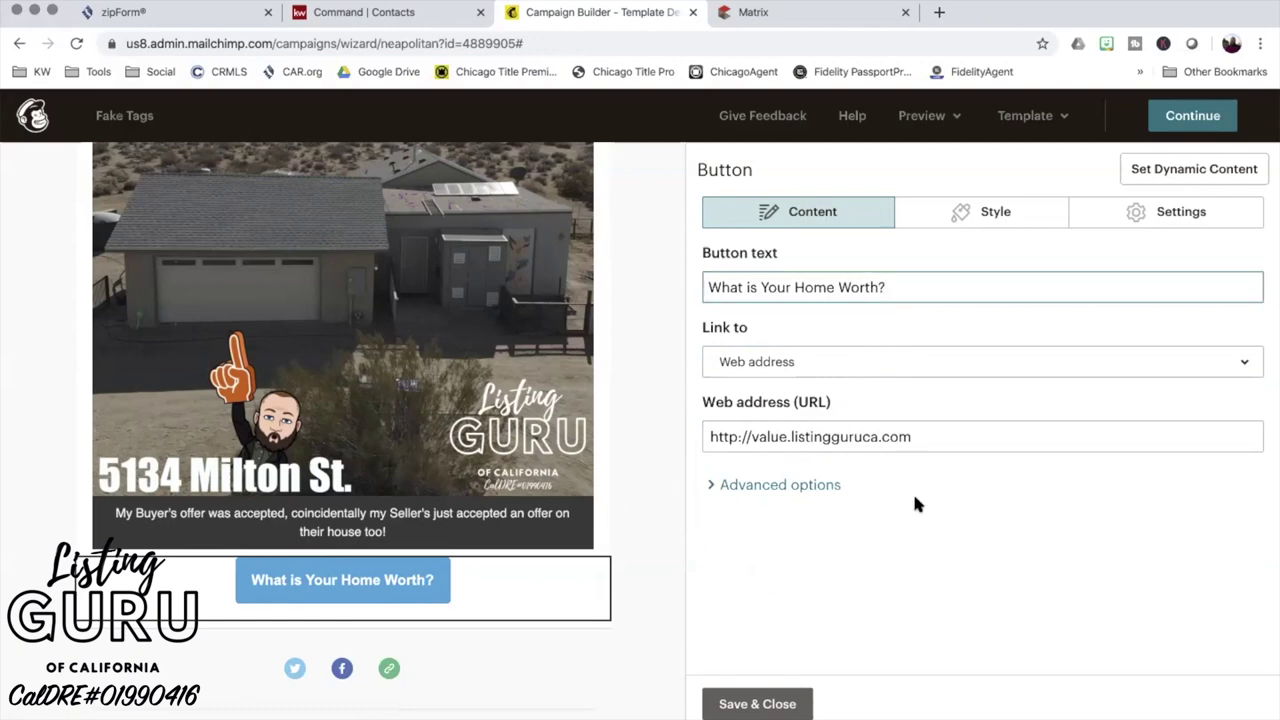
left_click(753, 702)
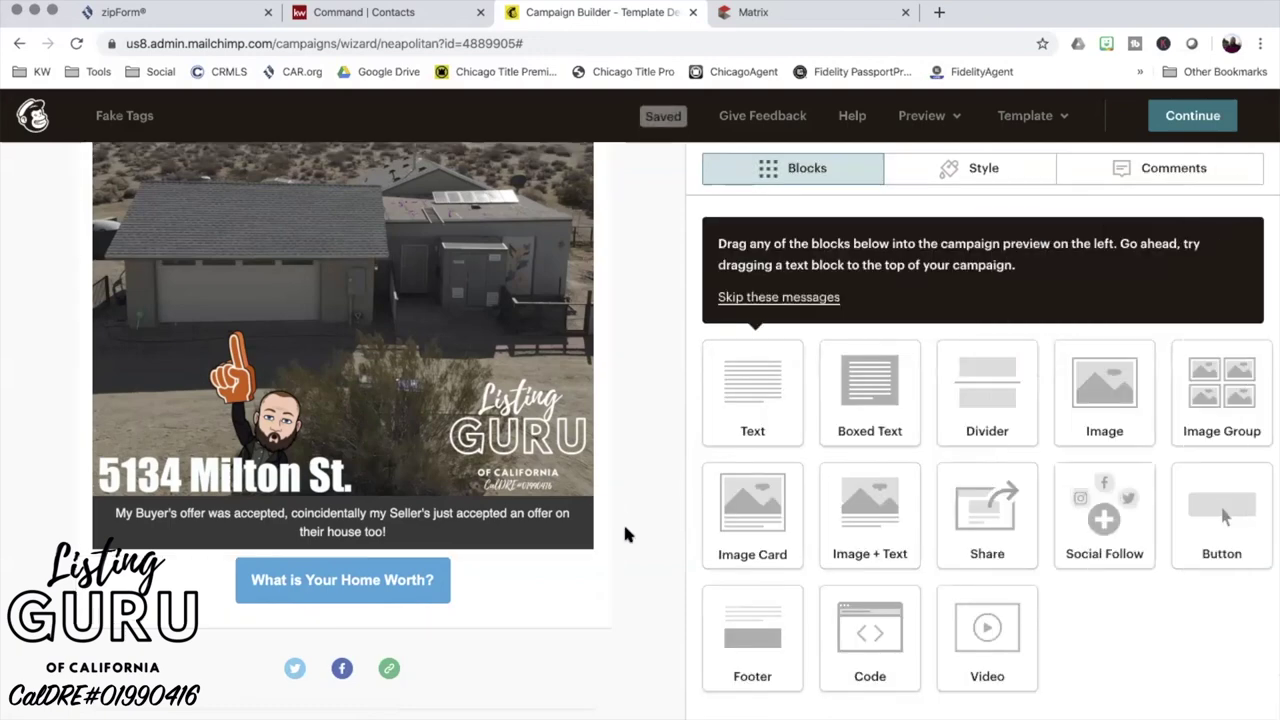
- Add 'Each Office is Independently Owned and Operated' and the agent's name and licence line to the footer
scroll(623, 521, "down", 3)
scroll(625, 535, "down", 4)
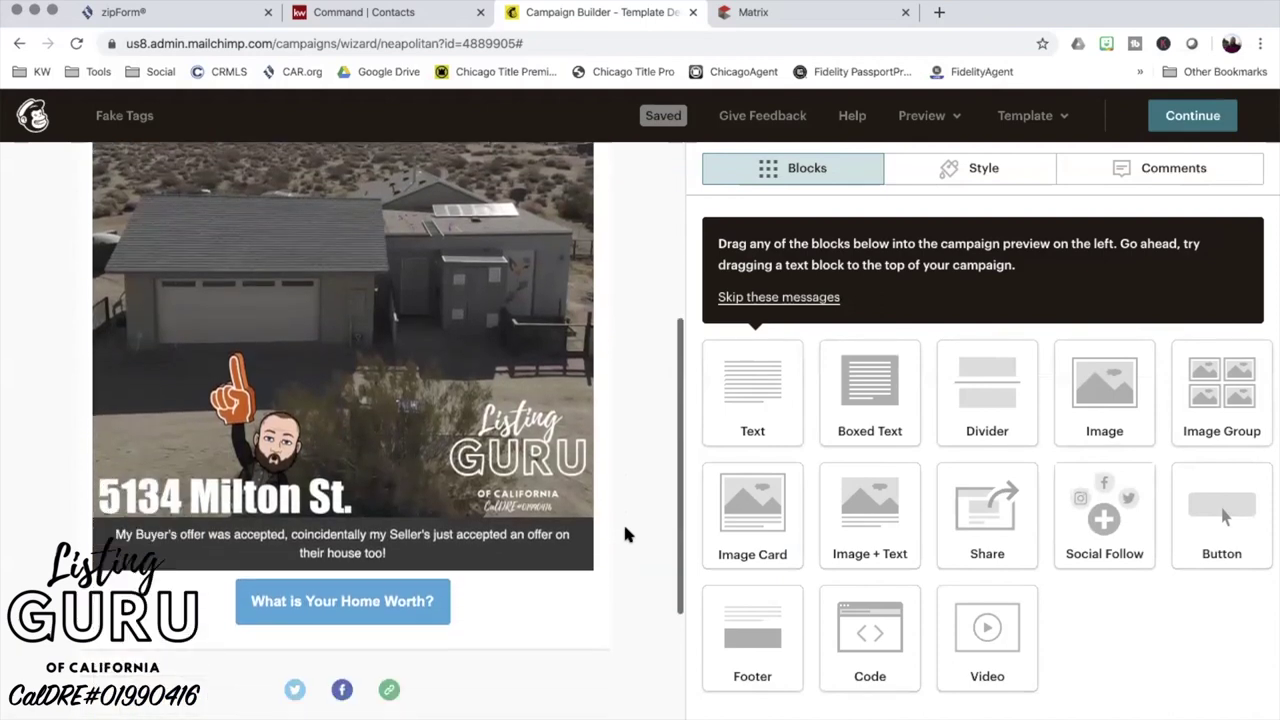
scroll(625, 535, "up", 3)
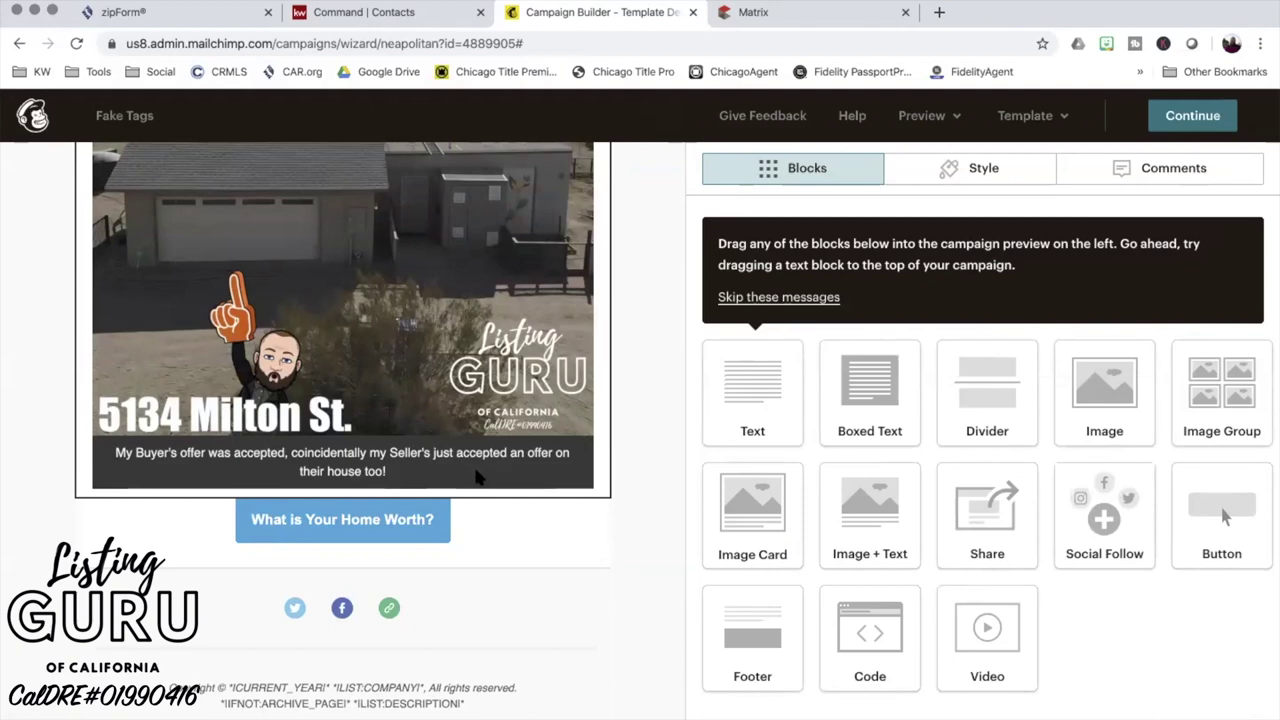
left_click(340, 690)
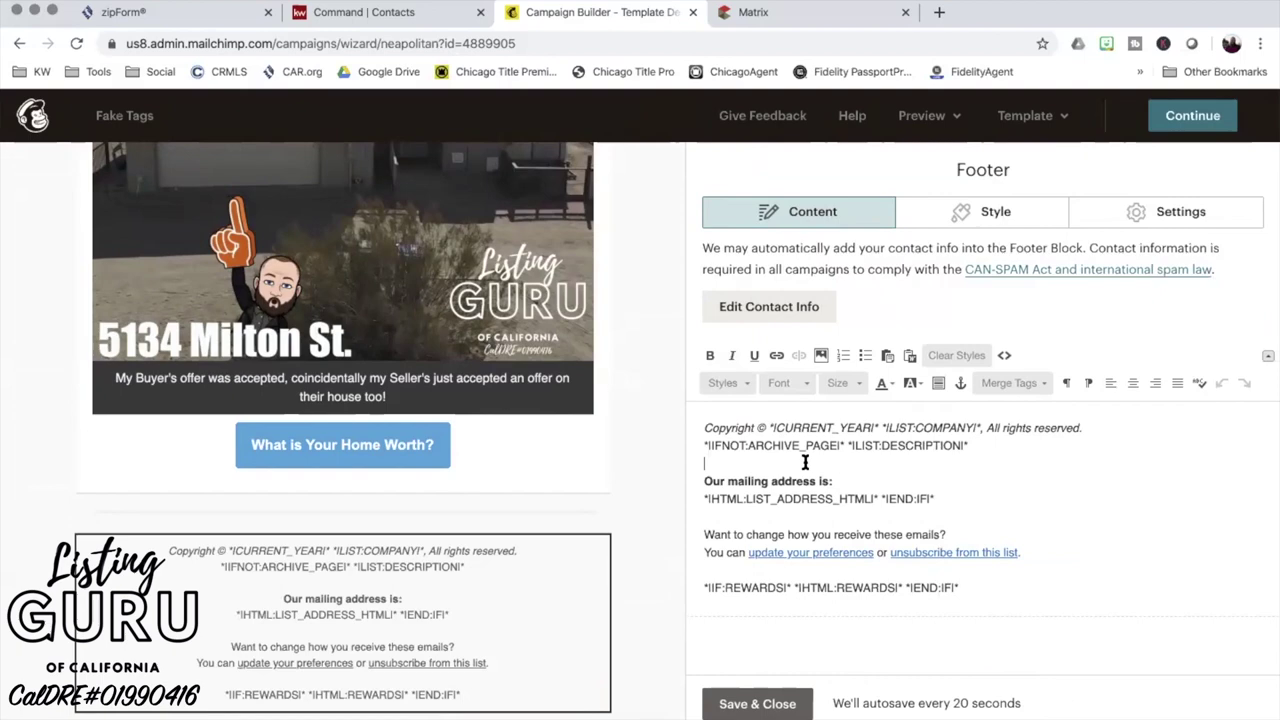
key("Return")
key("BackSpace")
type("Each Office is Independently Owned and Operated")
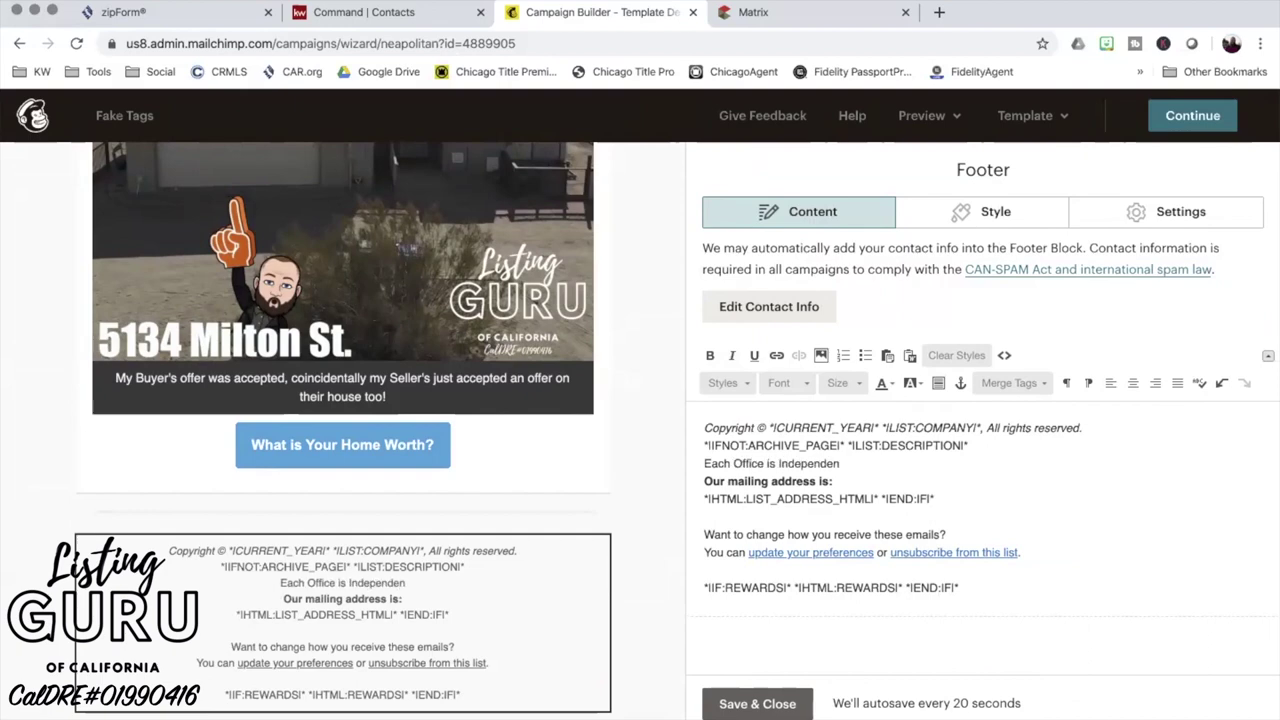
key("Return")
type("- Bryan J. Collins, Realtor®, PSA DRE#01990416 Keller Williams Victor Valley")
- Add the YouTube link and brokerage licence number lines to the footer, then save it
key("Return")
type("http://youtube.com/listingguruca")
left_click(952, 481)
key("Return")
type("DRE#01986372")
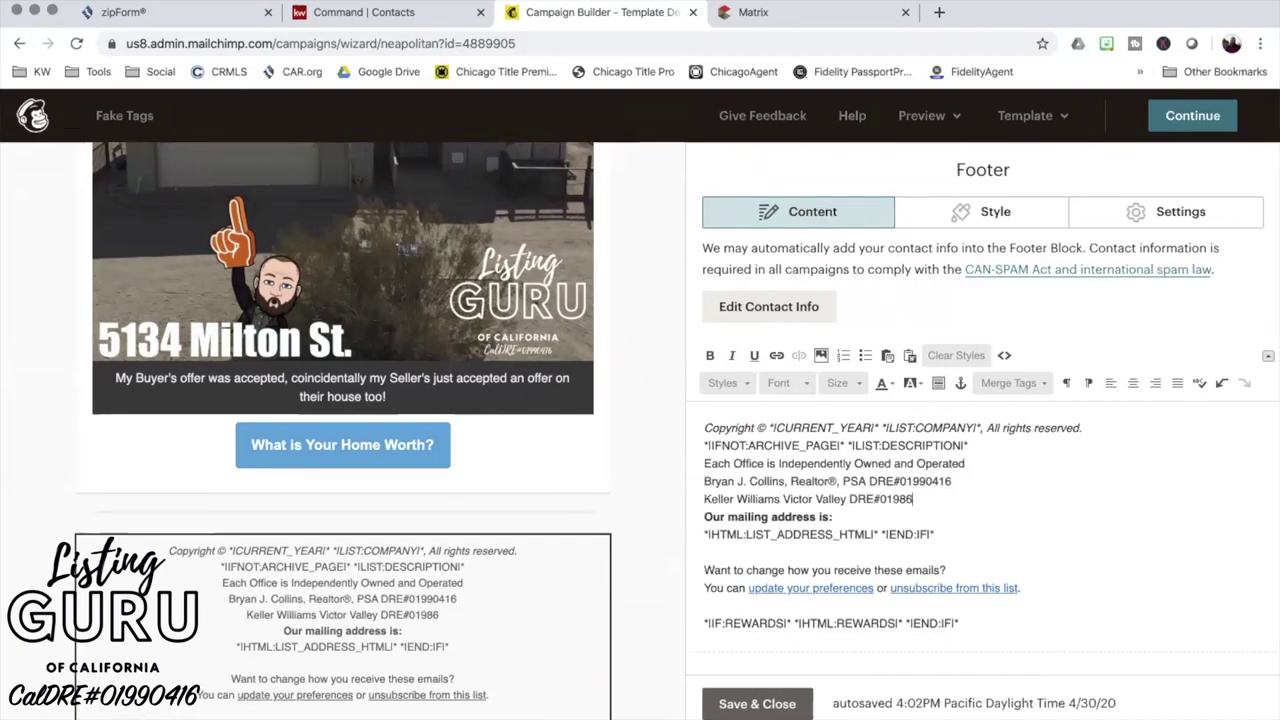
key("Return")
left_click(797, 706)
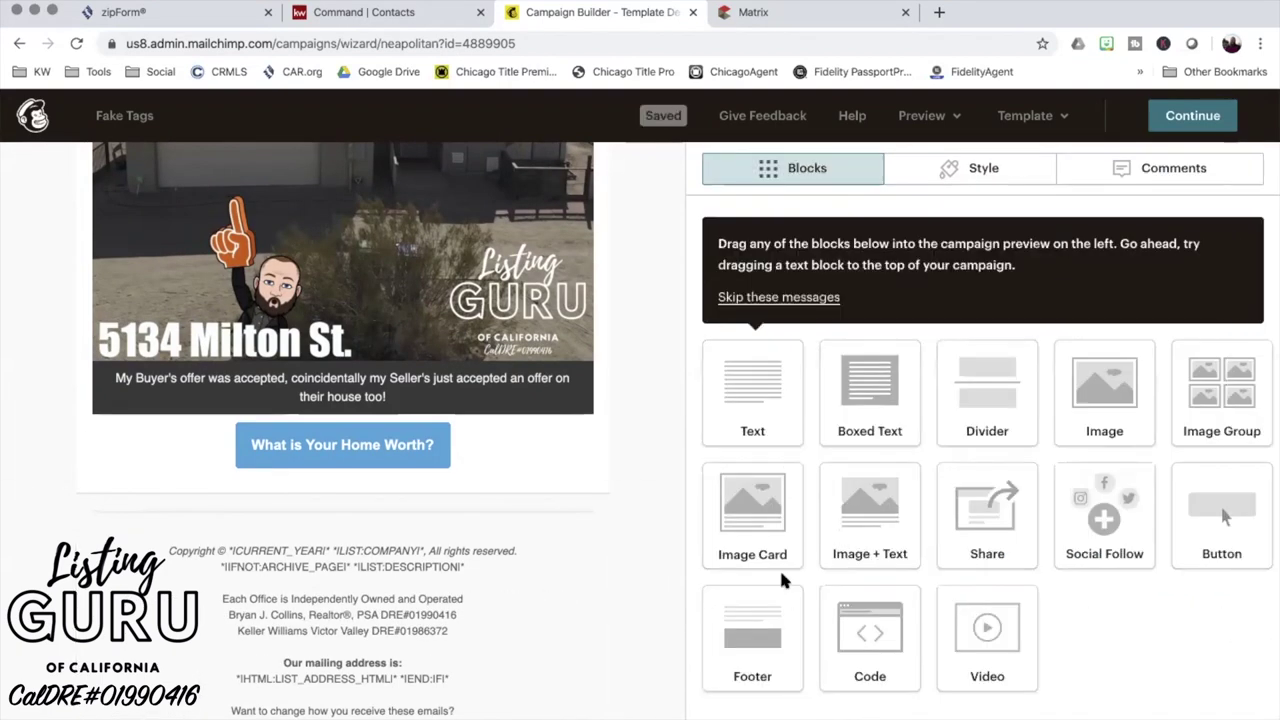
scroll(600, 558, "up", 2)
scroll(607, 553, "up", 3)
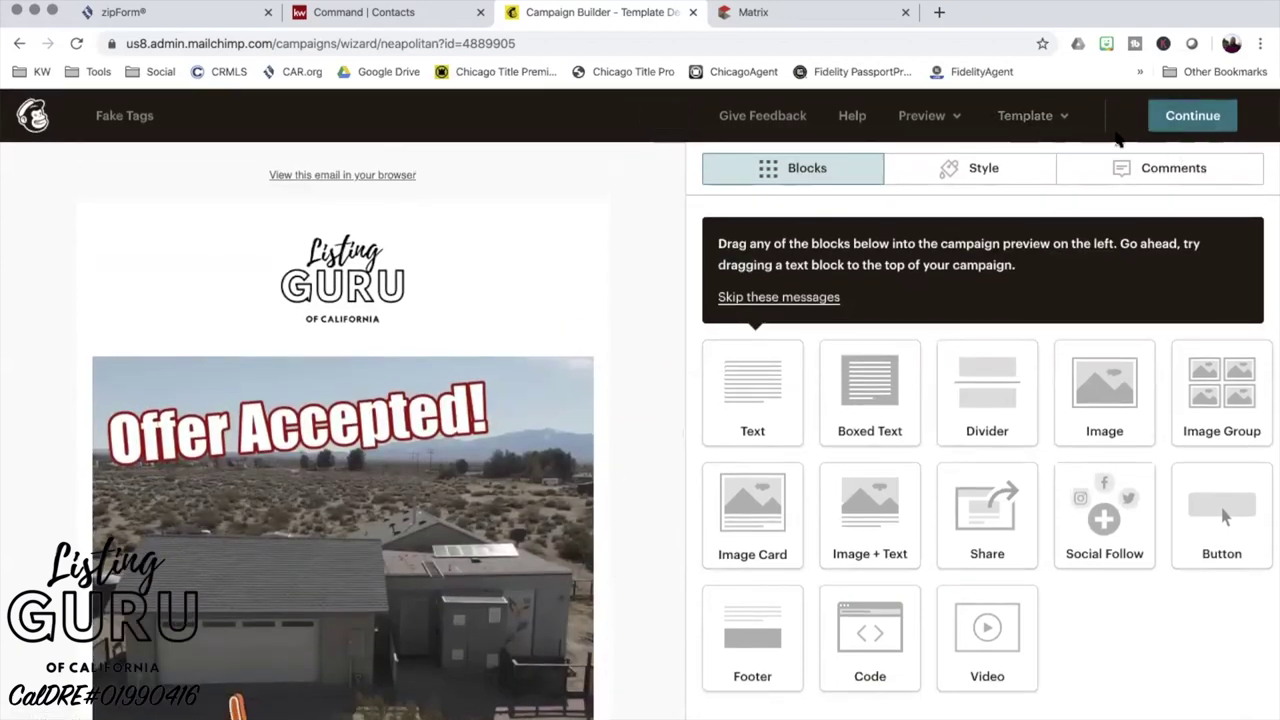
- Review the Fake Tags campaign checklist and send it now to its 1 recipient
left_click(1188, 118)
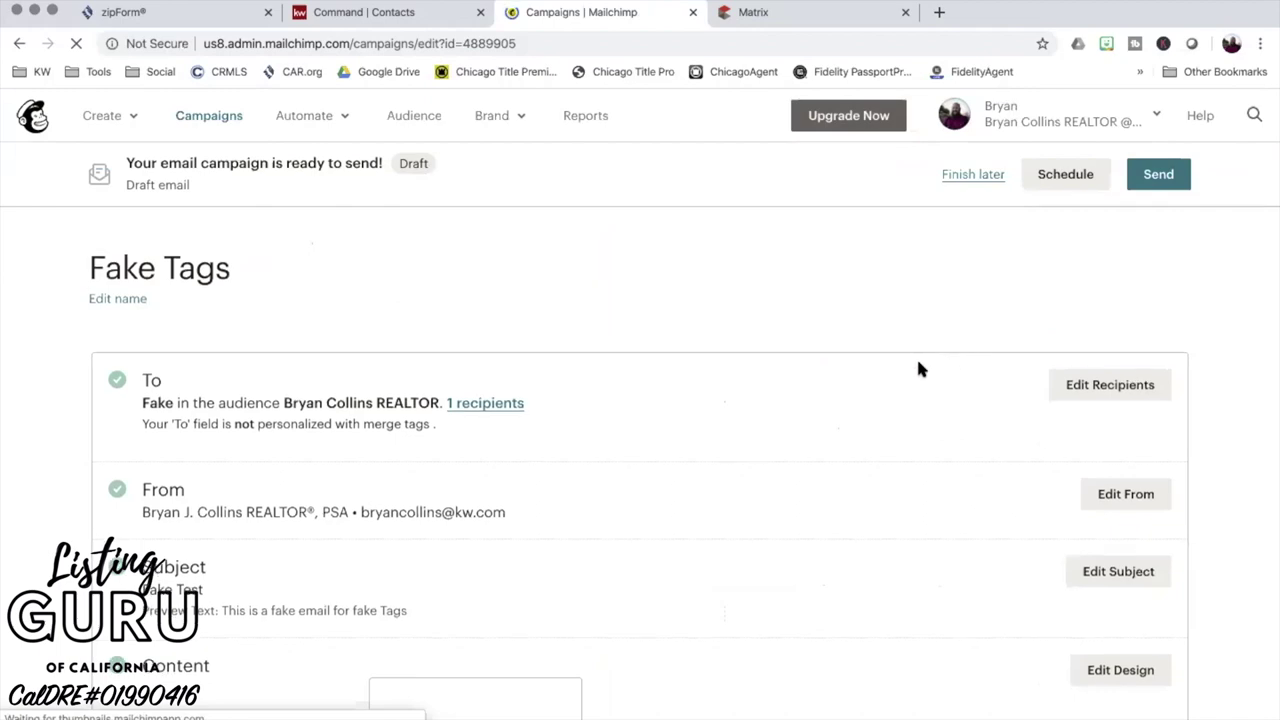
scroll(918, 369, "down", 1)
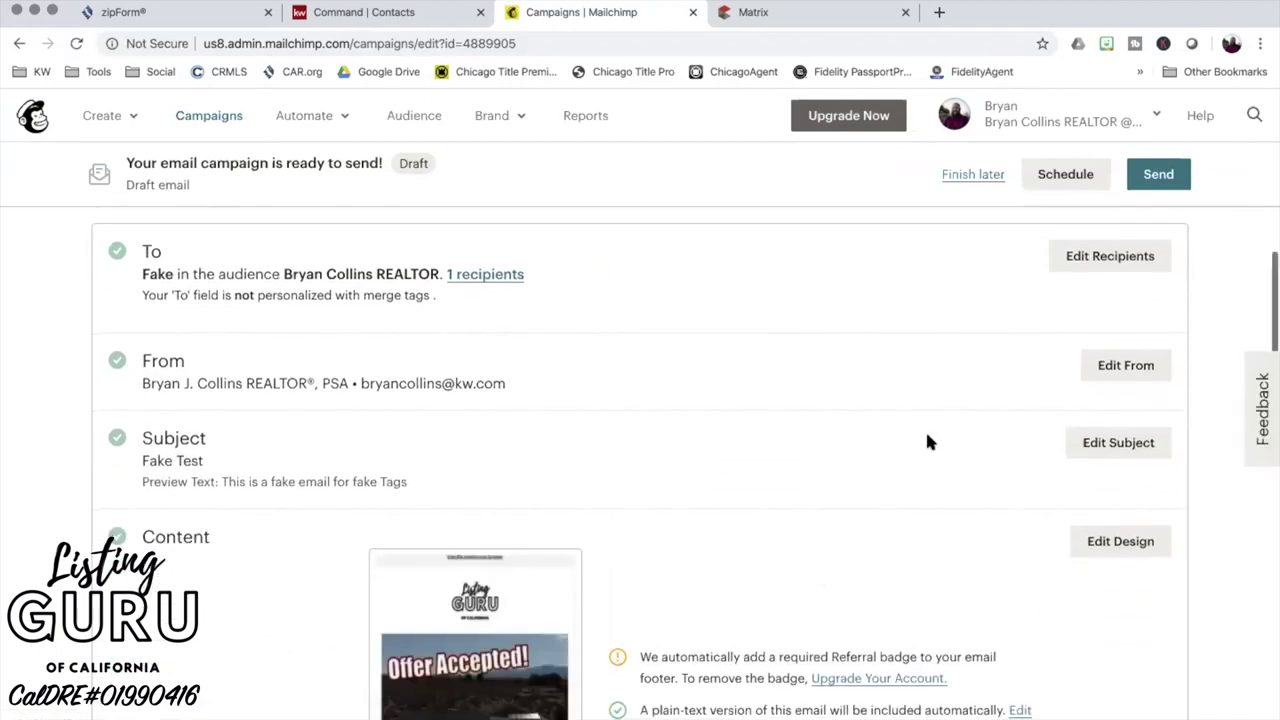
scroll(925, 430, "down", 3)
scroll(925, 440, "up", 1)
scroll(925, 440, "down", 5)
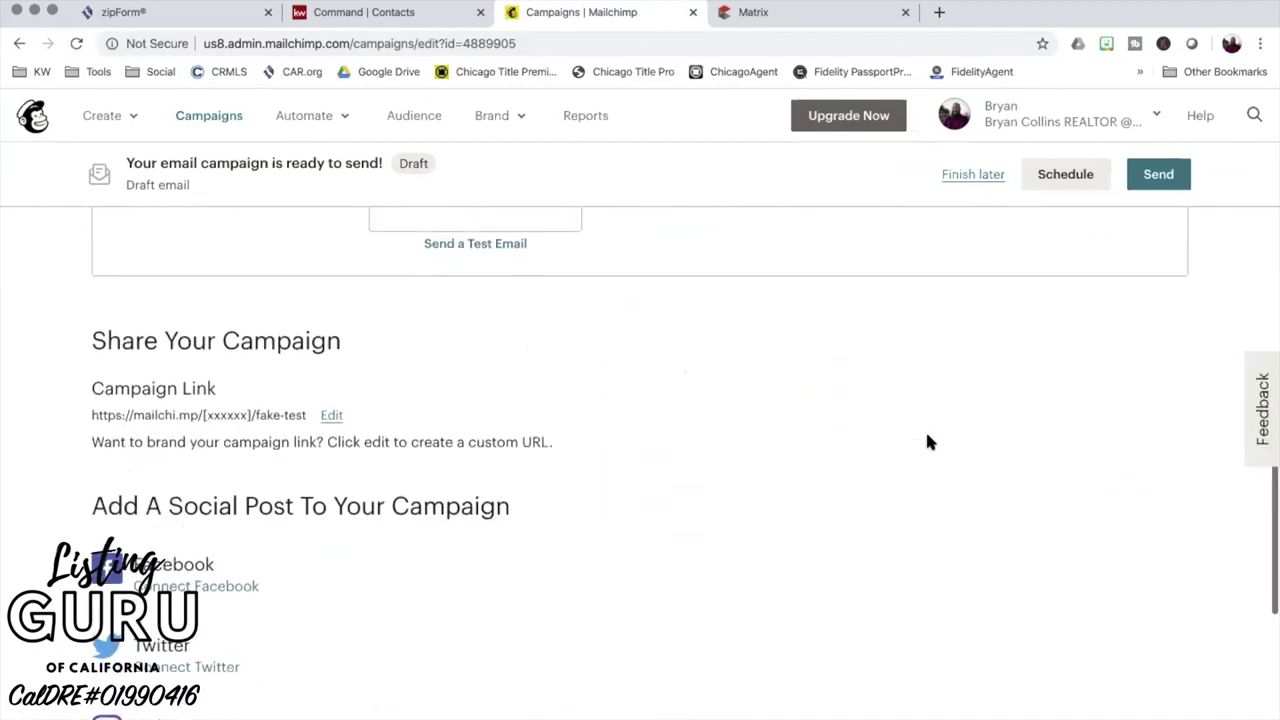
scroll(925, 440, "up", 1)
scroll(928, 442, "up", 5)
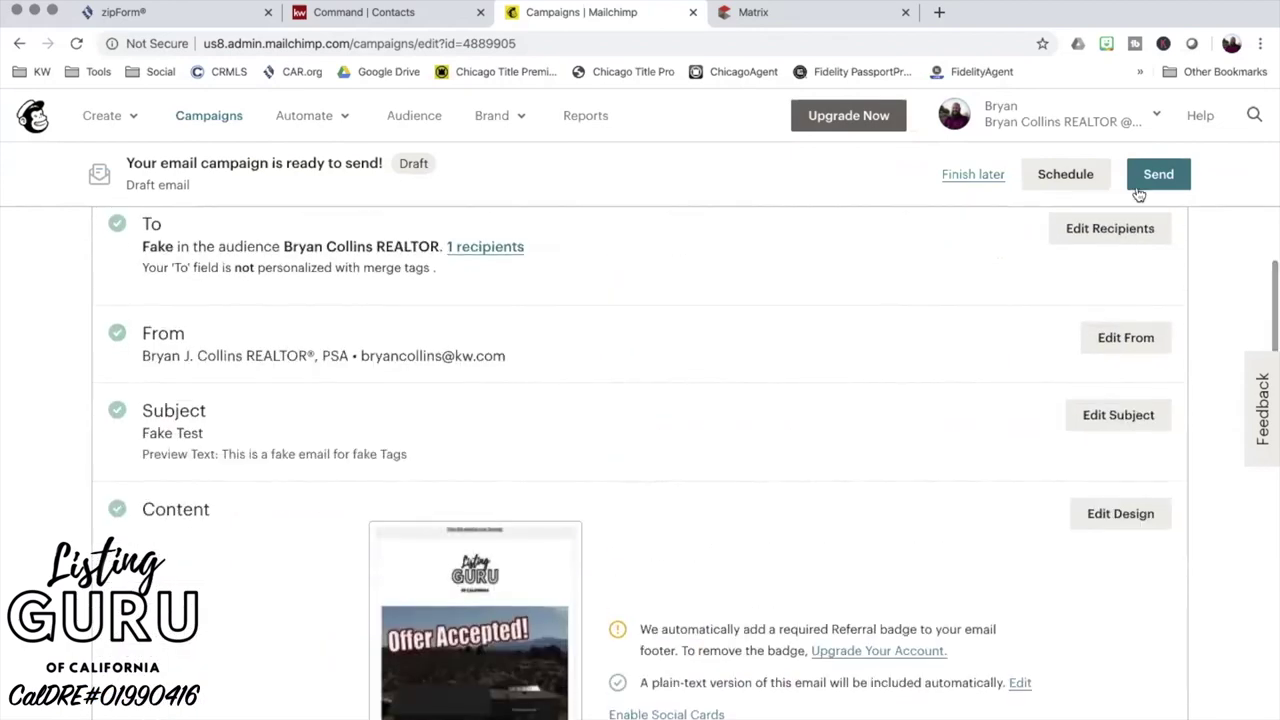
left_click(1158, 174)
left_click(600, 496)
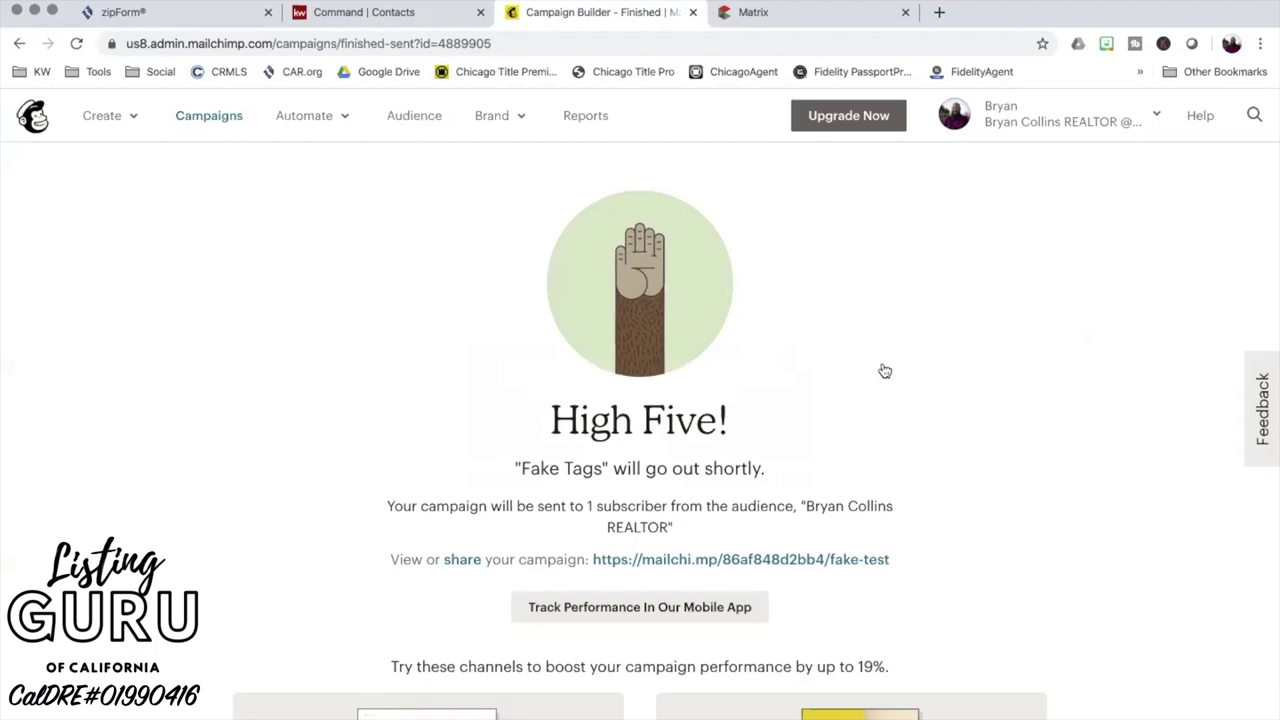
- Check the Command contacts list, then return to Mailchimp and open the Audience dashboard
scroll(885, 371, "down", 1)
scroll(885, 371, "down", 5)
scroll(884, 369, "up", 5)
left_click(338, 14)
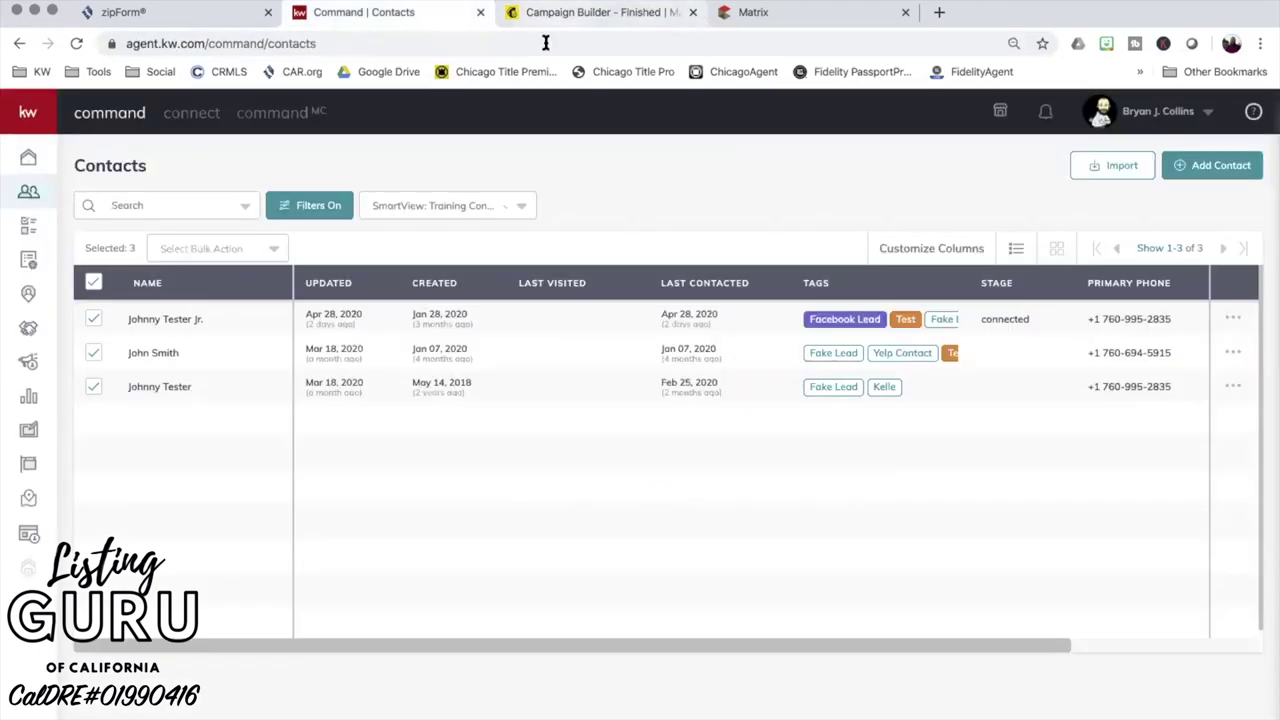
left_click(619, 9)
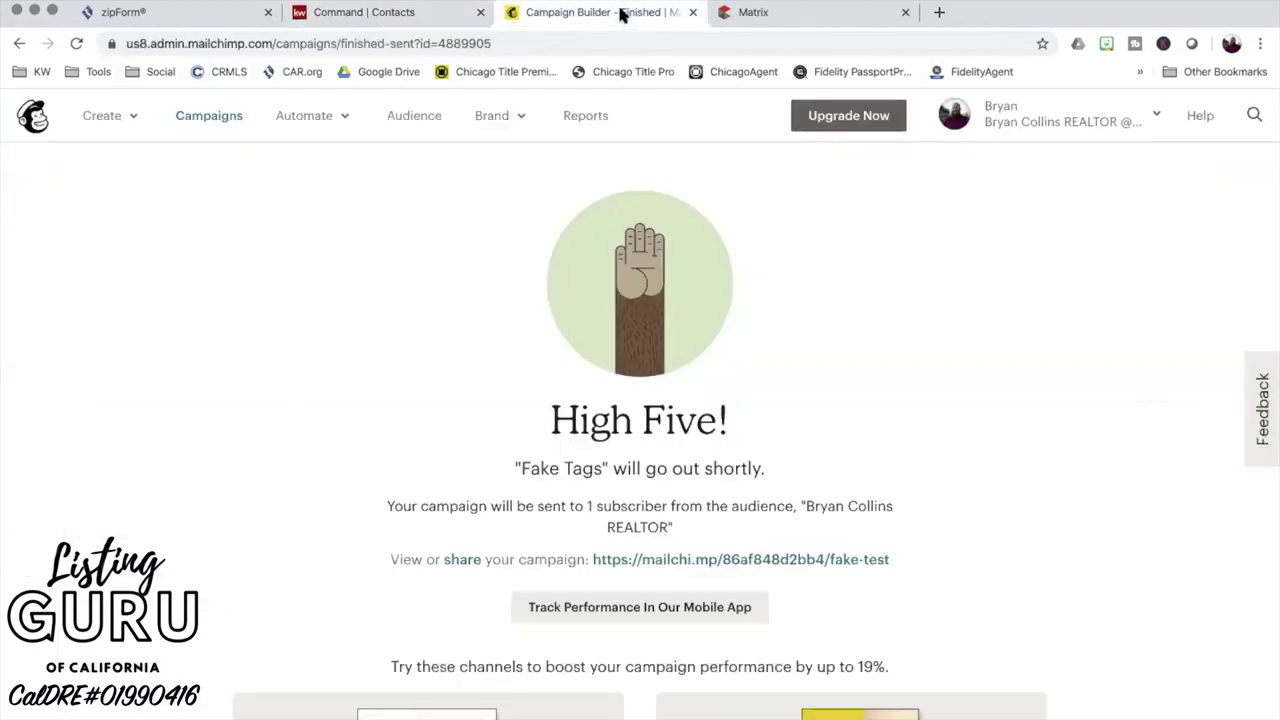
left_click(415, 115)
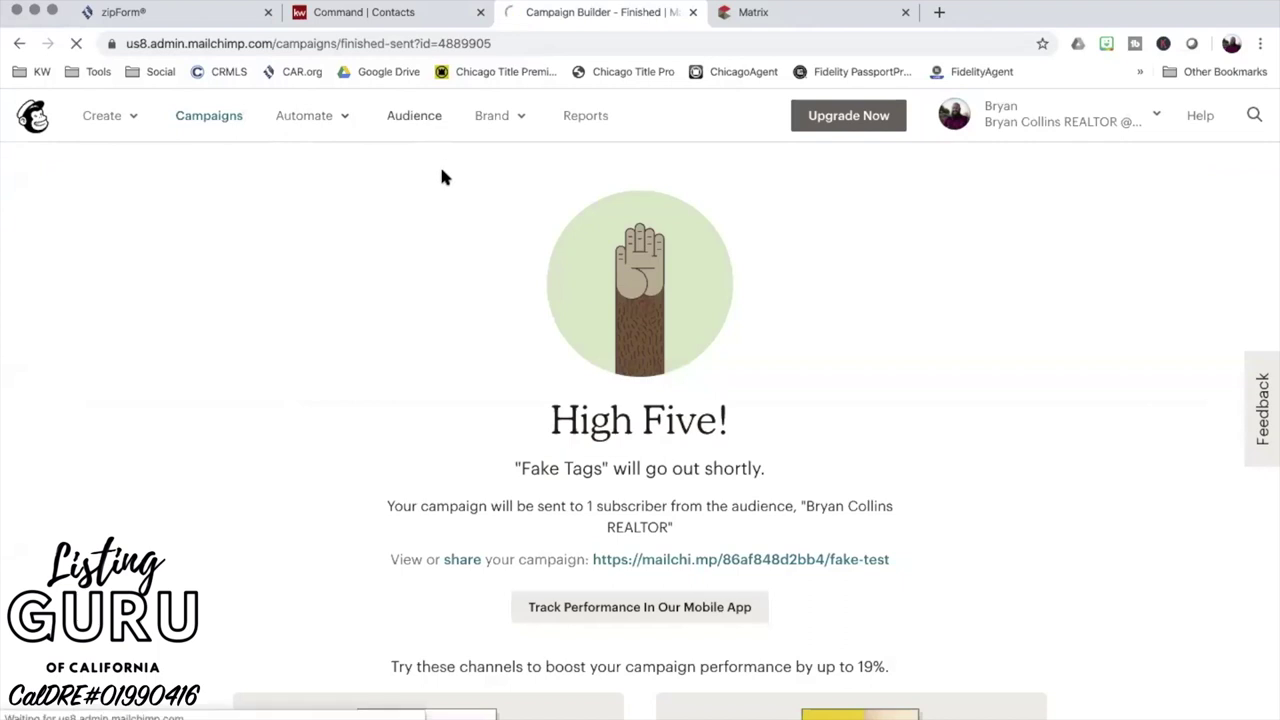
- Open View Contacts and review the audience table's tags and Subscribed, Cleaned, Unsubscribed statuses
left_click(960, 280)
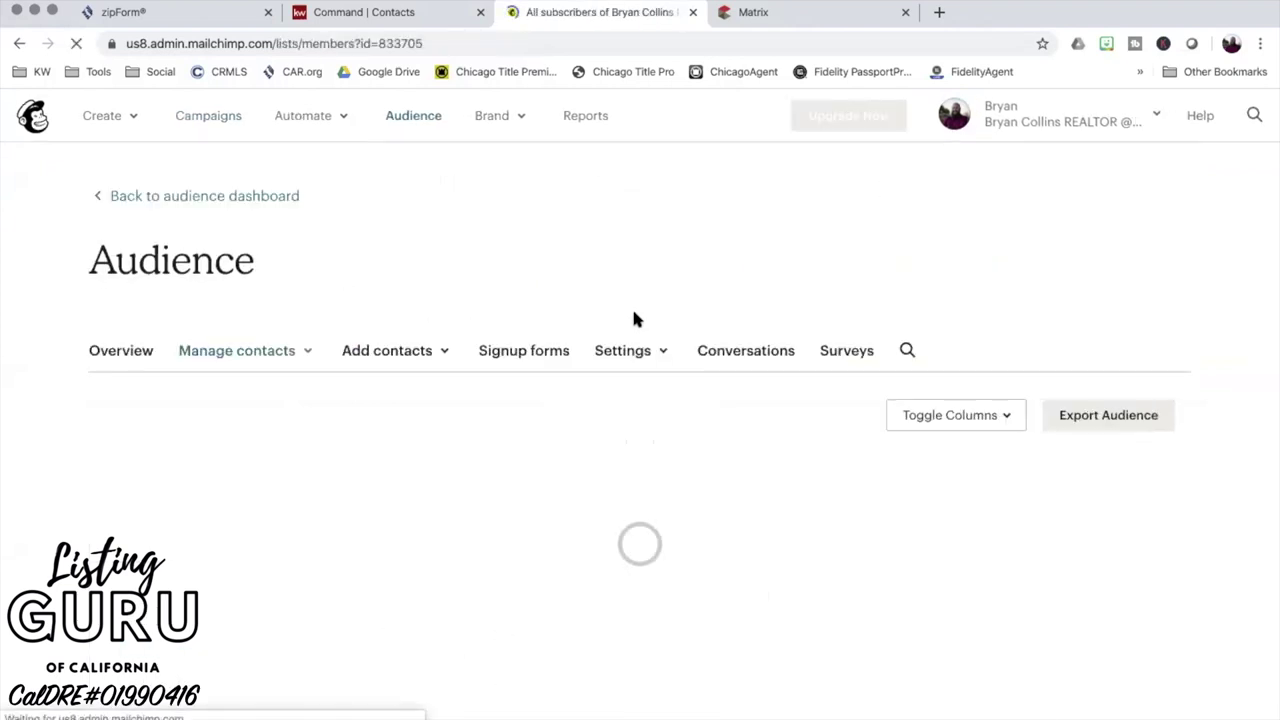
scroll(633, 319, "down", 5)
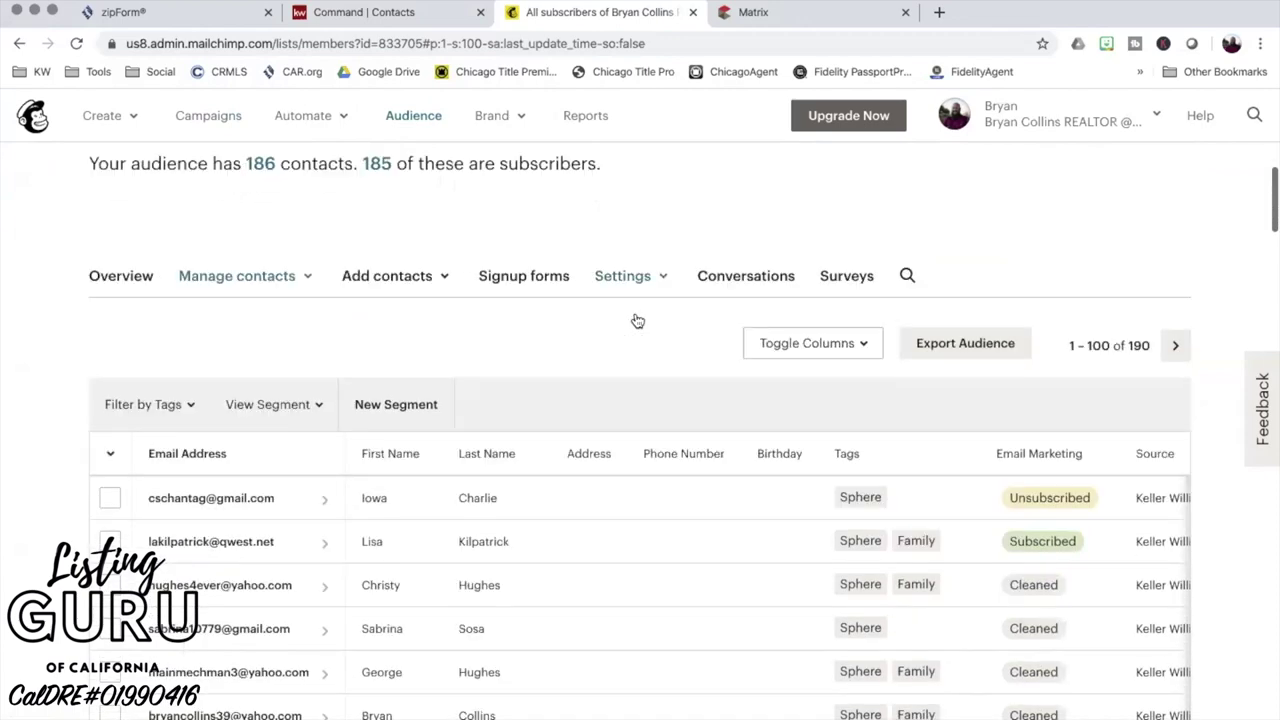
scroll(633, 318, "up", 5)
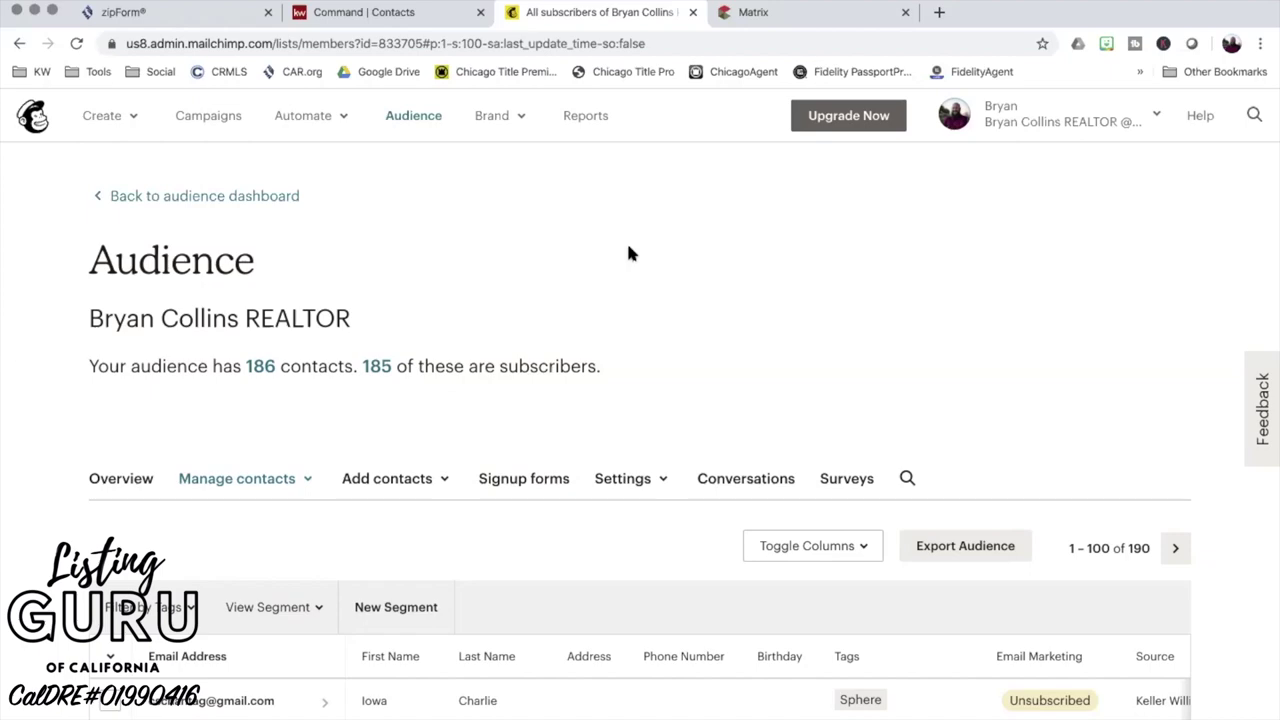
scroll(632, 372, "down", 5)
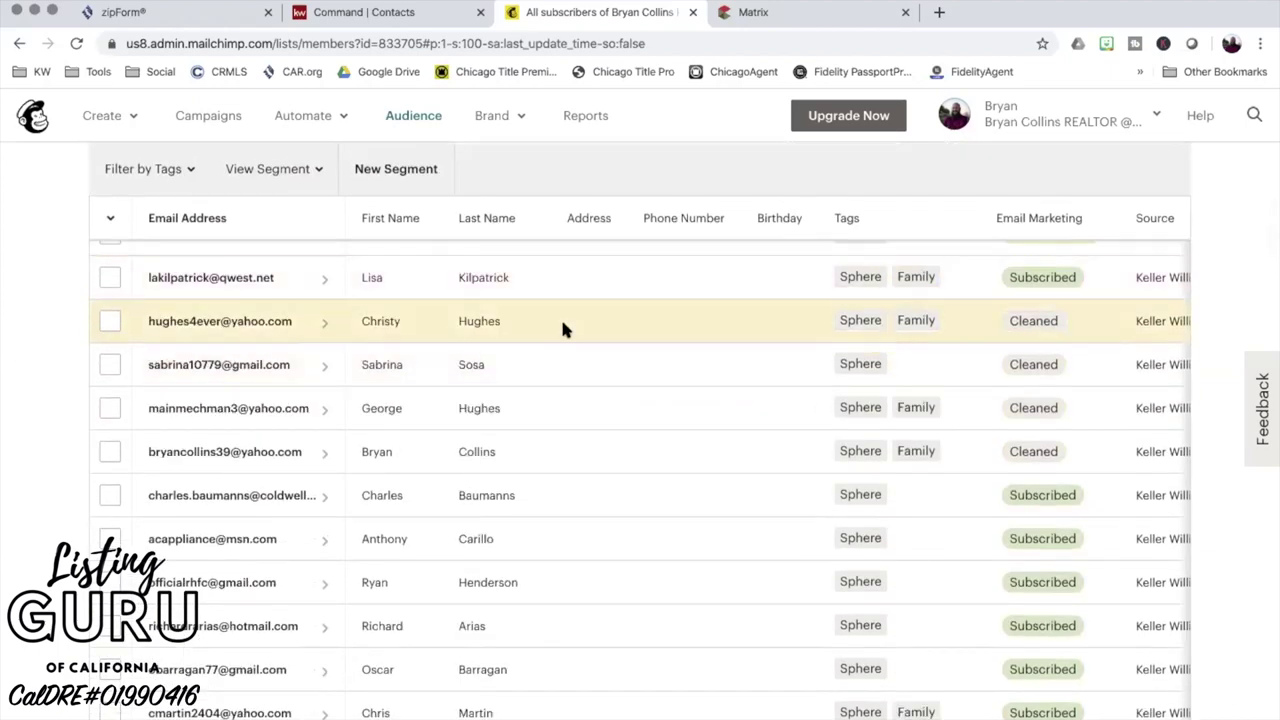
scroll(775, 390, "down", 1)
scroll(774, 385, "up", 5)
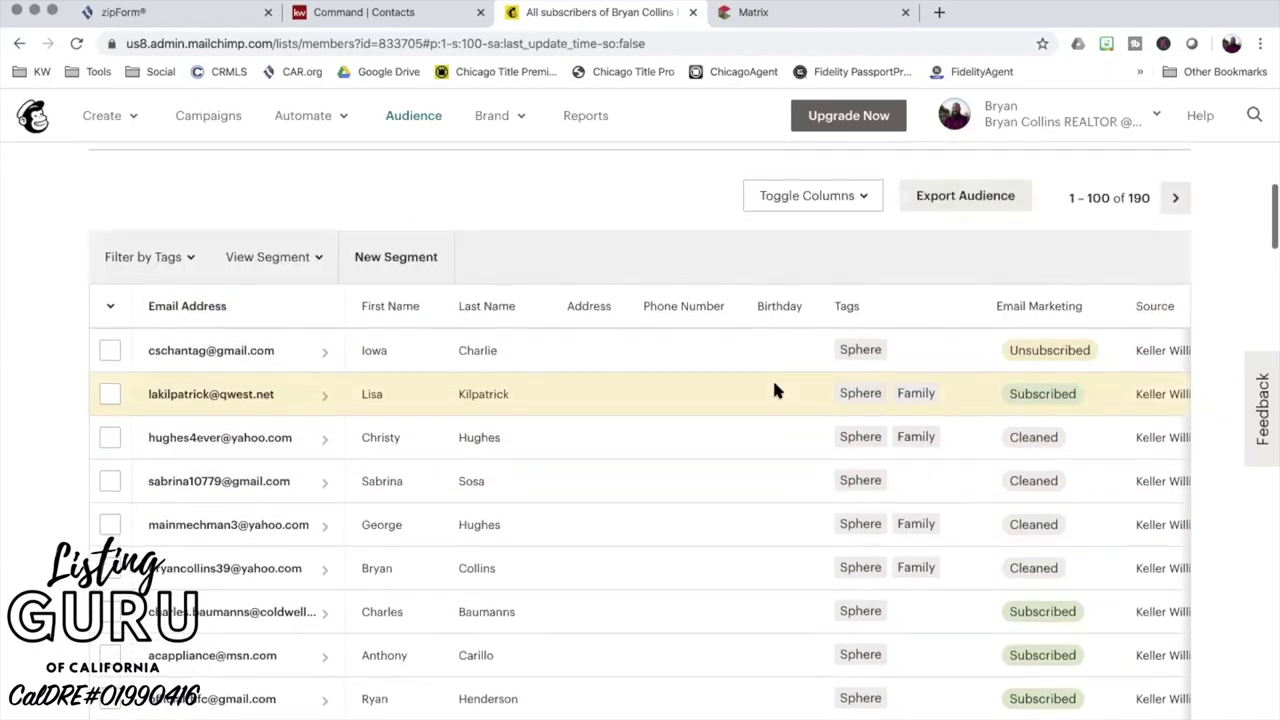